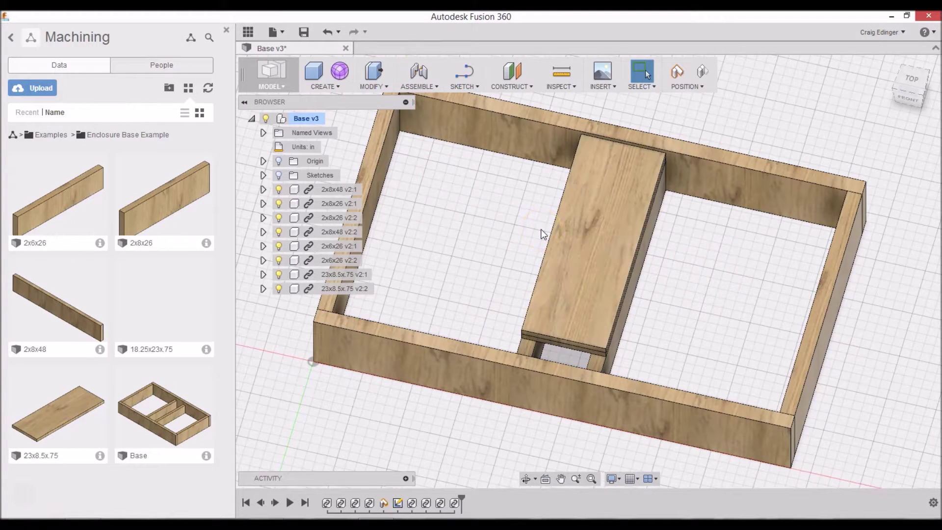
Step: Create a new design and save it as '18.25x23x.5' in the Enclosure Base Example folder
{"action": "left_click", "coordinate": [269, 34]}
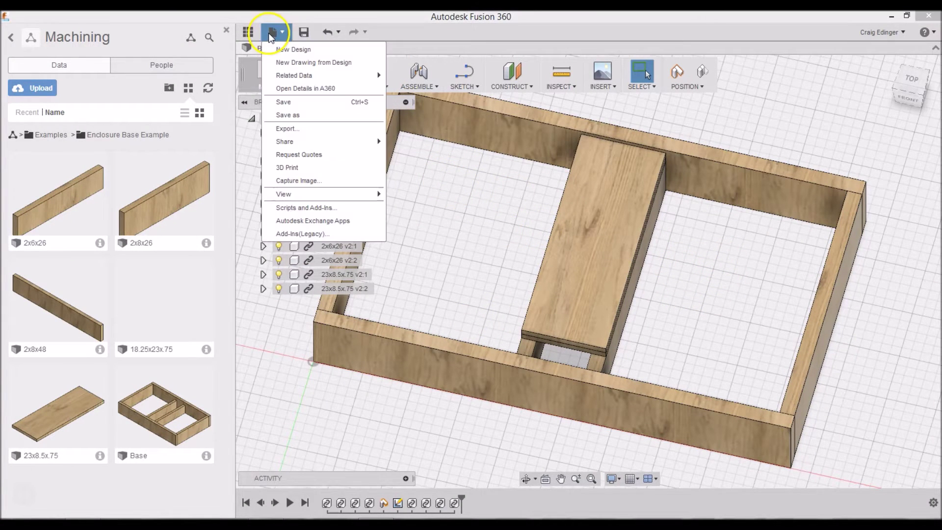
{"action": "left_click", "coordinate": [282, 49]}
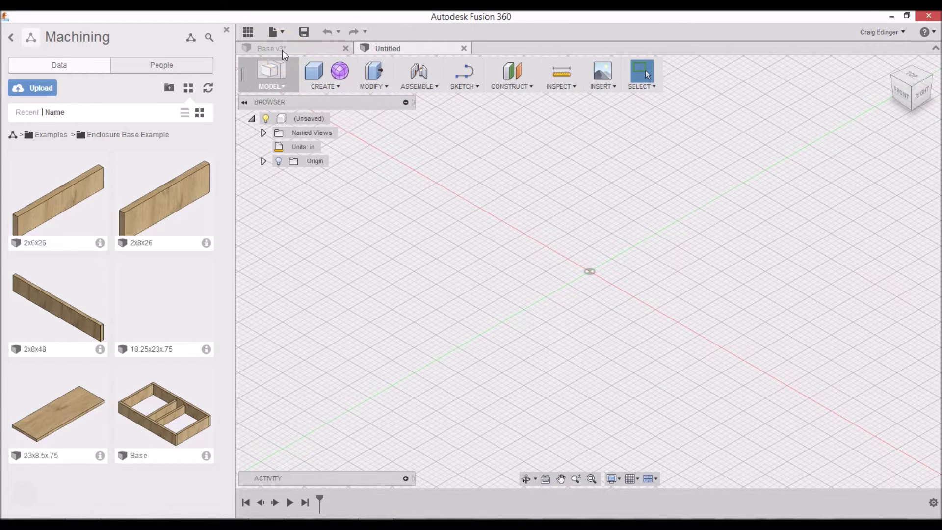
{"action": "left_click", "coordinate": [304, 32]}
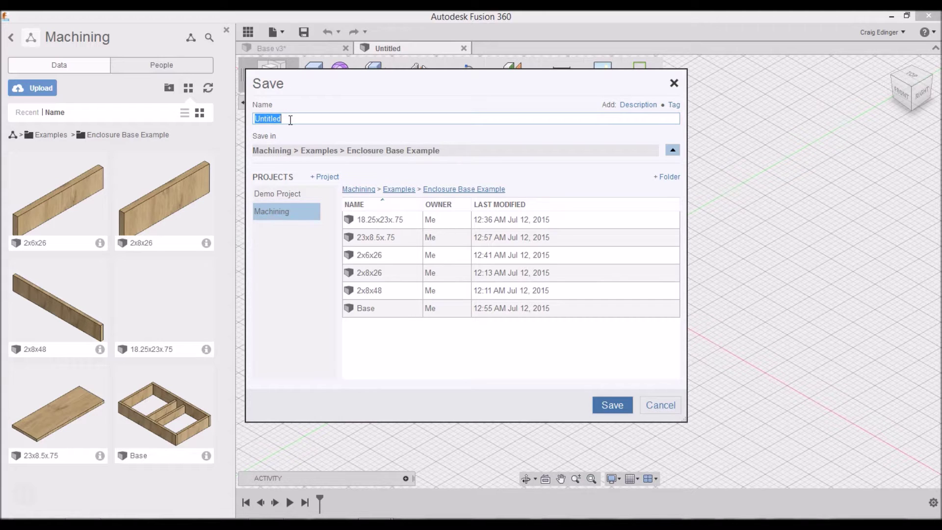
{"action": "type", "text": "18.25x23x.5"}
{"action": "key", "text": "Return"}
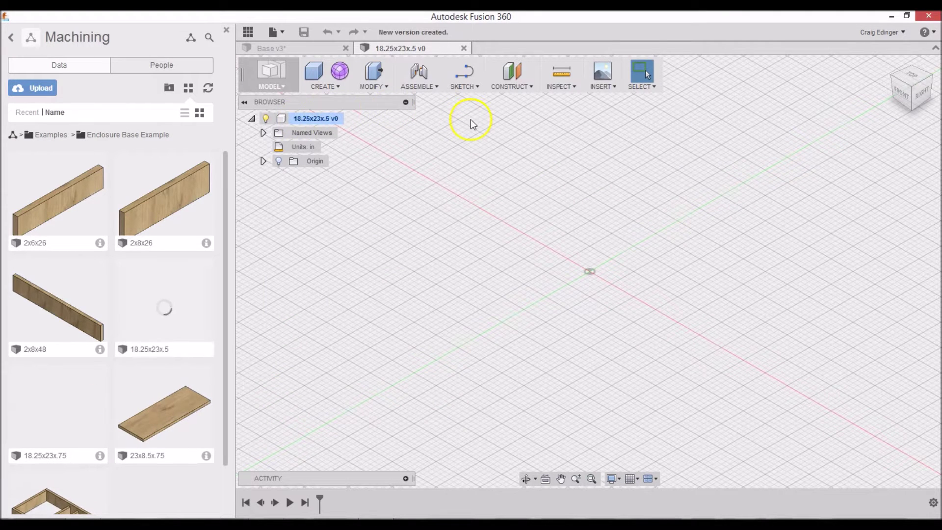
Step: From the top view, start a 2-point rectangle sketch on the XY plane
{"action": "left_click", "coordinate": [914, 76]}
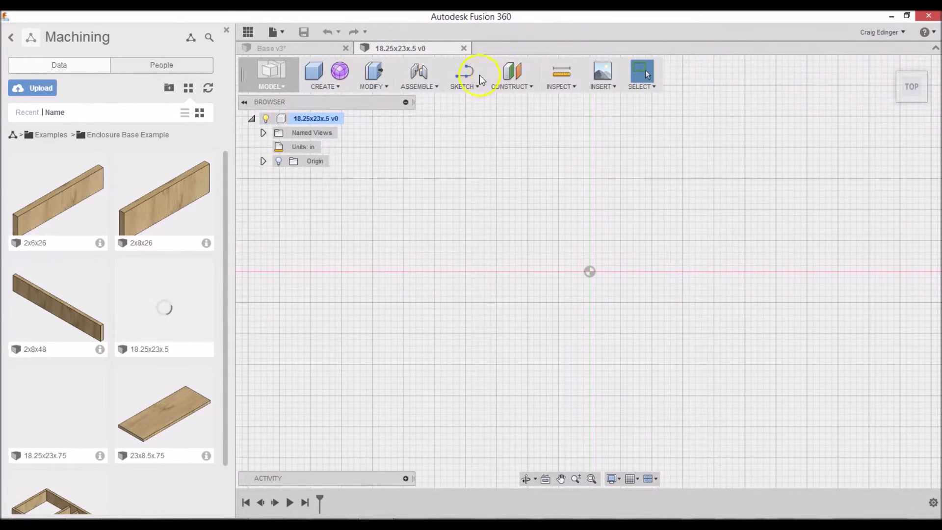
{"action": "left_click", "coordinate": [466, 85]}
{"action": "mouse_move", "coordinate": [472, 132]}
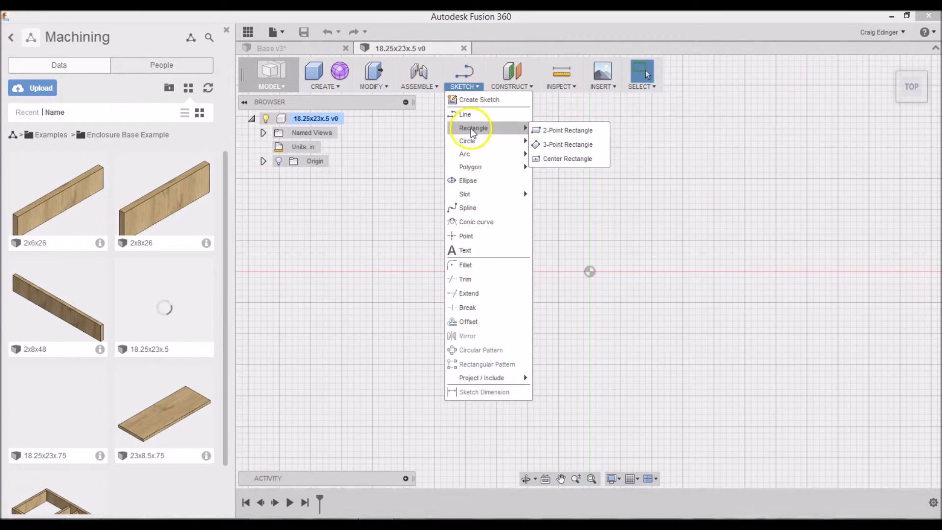
{"action": "left_click", "coordinate": [550, 130]}
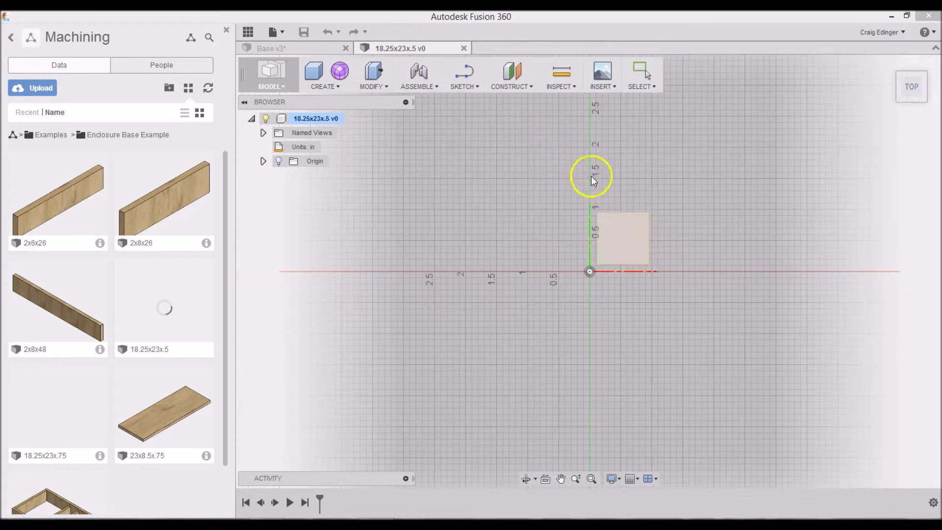
{"action": "left_click", "coordinate": [627, 244]}
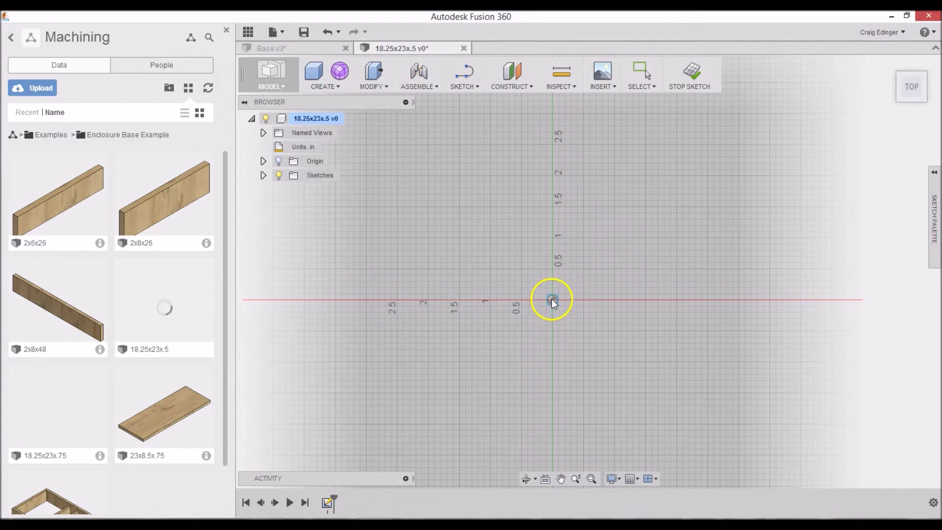
Step: Draw the rectangle from the origin at 23 by 18.25 inches, then return to home view
{"action": "left_click", "coordinate": [552, 299]}
{"action": "key", "text": "Tab"}
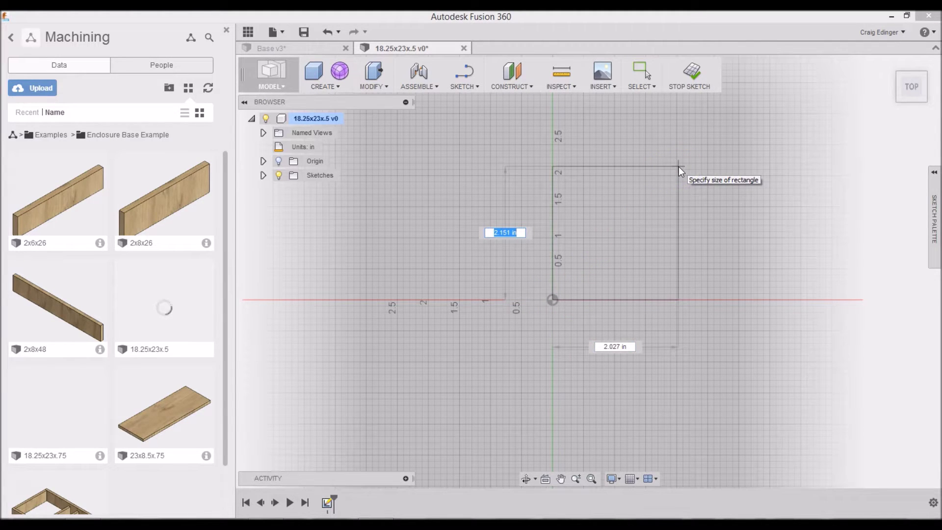
{"action": "type", "text": "23"}
{"action": "key", "text": "Tab"}
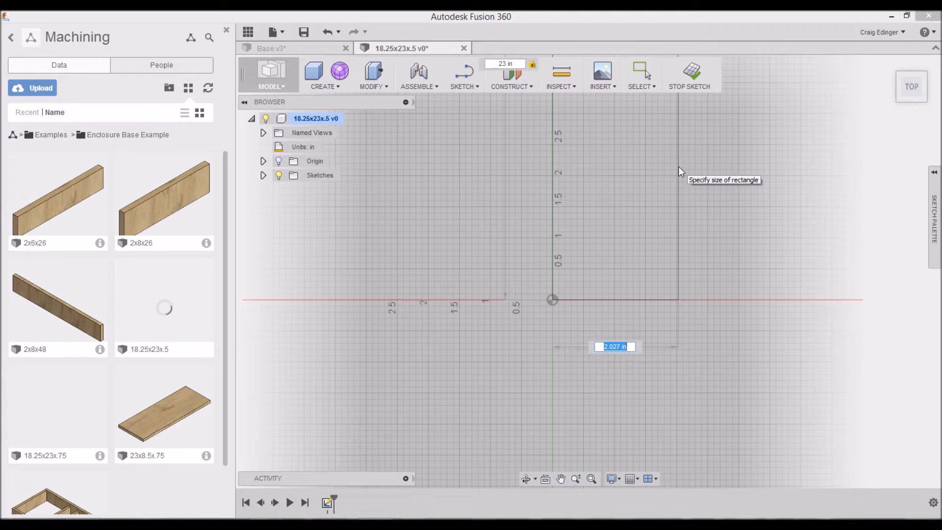
{"action": "type", "text": "18.25"}
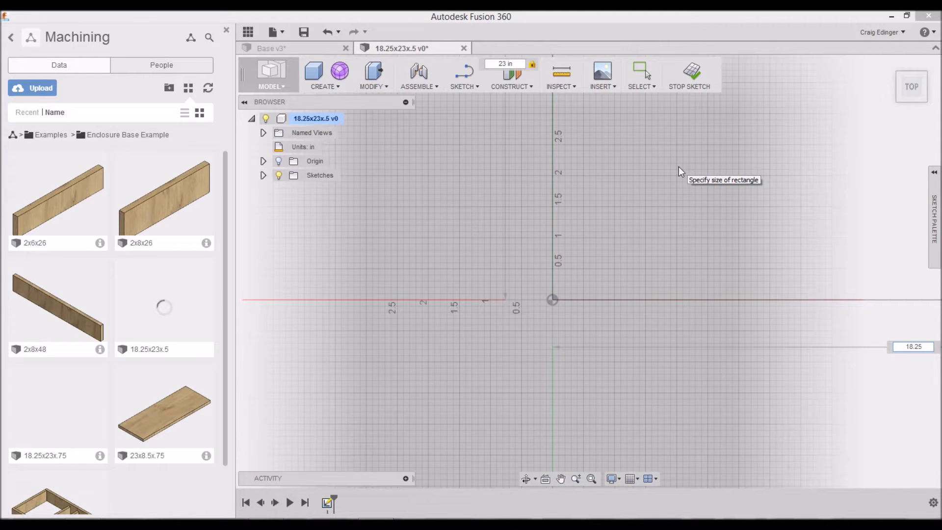
{"action": "key", "text": "Tab"}
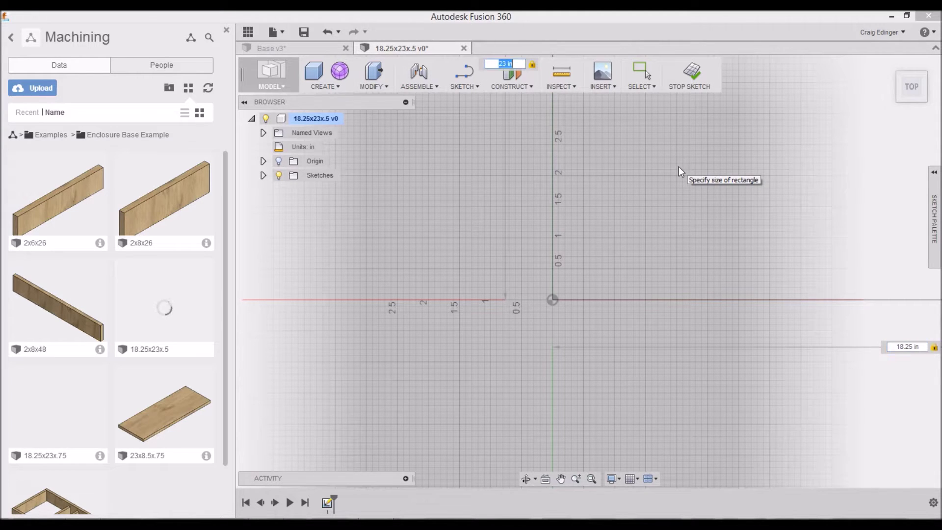
{"action": "key", "text": "Return"}
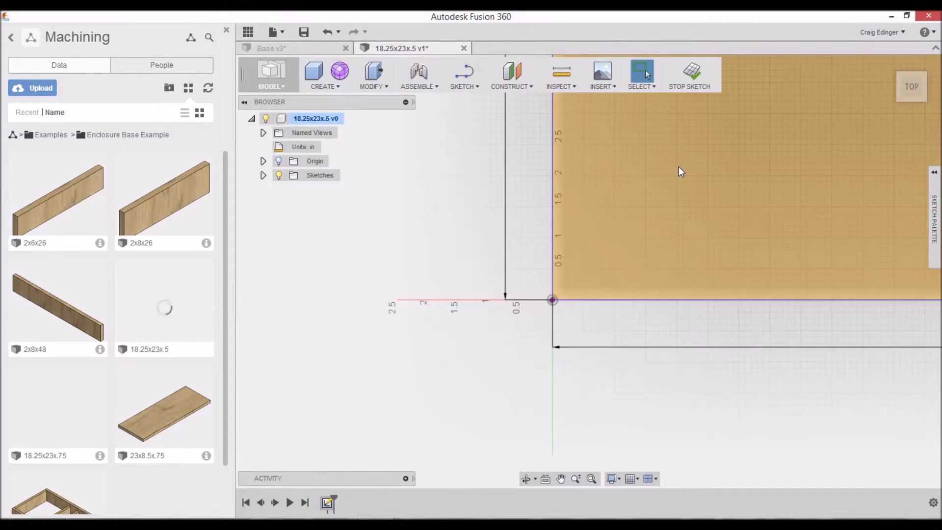
{"action": "mouse_move", "coordinate": [891, 72]}
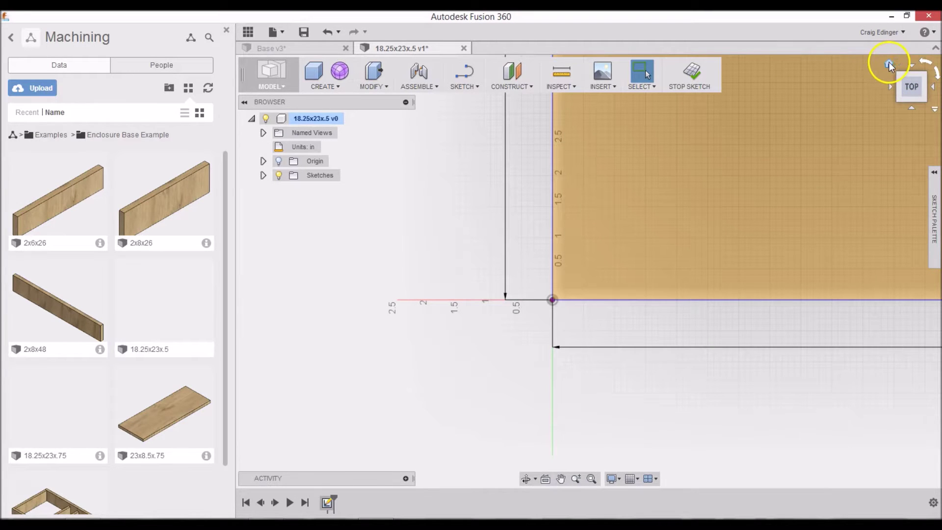
{"action": "left_click", "coordinate": [890, 65]}
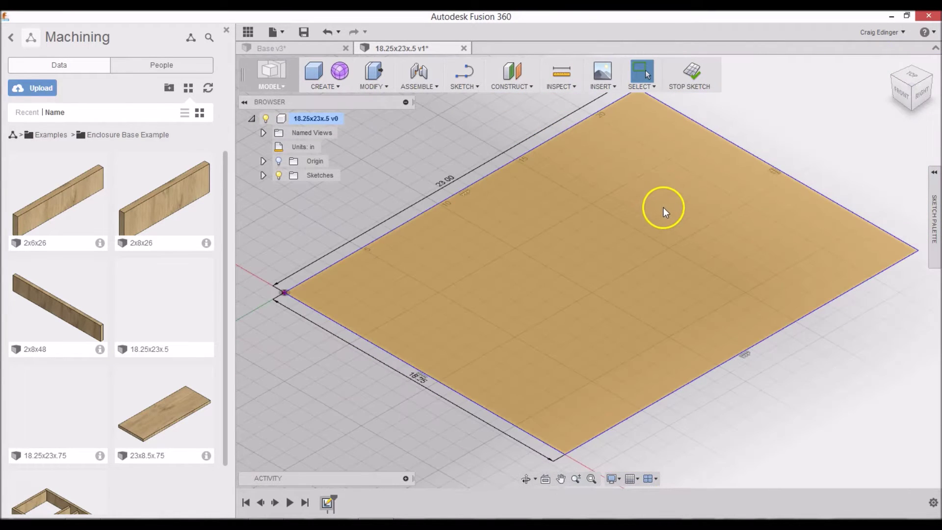
Step: Press Pull the rectangle profile 0.5 inches into a solid panel
{"action": "right_click", "coordinate": [661, 205]}
{"action": "left_click", "coordinate": [696, 186]}
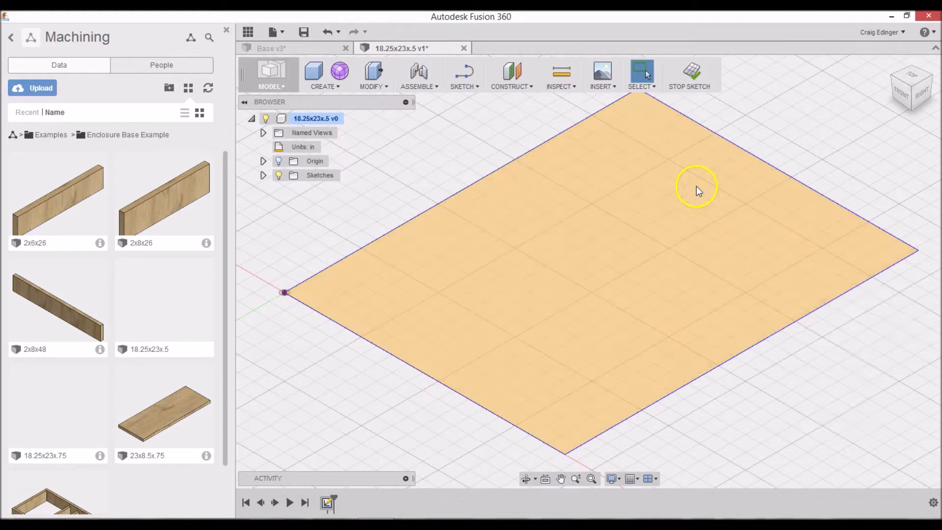
{"action": "left_click", "coordinate": [619, 258]}
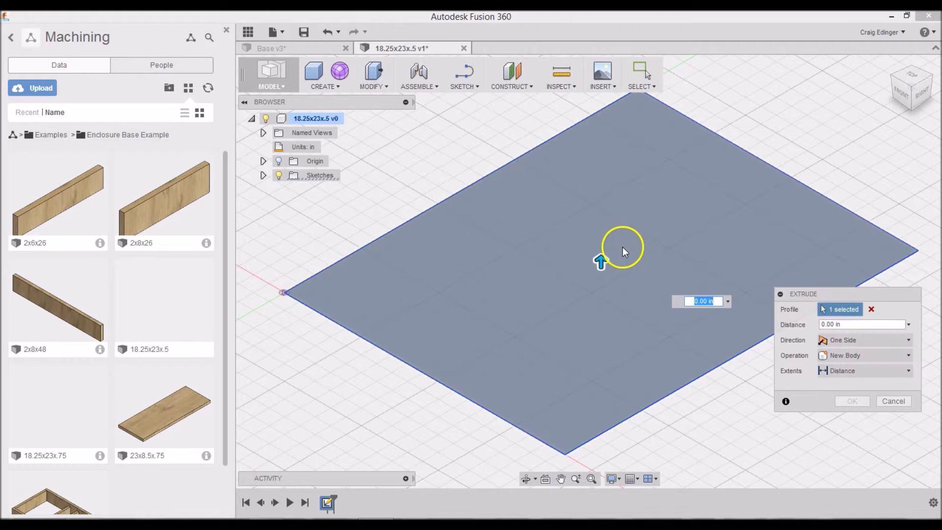
{"action": "type", "text": ".5"}
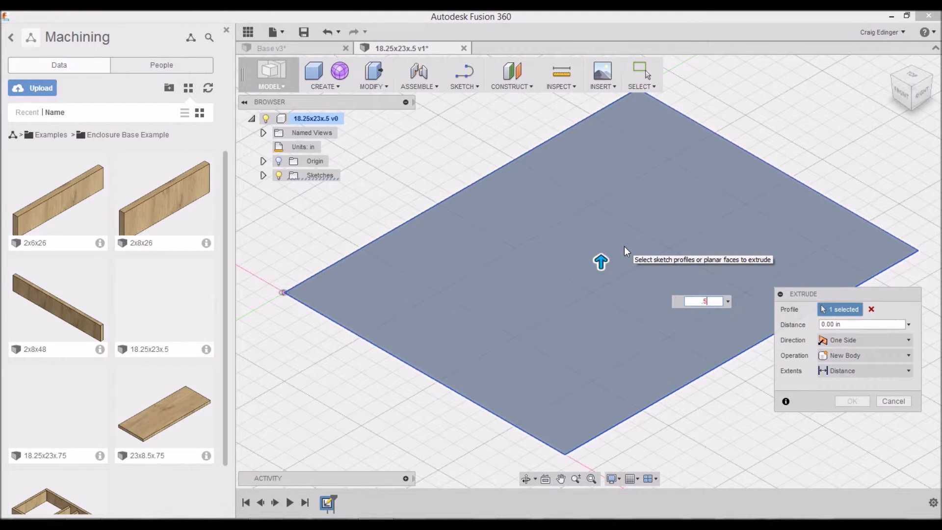
{"action": "key", "text": "Return"}
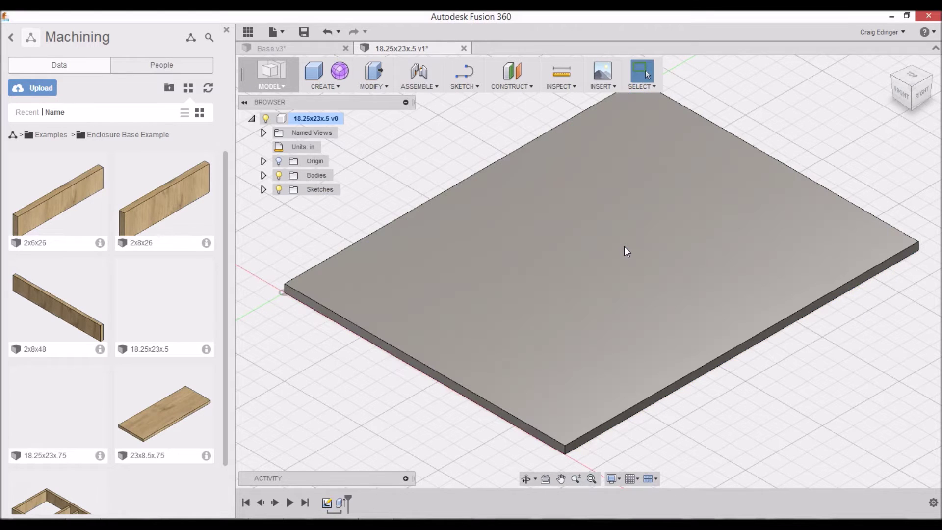
Step: Apply a Wood physical material to the panel and save version 1
{"action": "left_click", "coordinate": [372, 88]}
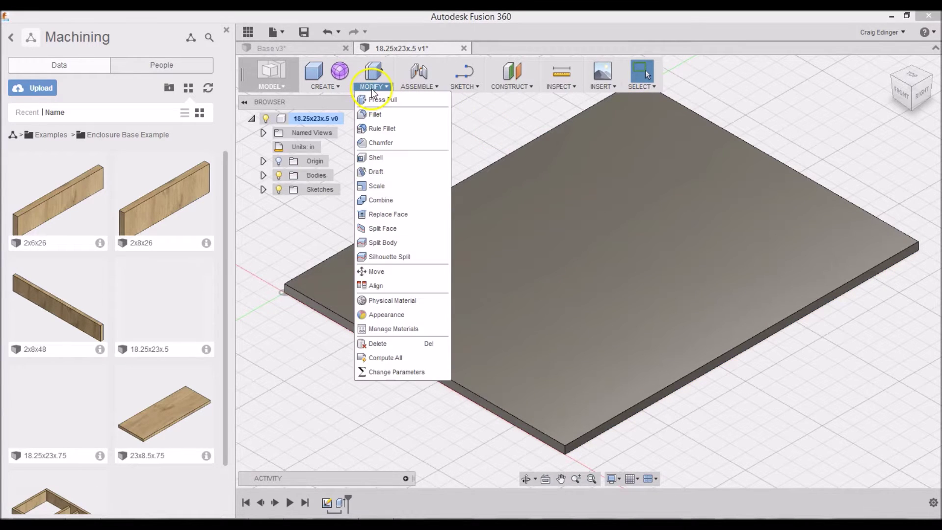
{"action": "left_click", "coordinate": [378, 301]}
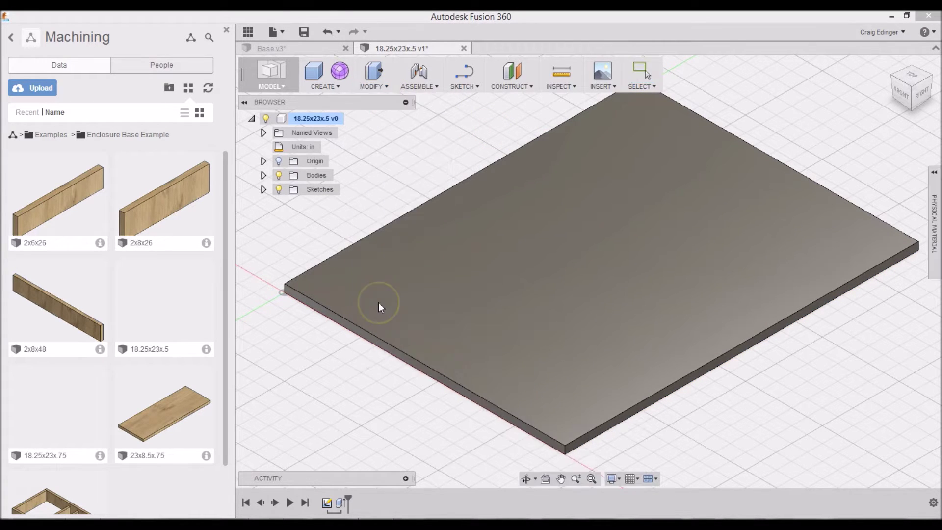
{"action": "left_click", "coordinate": [935, 207]}
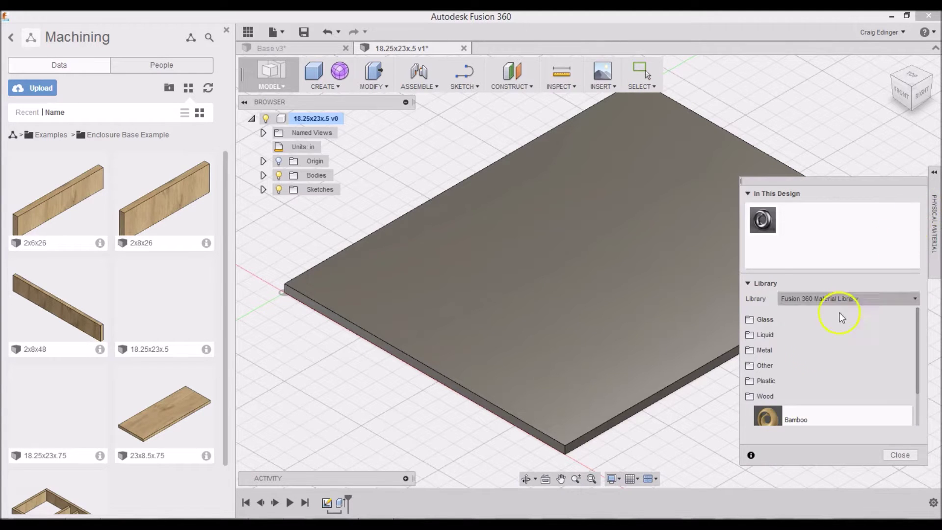
{"action": "scroll", "coordinate": [810, 368], "scroll_direction": "down", "scroll_amount": 3}
{"action": "left_click_drag", "start_coordinate": [780, 407], "coordinate": [635, 322]}
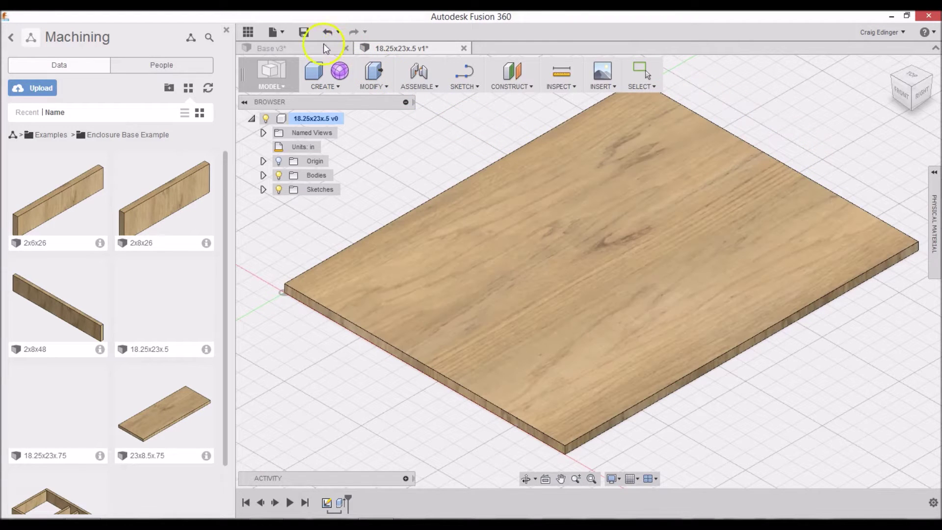
{"action": "left_click", "coordinate": [305, 32]}
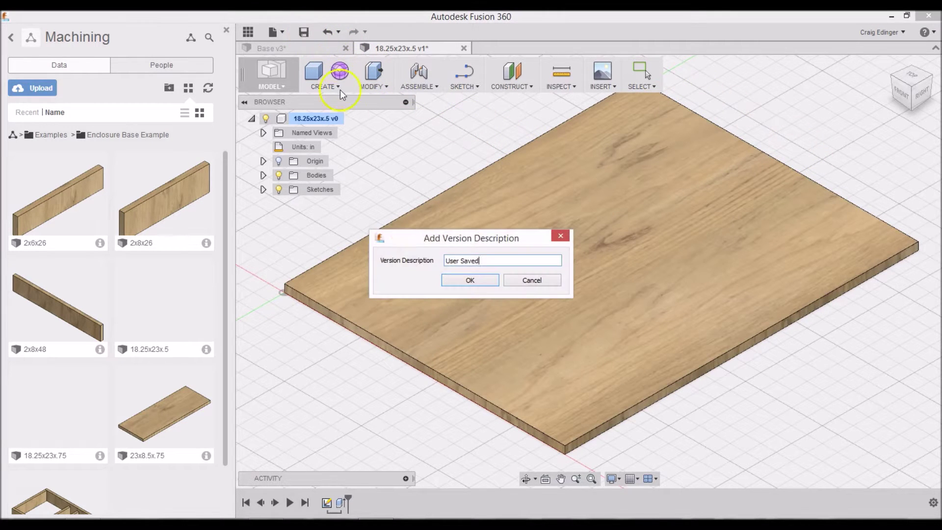
{"action": "left_click", "coordinate": [450, 281]}
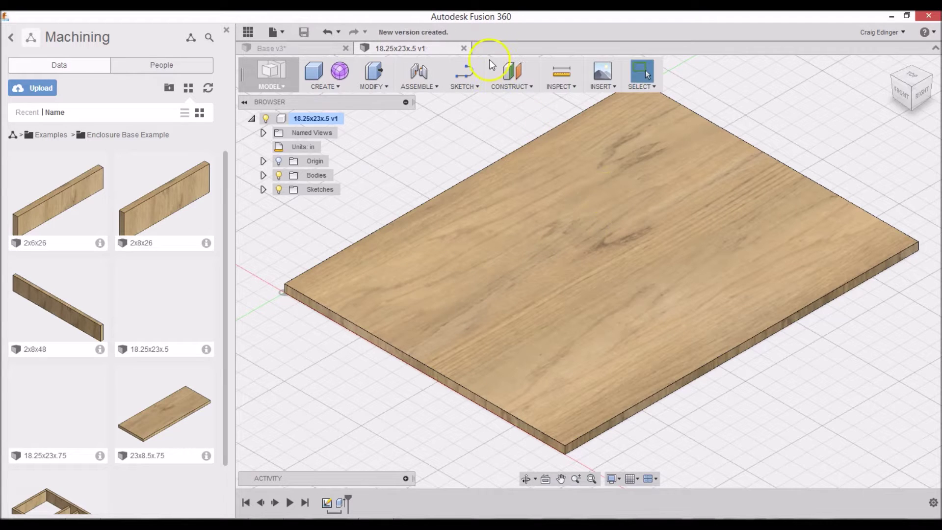
Step: Close the 18.25x23x.5 tab and select the 23x8.5x.75 v2:1 board in Base v3
{"action": "left_click", "coordinate": [464, 48]}
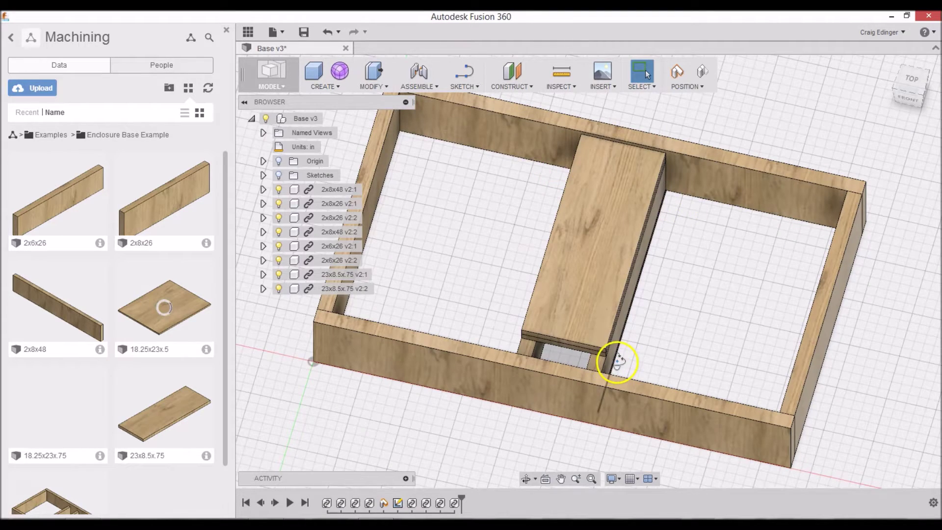
{"action": "mouse_move", "coordinate": [612, 358]}
{"action": "middle_mouse_down", "text": "shift"}
{"action": "mouse_move", "coordinate": [605, 301]}
{"action": "mouse_move", "coordinate": [618, 328]}
{"action": "mouse_move", "coordinate": [613, 349]}
{"action": "middle_mouse_up", "text": "shift"}
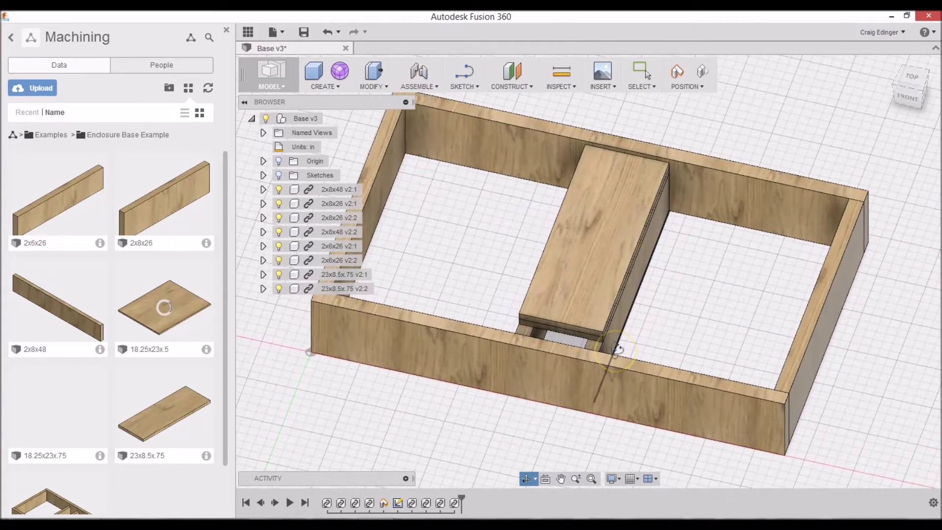
{"action": "key", "text": "Escape"}
{"action": "left_click", "coordinate": [673, 172]}
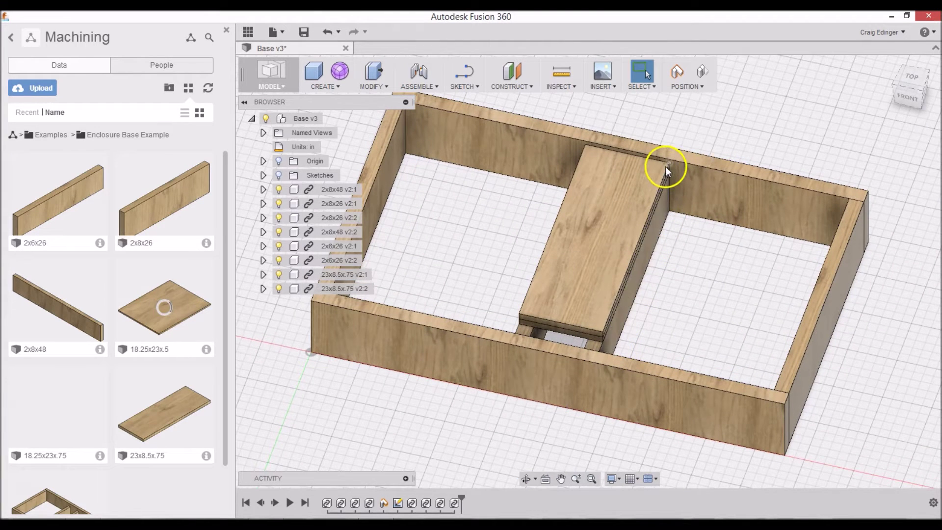
{"action": "left_click", "coordinate": [320, 275]}
Step: Insert the 18.25x23x.5 panel into the assembly and move it above the frame's right end
{"action": "left_click_drag", "start_coordinate": [137, 311], "coordinate": [427, 263]}
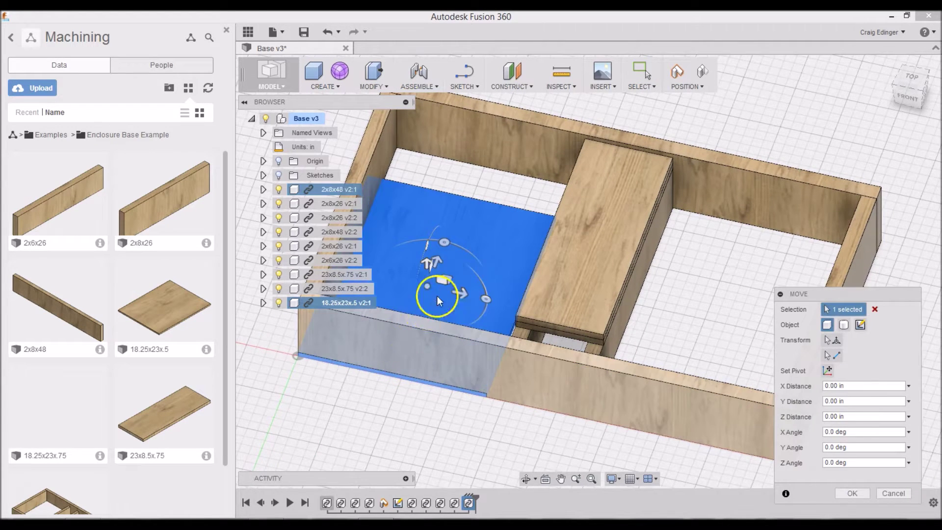
{"action": "left_click_drag", "start_coordinate": [431, 280], "coordinate": [796, 152]}
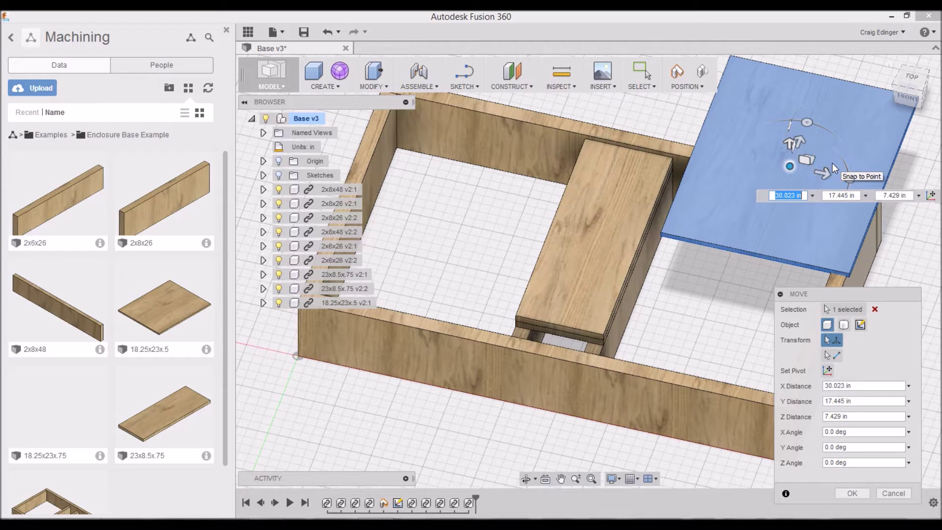
{"action": "key", "text": "Return"}
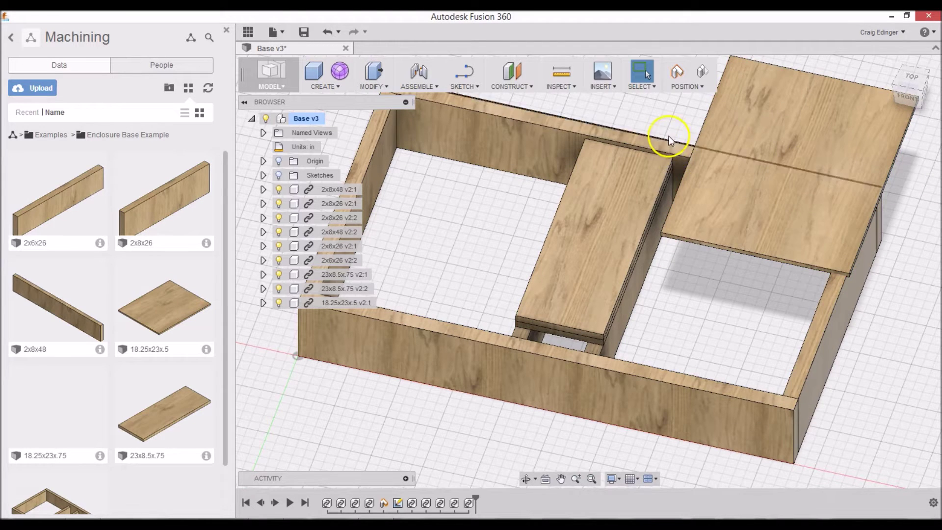
{"action": "middle_click_drag", "start_coordinate": [668, 140], "coordinate": [664, 307]}
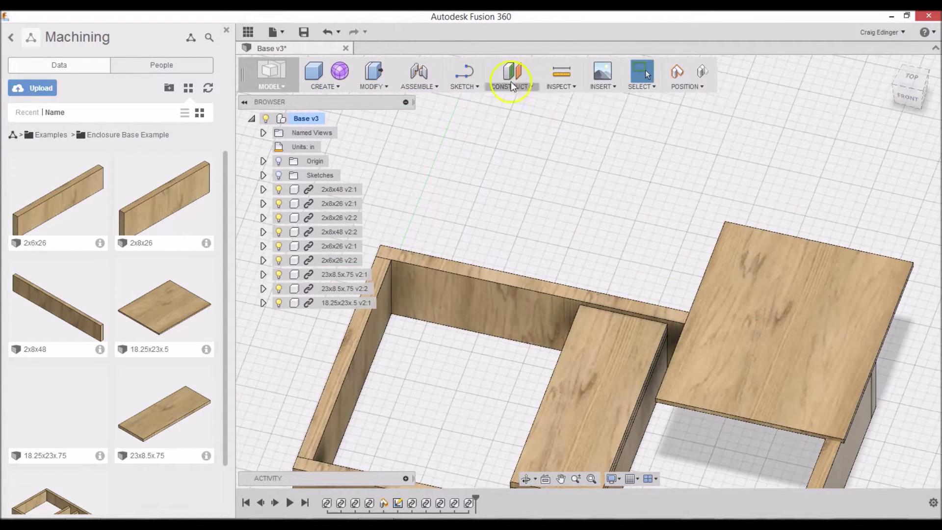
Step: Align the board's top corner to the frame's inner corner in the right bay
{"action": "left_click", "coordinate": [371, 86]}
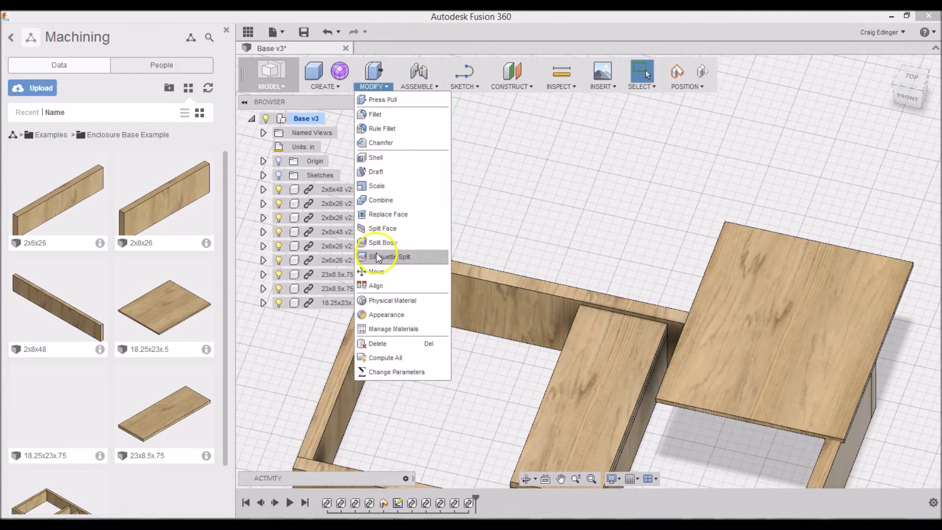
{"action": "left_click", "coordinate": [376, 285]}
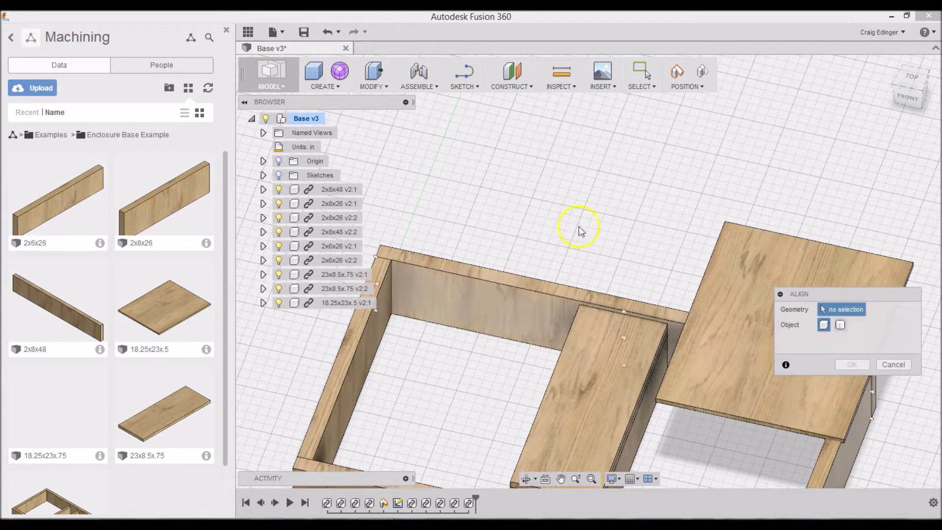
{"action": "left_click", "coordinate": [727, 224]}
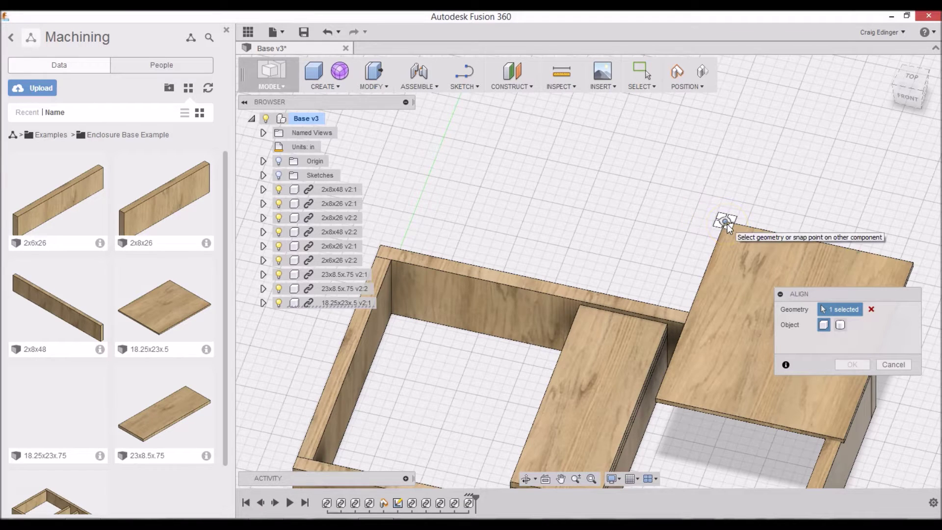
{"action": "left_click", "coordinate": [665, 326]}
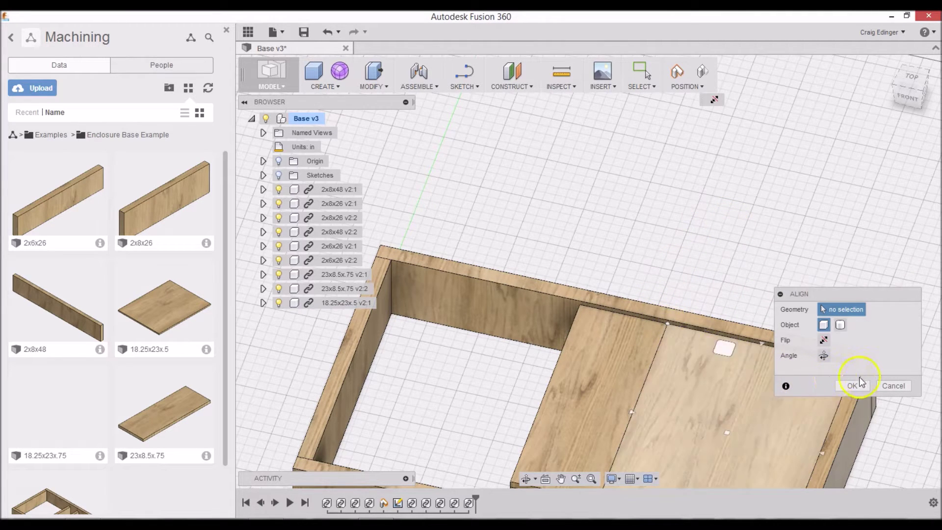
{"action": "left_click", "coordinate": [852, 387]}
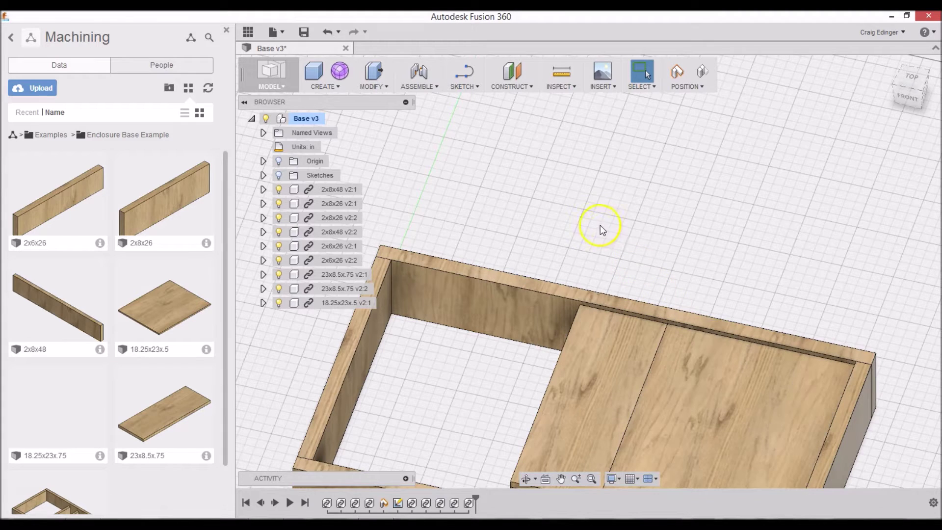
Step: Insert a second 18.25x23x.5 board and lift it above the frame
{"action": "middle_click_drag", "start_coordinate": [589, 222], "coordinate": [694, 204]}
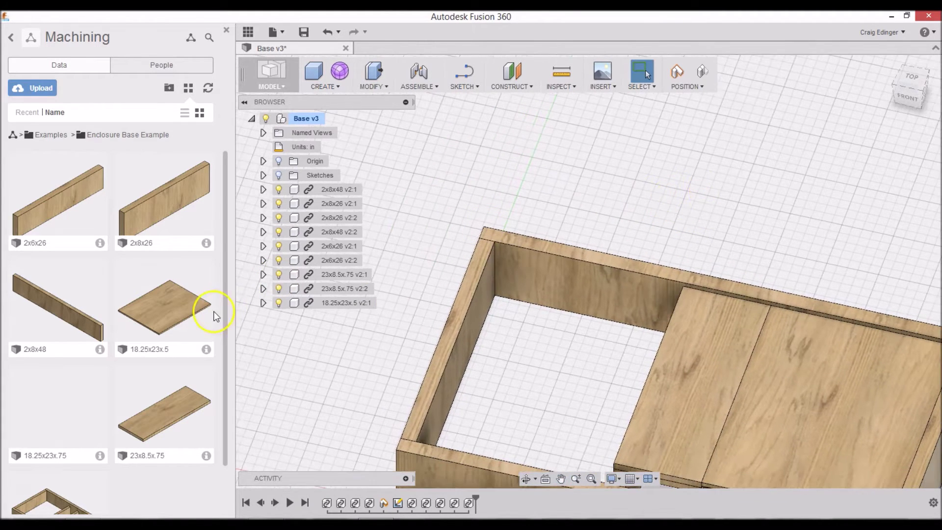
{"action": "left_click_drag", "start_coordinate": [155, 303], "coordinate": [576, 243]}
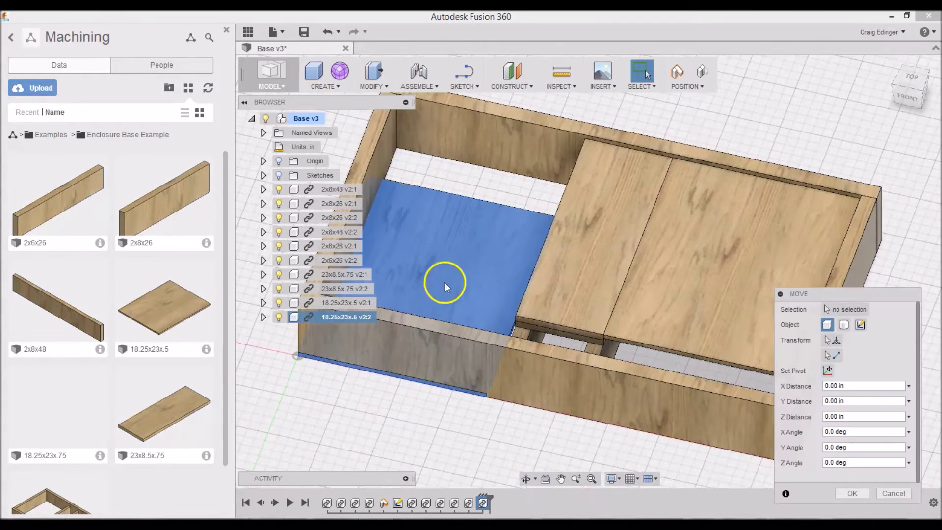
{"action": "left_click_drag", "start_coordinate": [417, 294], "coordinate": [447, 171]}
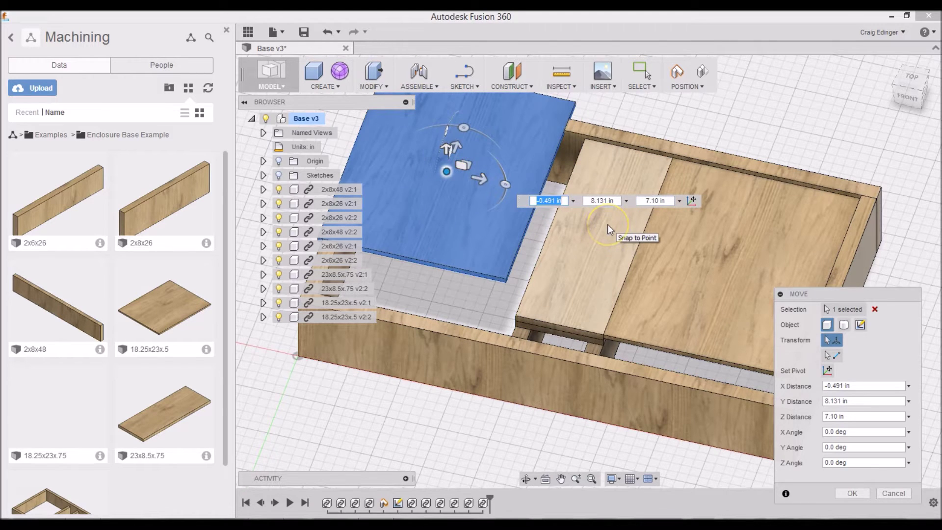
{"action": "key", "text": "Return"}
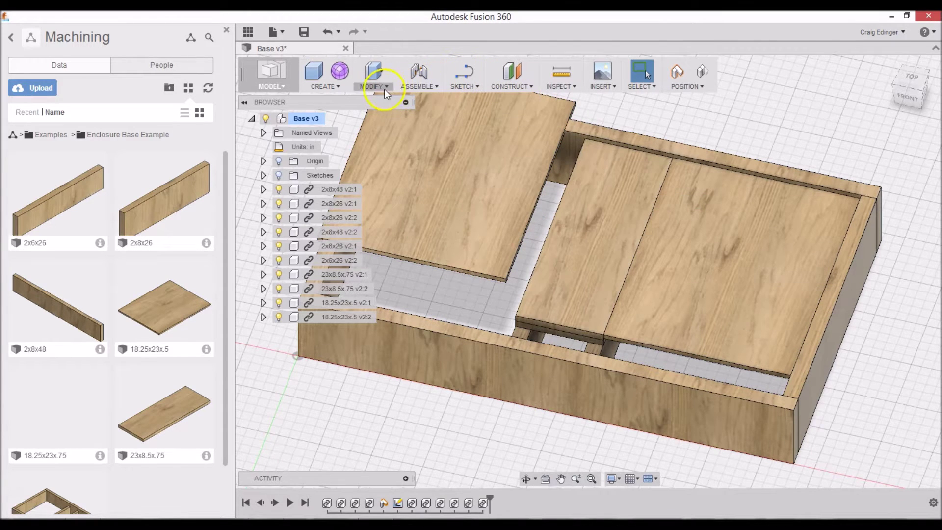
Step: Align the second board's corner to the frame's inner corner in the left bay
{"action": "left_click", "coordinate": [370, 88]}
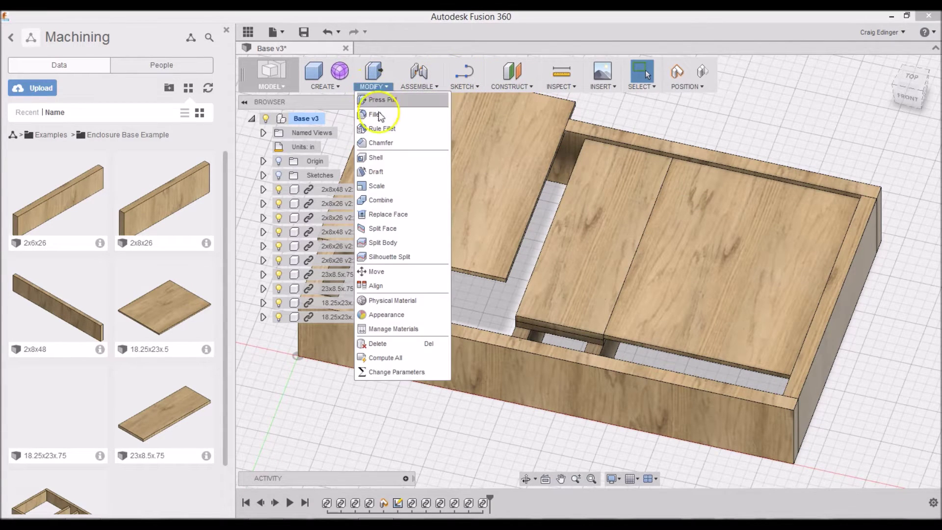
{"action": "left_click", "coordinate": [362, 284]}
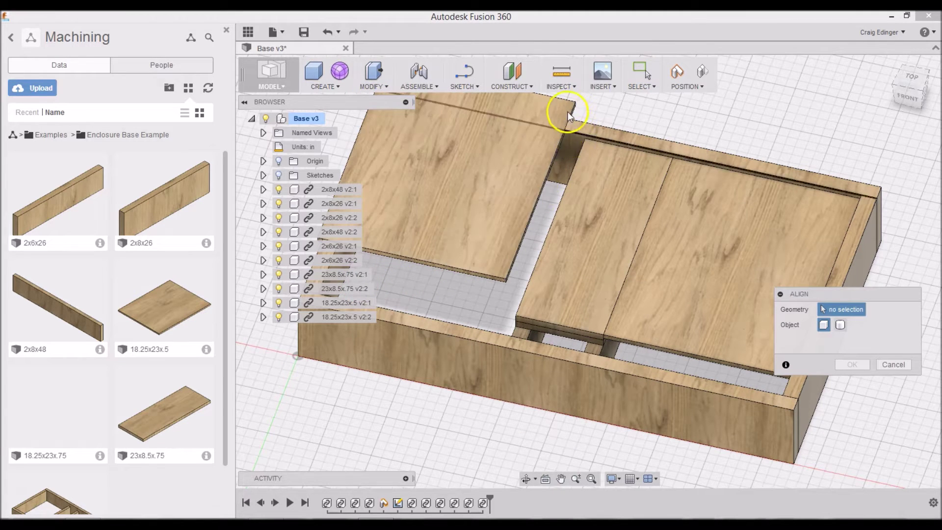
{"action": "left_click", "coordinate": [577, 102]}
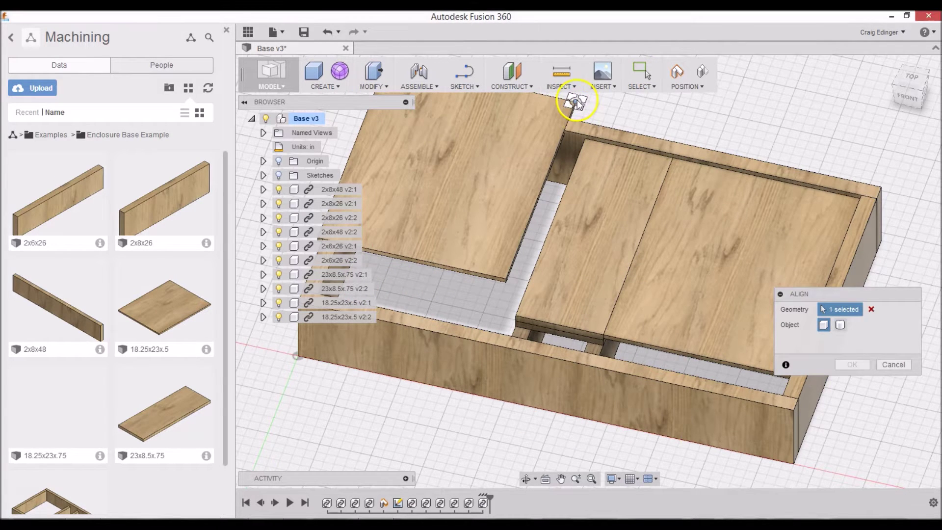
{"action": "left_click", "coordinate": [585, 140]}
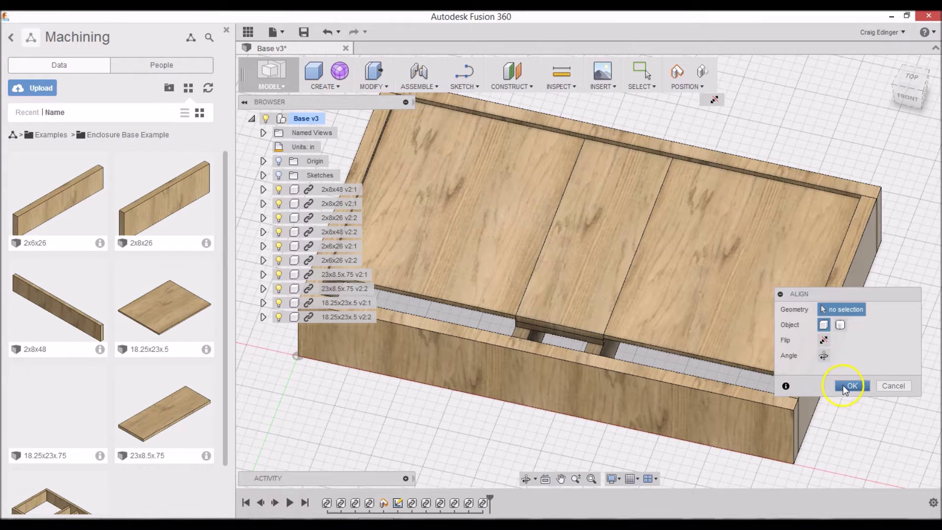
{"action": "left_click", "coordinate": [844, 385]}
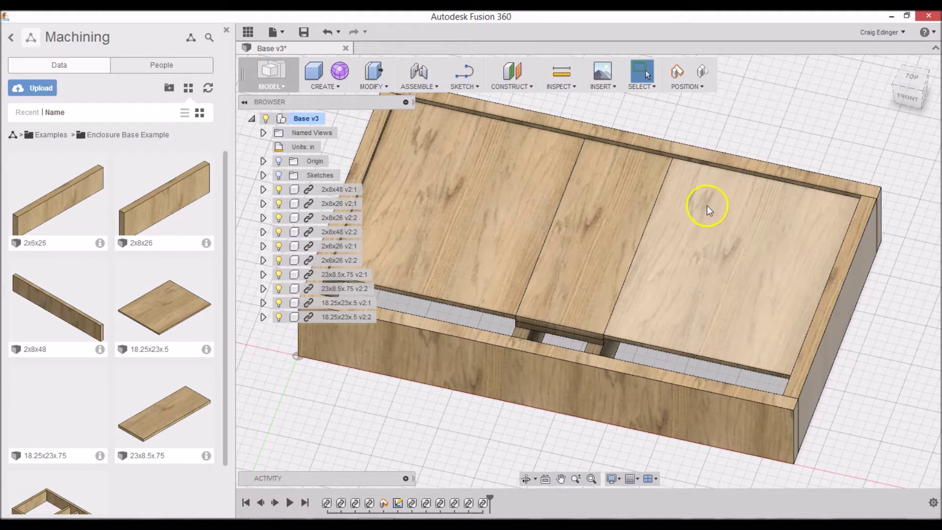
{"action": "scroll", "coordinate": [685, 210], "scroll_direction": "up", "scroll_amount": 2}
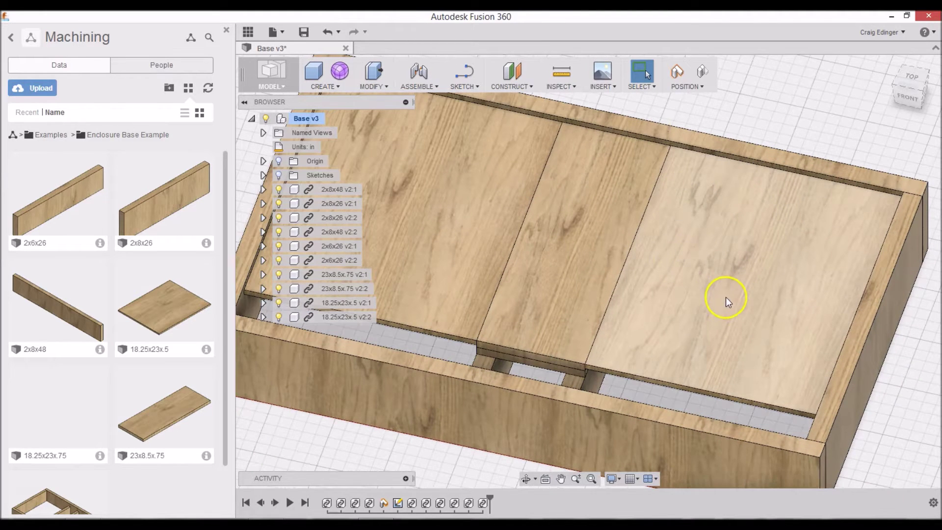
{"action": "middle_click_drag", "start_coordinate": [726, 296], "coordinate": [719, 298], "text": "shift"}
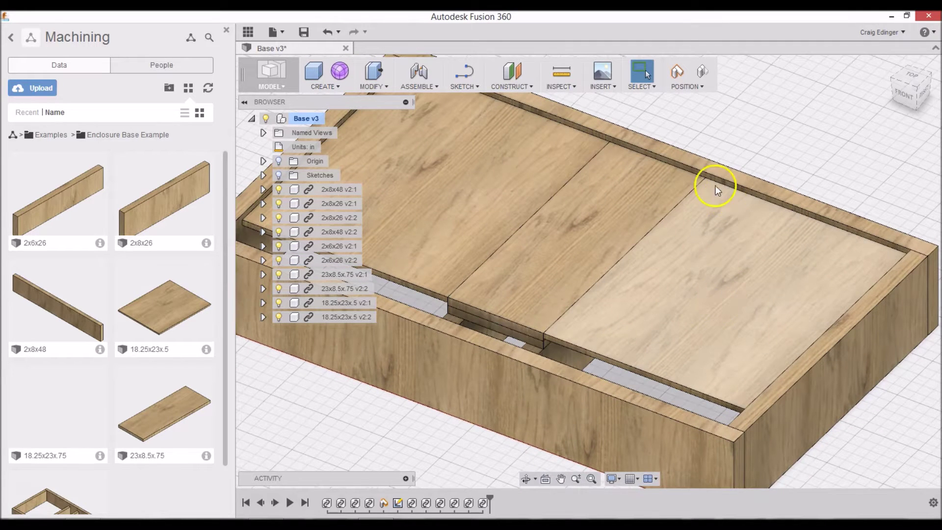
{"action": "left_click", "coordinate": [367, 86]}
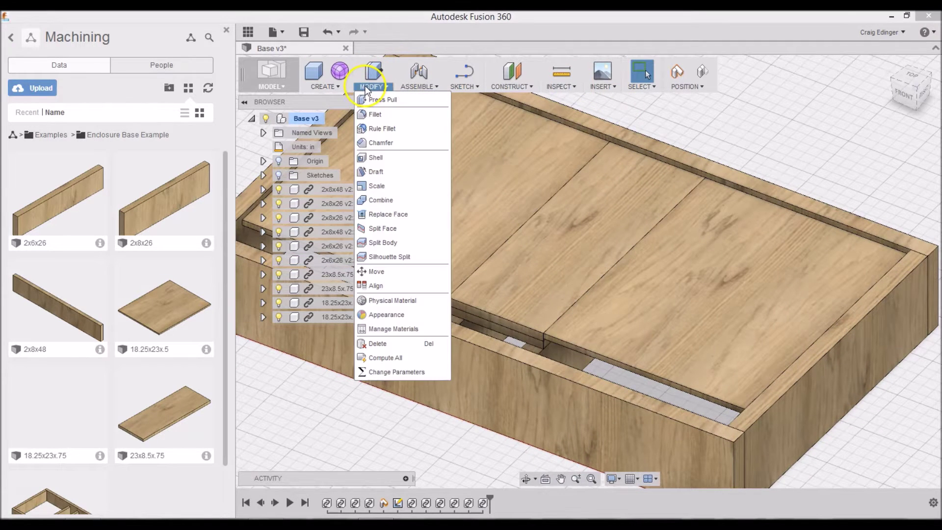
{"action": "left_click", "coordinate": [383, 273]}
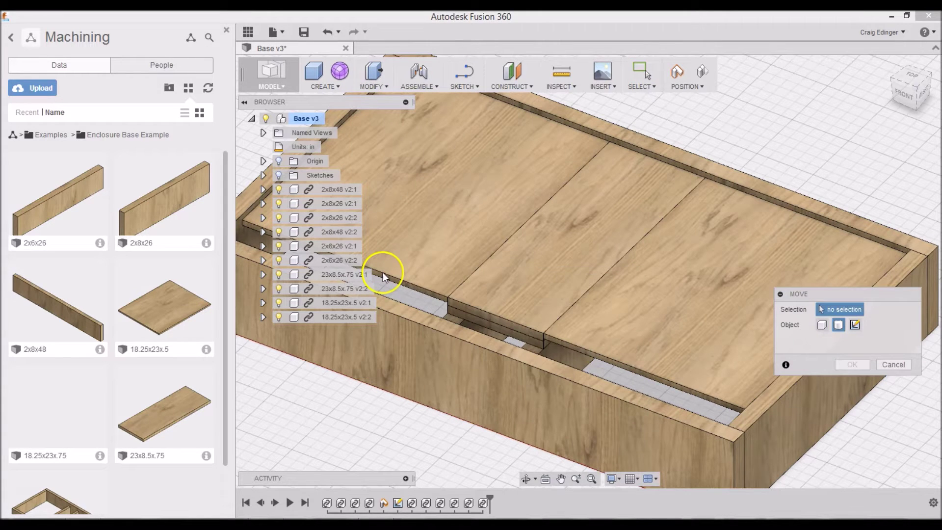
{"action": "left_click", "coordinate": [822, 325]}
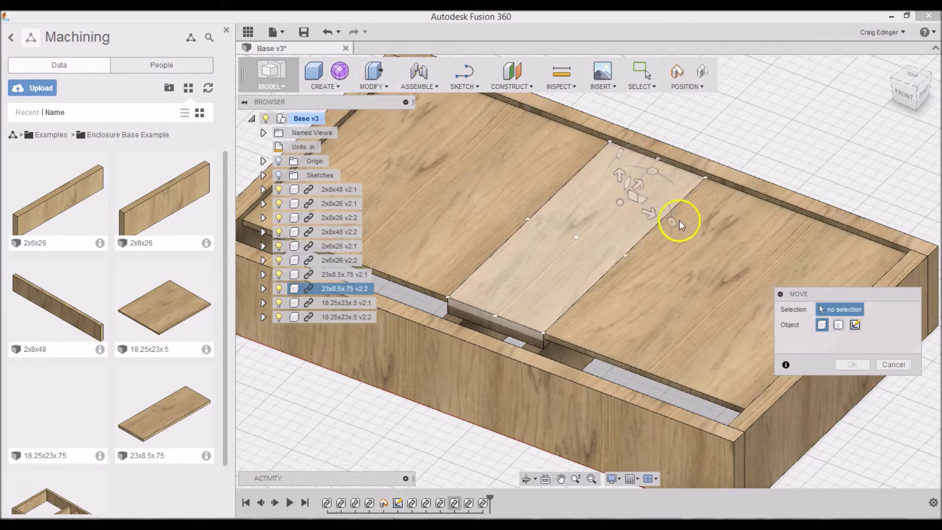
{"action": "left_click", "coordinate": [715, 231]}
{"action": "left_click_drag", "start_coordinate": [714, 231], "coordinate": [725, 186]}
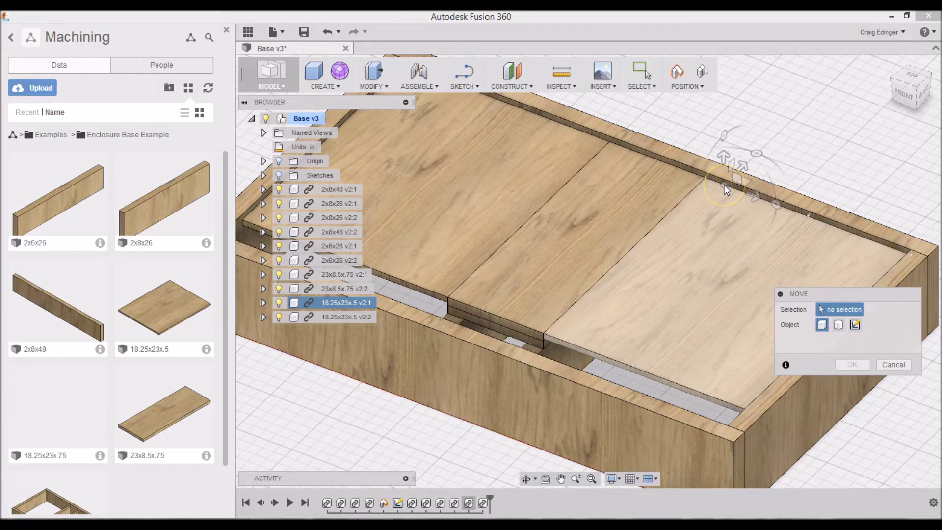
{"action": "left_click", "coordinate": [724, 185]}
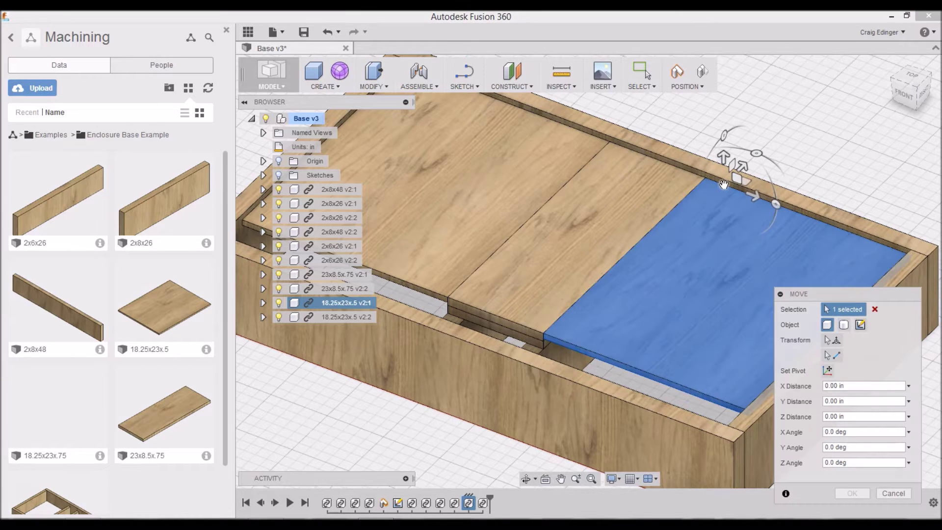
{"action": "left_click_drag", "start_coordinate": [725, 143], "coordinate": [724, 168]}
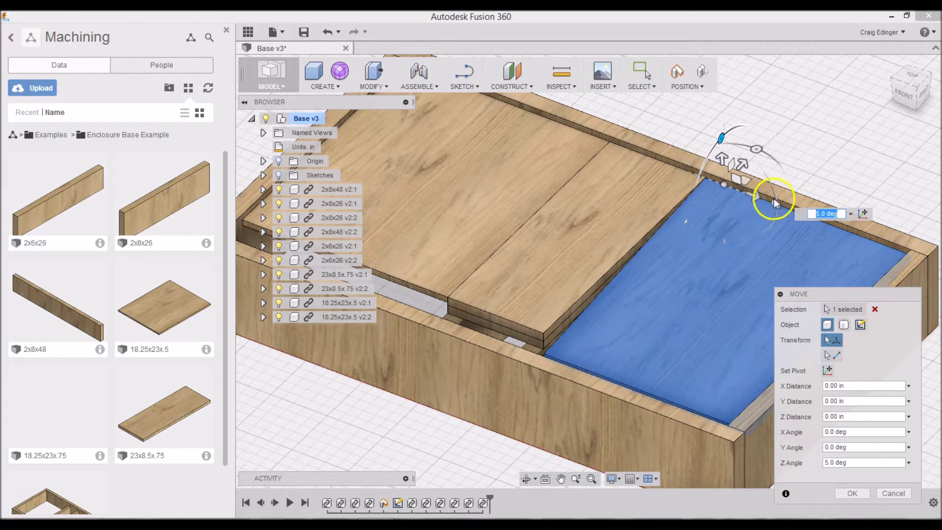
{"action": "left_click", "coordinate": [816, 220]}
{"action": "type", "text": "0"}
{"action": "key", "text": "Return"}
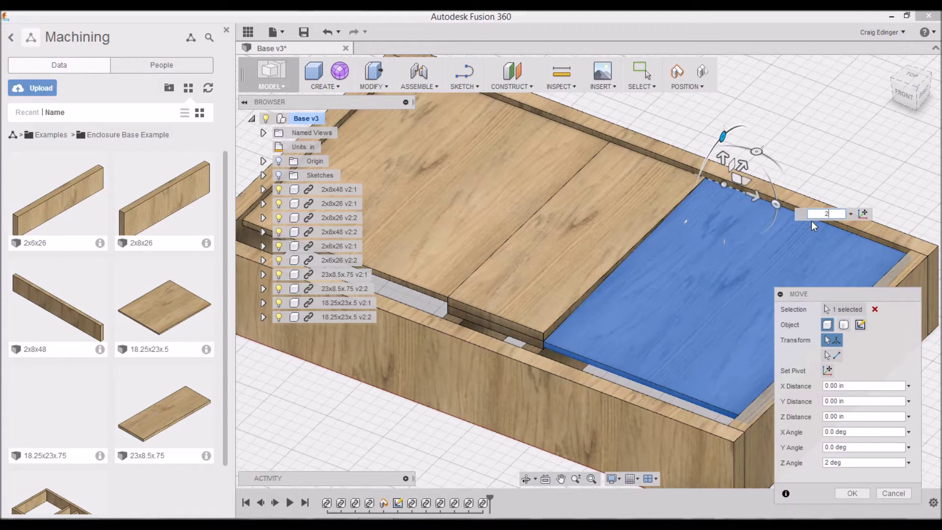
{"action": "key", "text": "Return"}
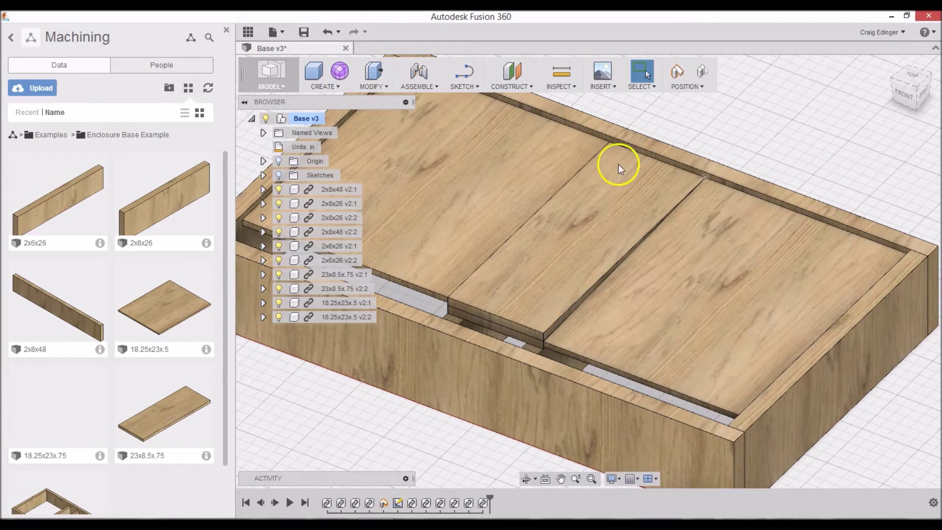
{"action": "middle_click_drag", "start_coordinate": [598, 187], "coordinate": [715, 219]}
Step: Try a 2° Z-angle rotation of the left lid board with Move, then view the whole enclosure
{"action": "right_click", "coordinate": [741, 141]}
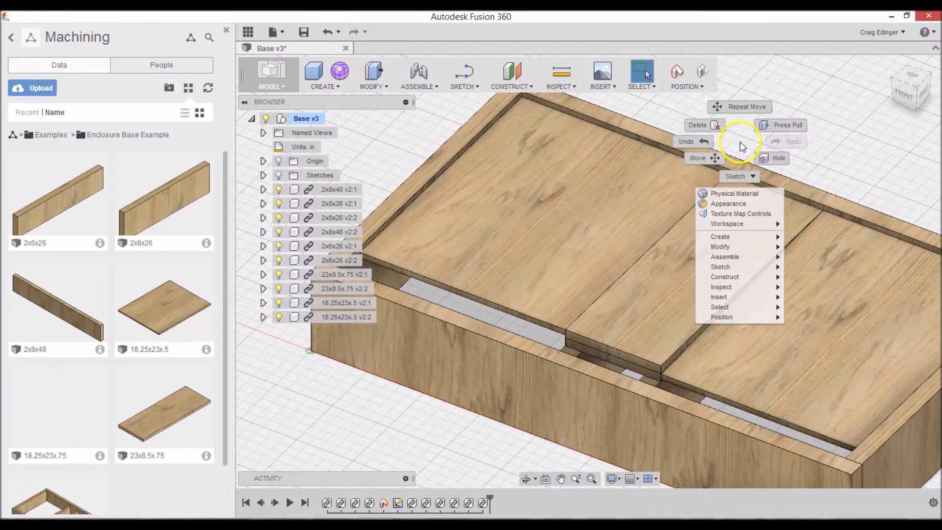
{"action": "left_click", "coordinate": [742, 108]}
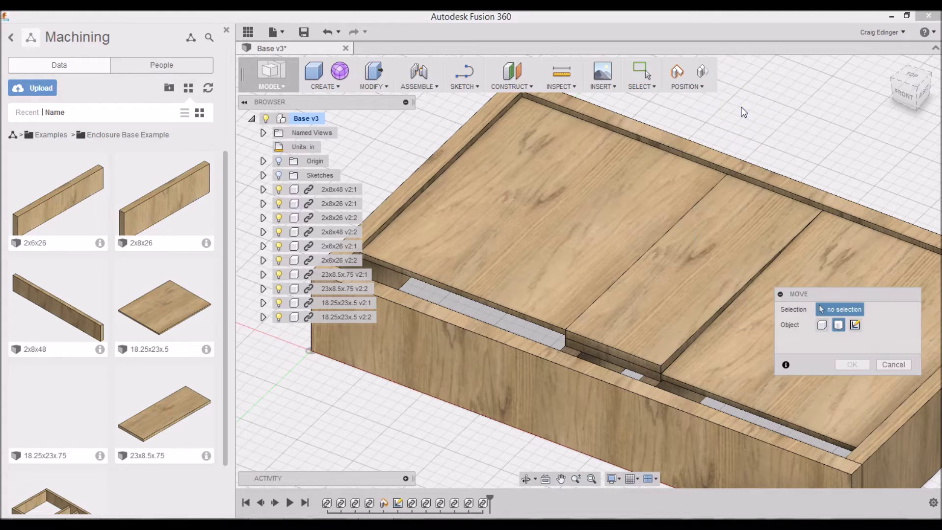
{"action": "left_click", "coordinate": [823, 324]}
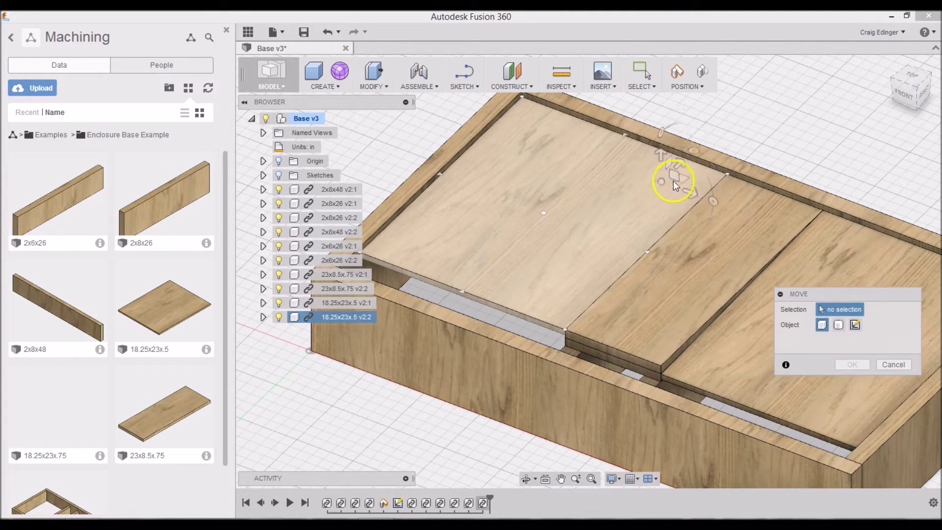
{"action": "left_click_drag", "start_coordinate": [693, 168], "coordinate": [690, 166]}
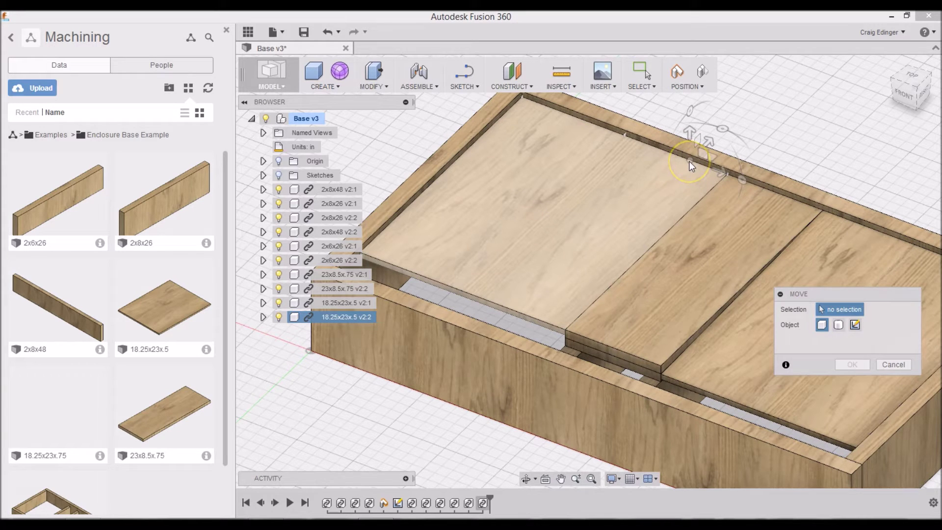
{"action": "left_click", "coordinate": [690, 162]}
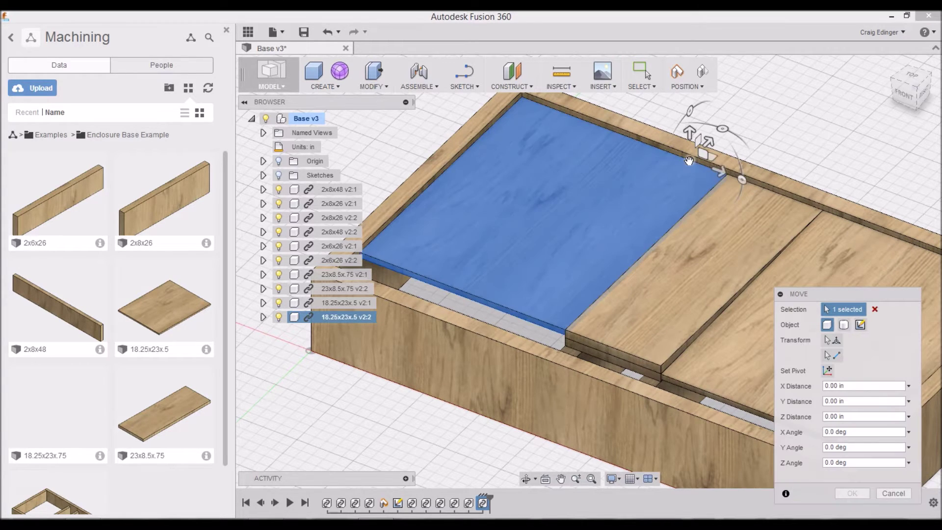
{"action": "left_click_drag", "start_coordinate": [689, 115], "coordinate": [687, 114]}
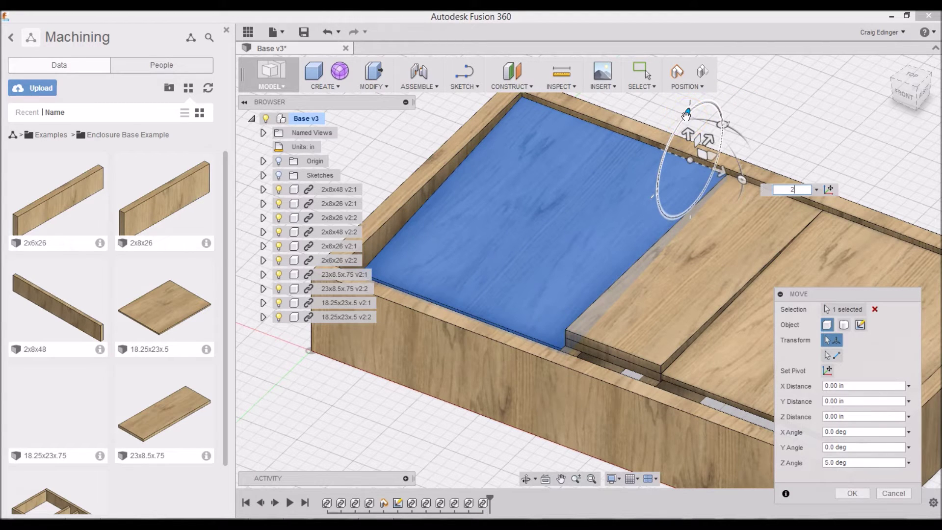
{"action": "type", "text": "2"}
{"action": "key", "text": "Return"}
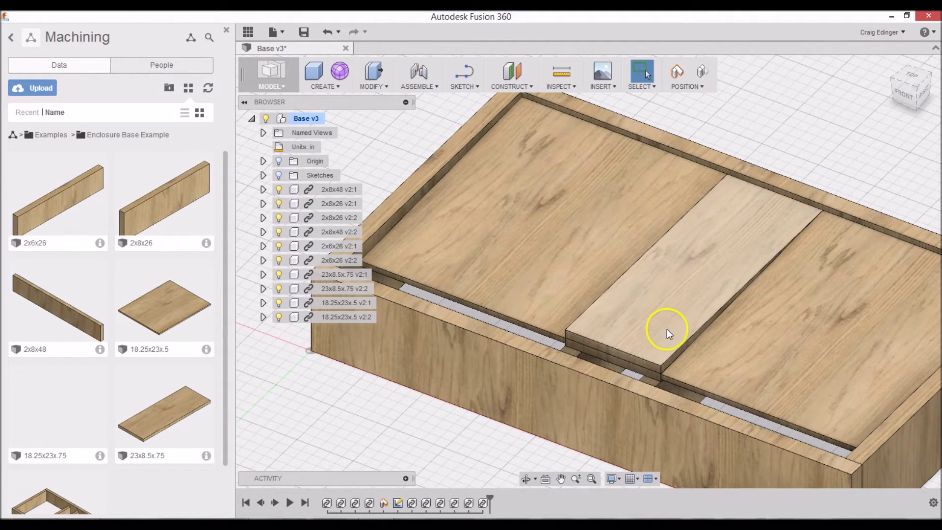
{"action": "middle_click_drag", "start_coordinate": [640, 348], "coordinate": [747, 351], "text": "shift"}
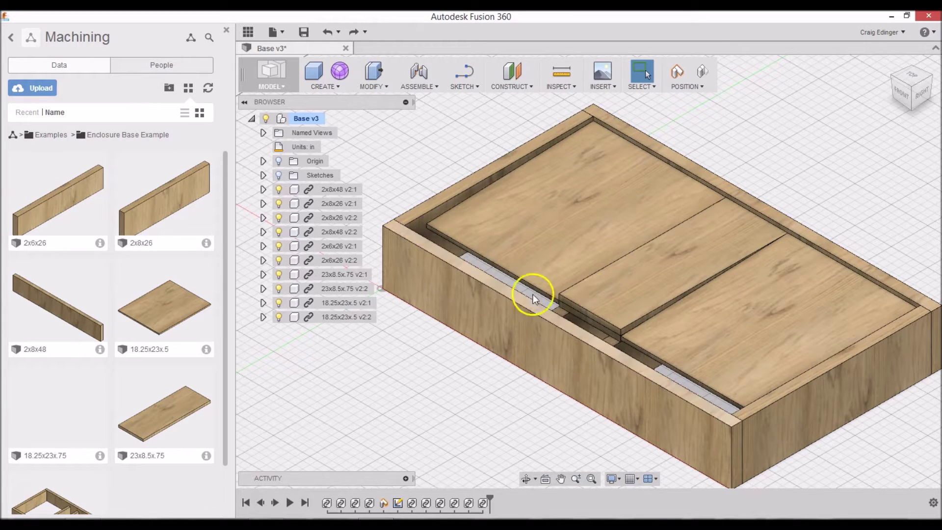
Step: Create and save a new design named '3x42x.5', then switch to the top view
{"action": "left_click", "coordinate": [283, 33]}
{"action": "left_click", "coordinate": [288, 50]}
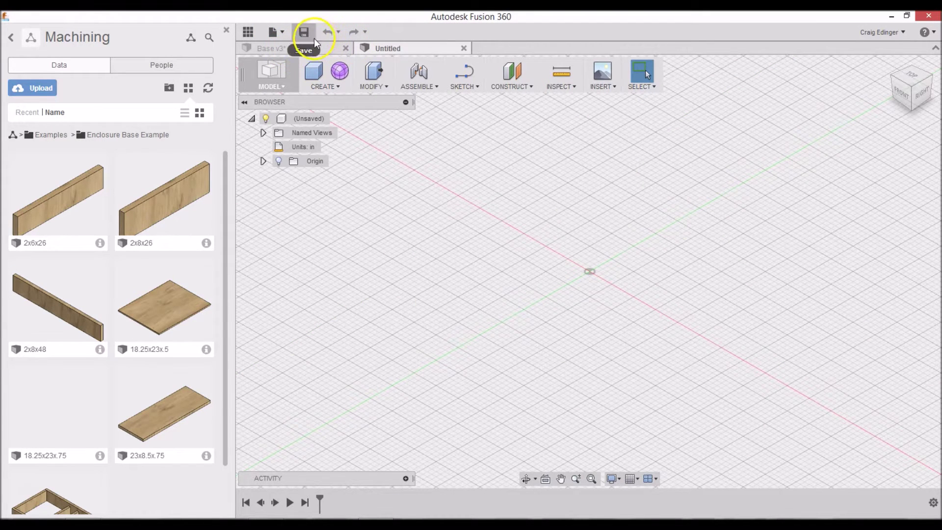
{"action": "left_click", "coordinate": [303, 33]}
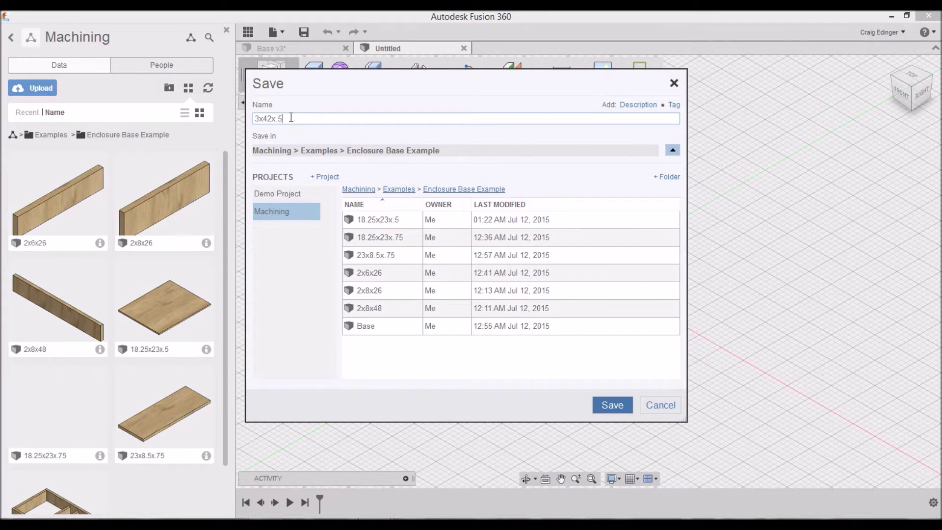
{"action": "key", "text": "Return"}
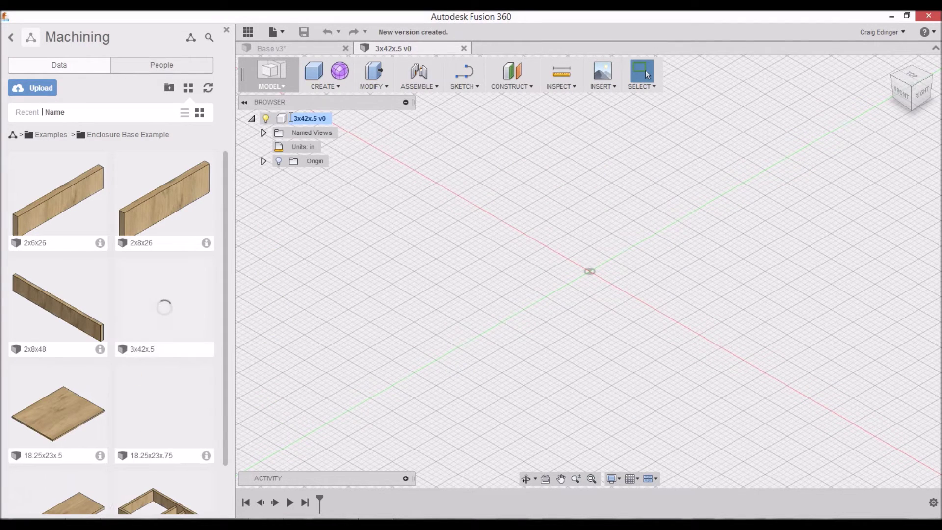
{"action": "left_click", "coordinate": [908, 77]}
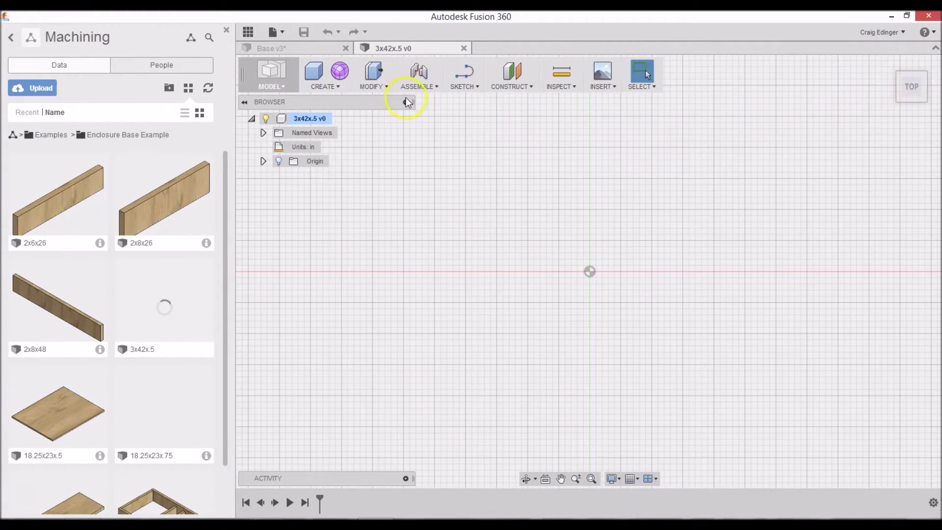
{"action": "left_click", "coordinate": [456, 88]}
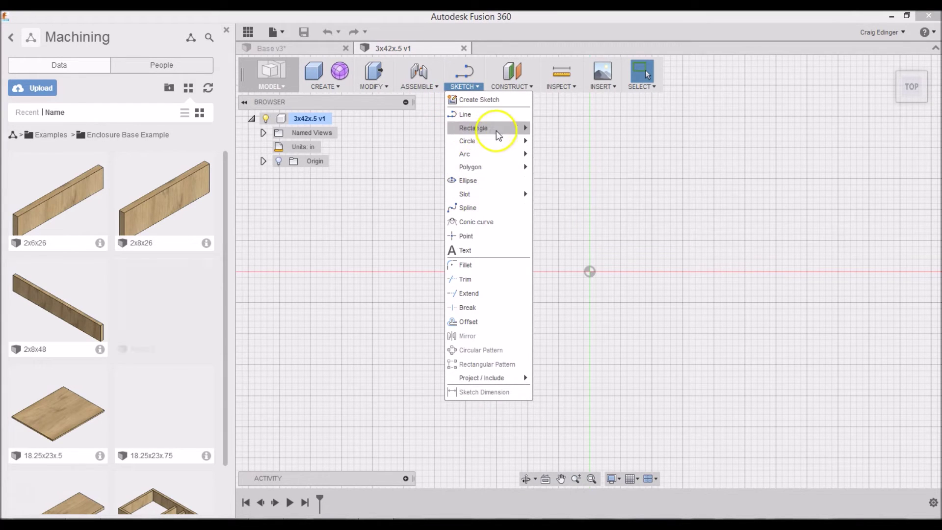
Step: Sketch a 3 by 42 inch rectangle from the origin on the ground plane
{"action": "mouse_move", "coordinate": [498, 130]}
{"action": "left_click", "coordinate": [552, 129]}
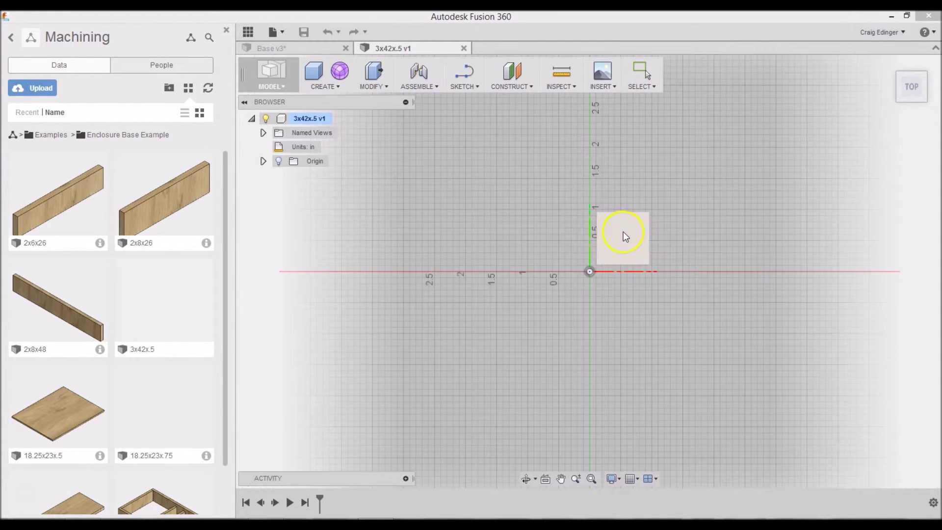
{"action": "left_click", "coordinate": [622, 234]}
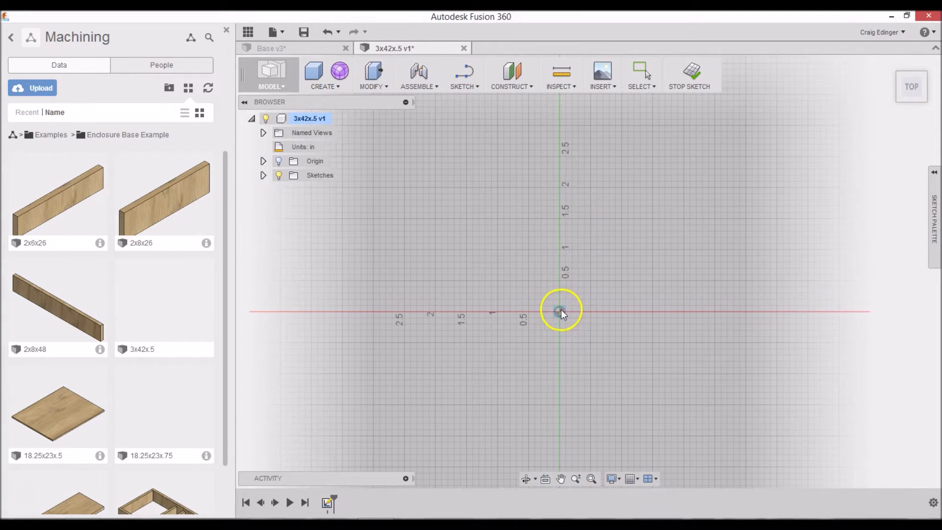
{"action": "left_click", "coordinate": [561, 310]}
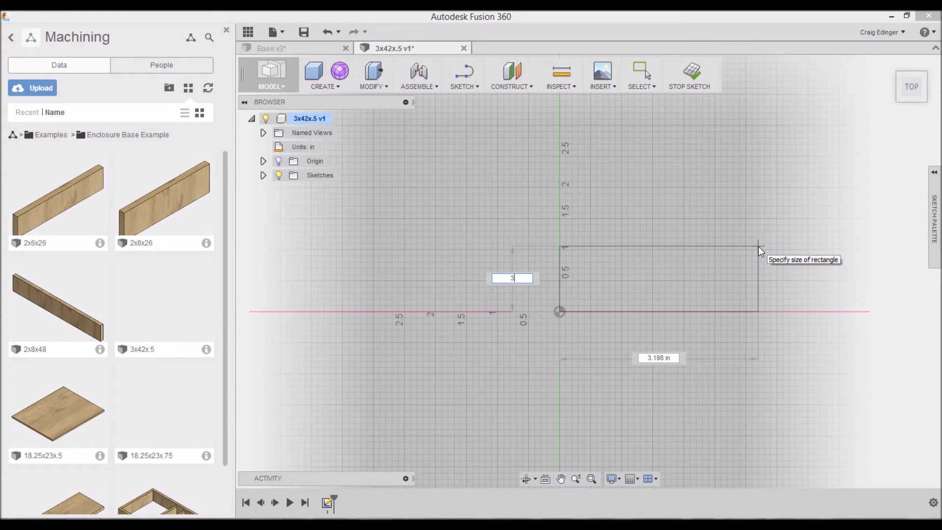
{"action": "type", "text": "3"}
{"action": "key", "text": "Tab"}
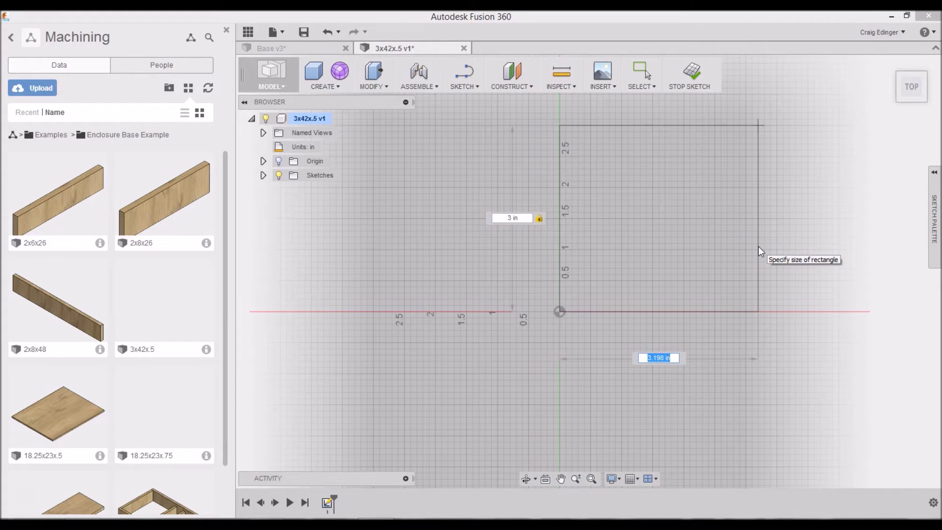
{"action": "type", "text": "42"}
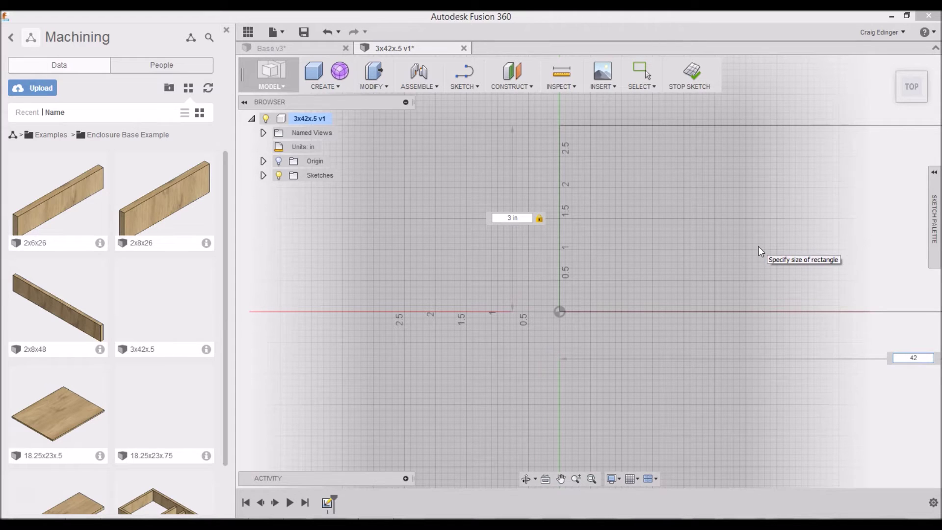
{"action": "key", "text": "Return"}
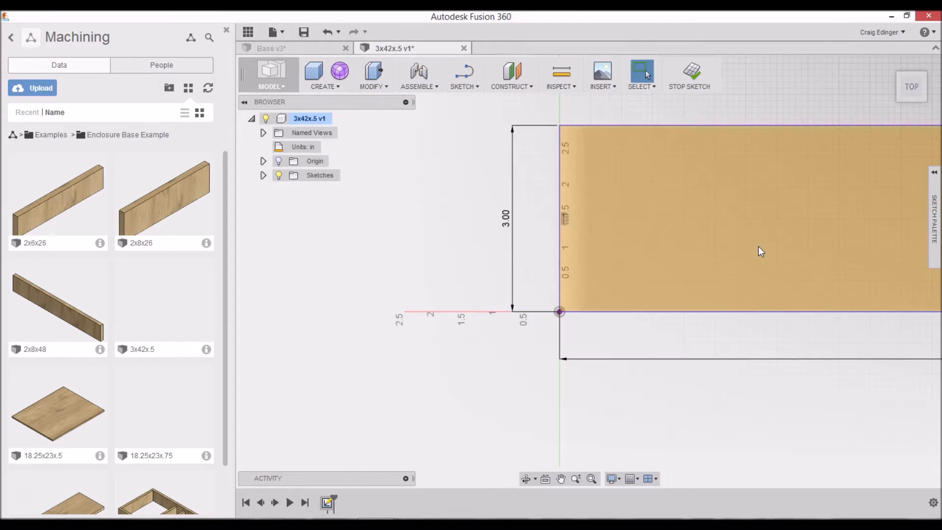
Step: Extrude the rectangle profile into a solid board with Press Pull
{"action": "left_click", "coordinate": [790, 155]}
{"action": "left_click", "coordinate": [890, 65]}
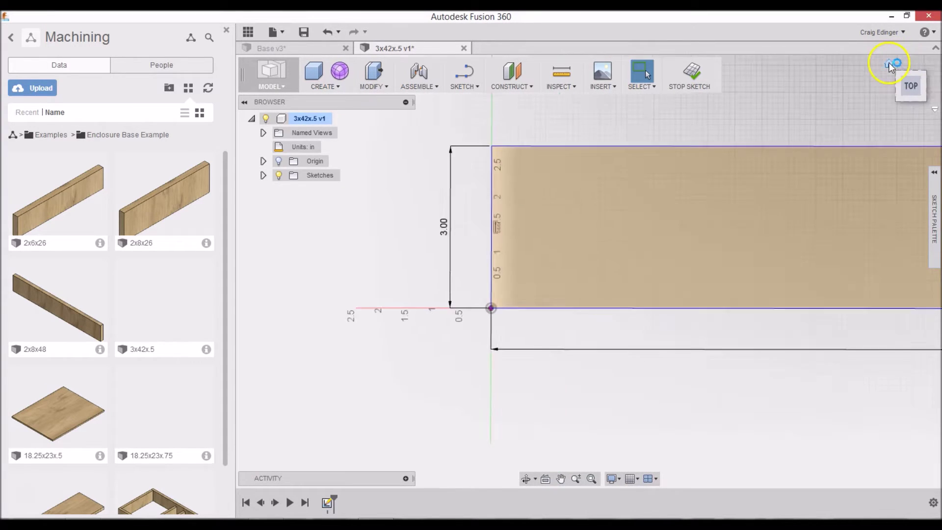
{"action": "right_click", "coordinate": [708, 227]}
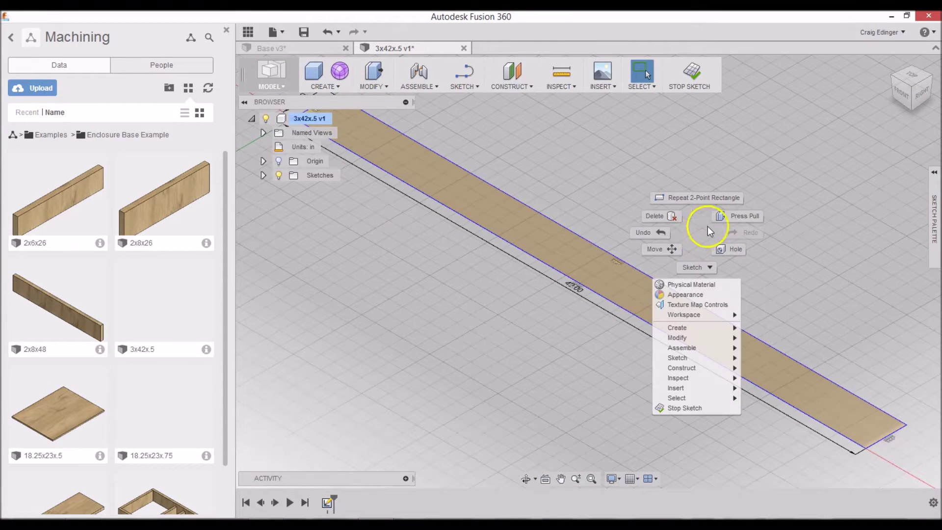
{"action": "left_click", "coordinate": [733, 218]}
{"action": "left_click", "coordinate": [586, 260]}
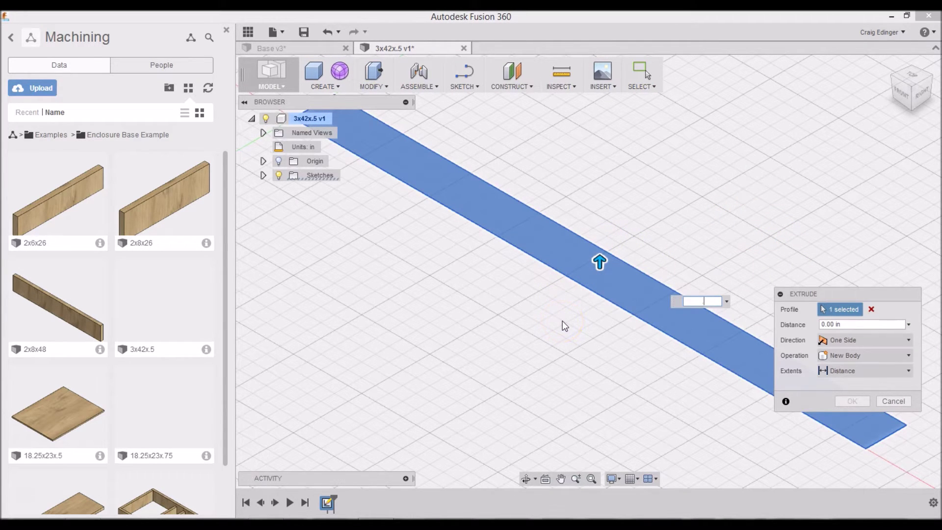
{"action": "key", "text": "Return"}
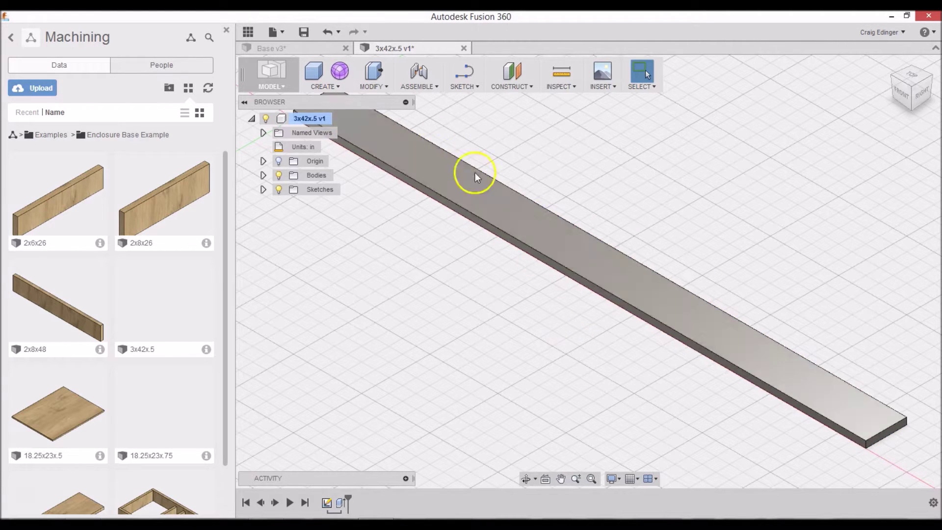
Step: Apply the Wood physical material to the 42-inch board
{"action": "left_click", "coordinate": [381, 93]}
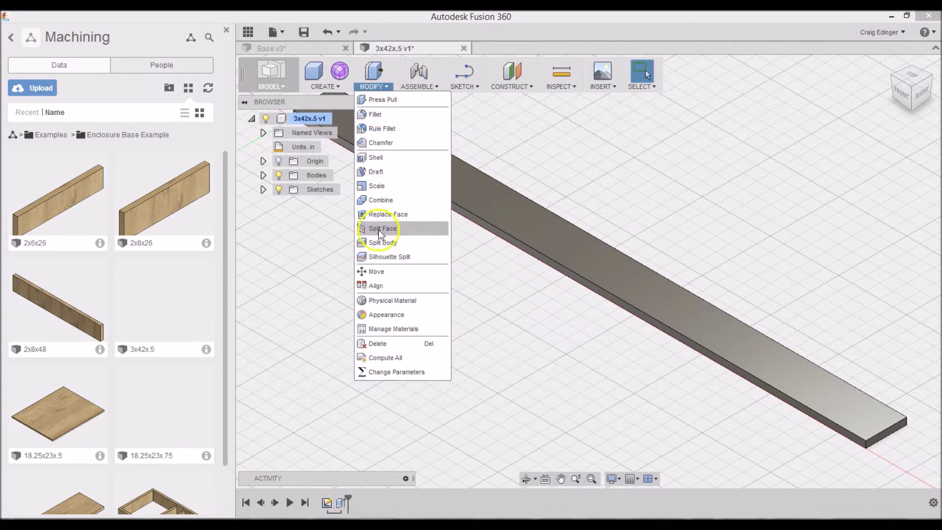
{"action": "left_click", "coordinate": [389, 301]}
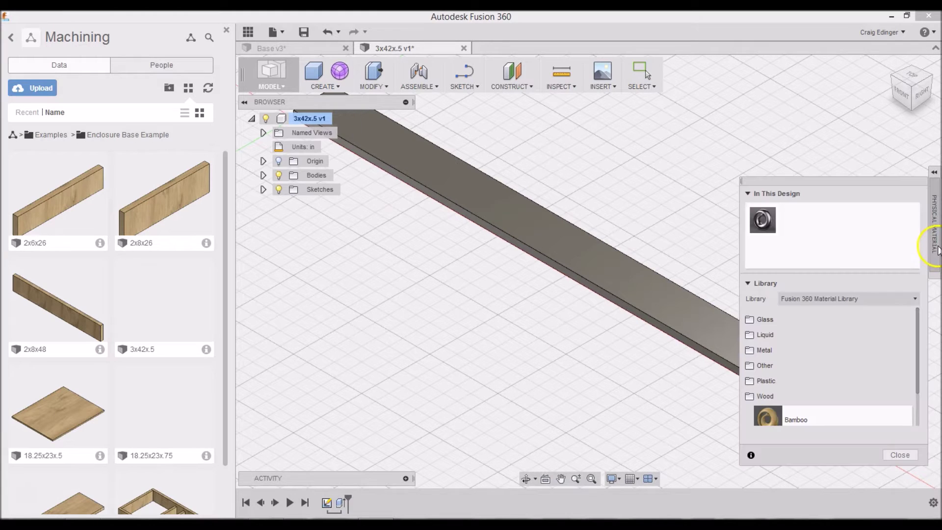
{"action": "scroll", "coordinate": [839, 363], "scroll_direction": "down", "scroll_amount": 2}
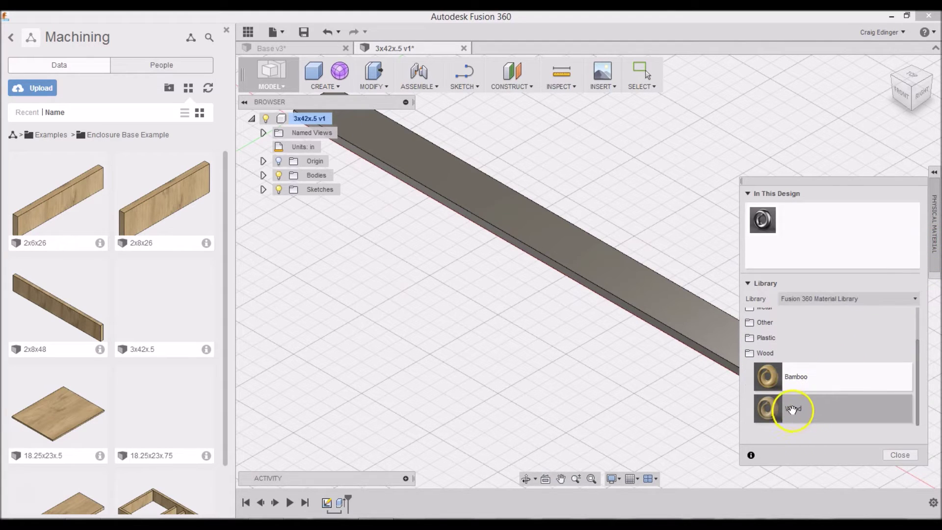
{"action": "left_click_drag", "start_coordinate": [790, 412], "coordinate": [702, 322]}
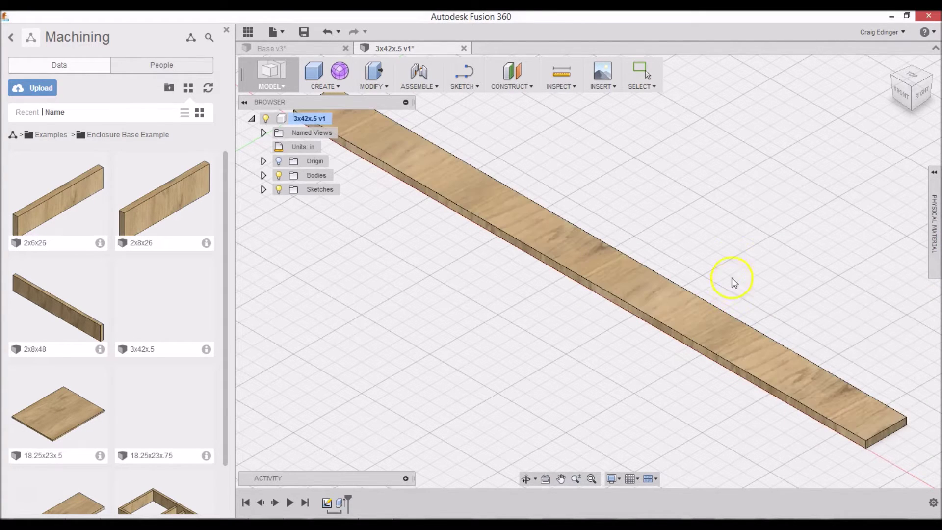
Step: Save the 3x42x.5 design as a new version and close it, returning to Base
{"action": "left_click", "coordinate": [304, 32]}
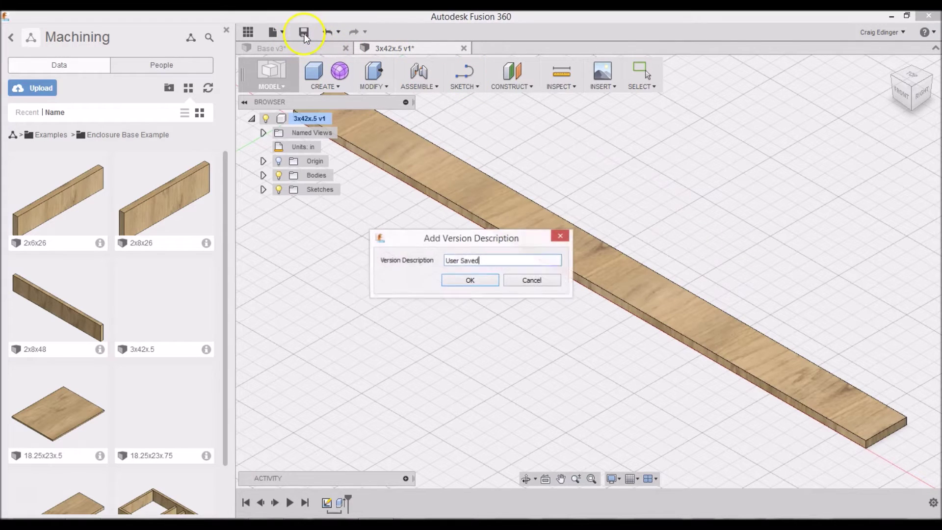
{"action": "left_click", "coordinate": [456, 281]}
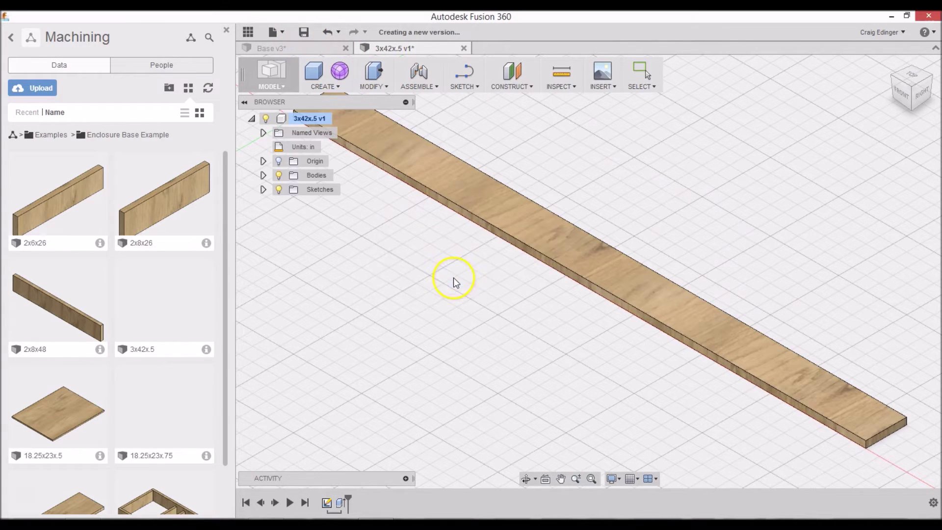
{"action": "left_click", "coordinate": [464, 48]}
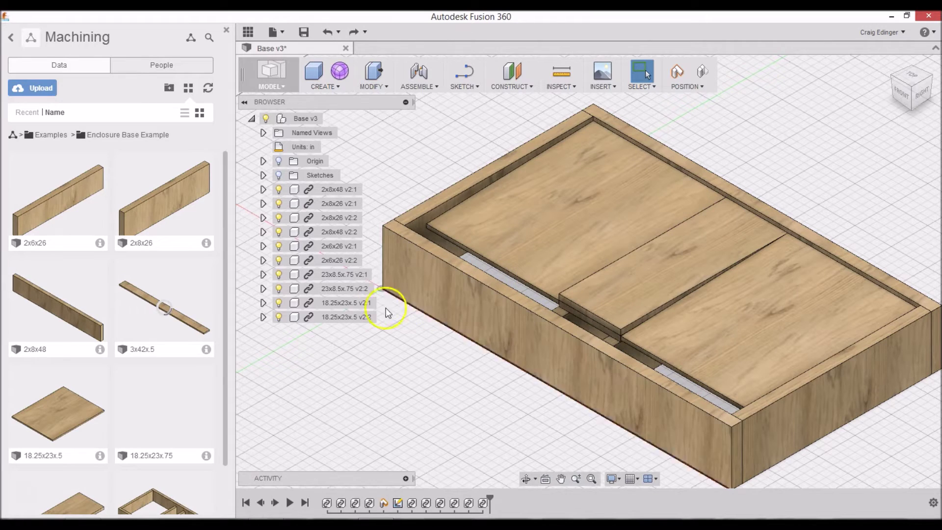
{"action": "left_click_drag", "start_coordinate": [141, 296], "coordinate": [442, 290]}
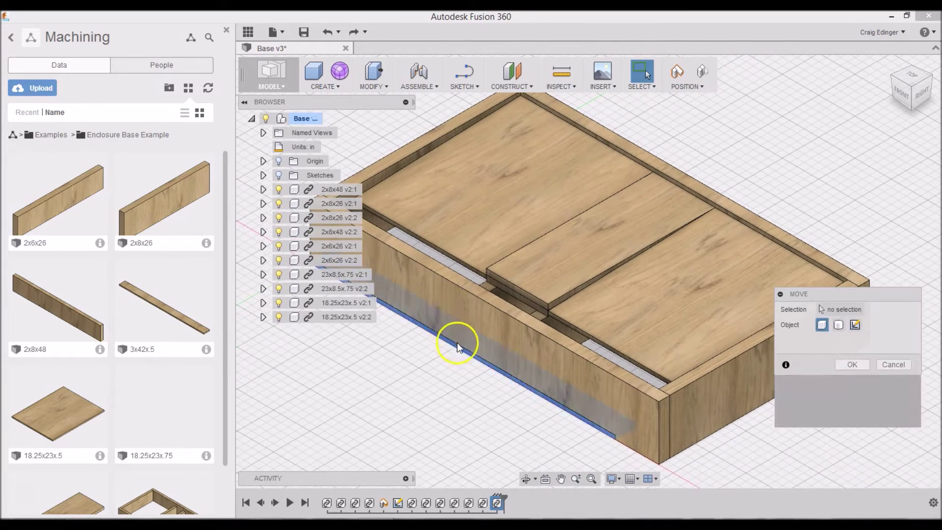
{"action": "left_click_drag", "start_coordinate": [473, 341], "coordinate": [499, 218]}
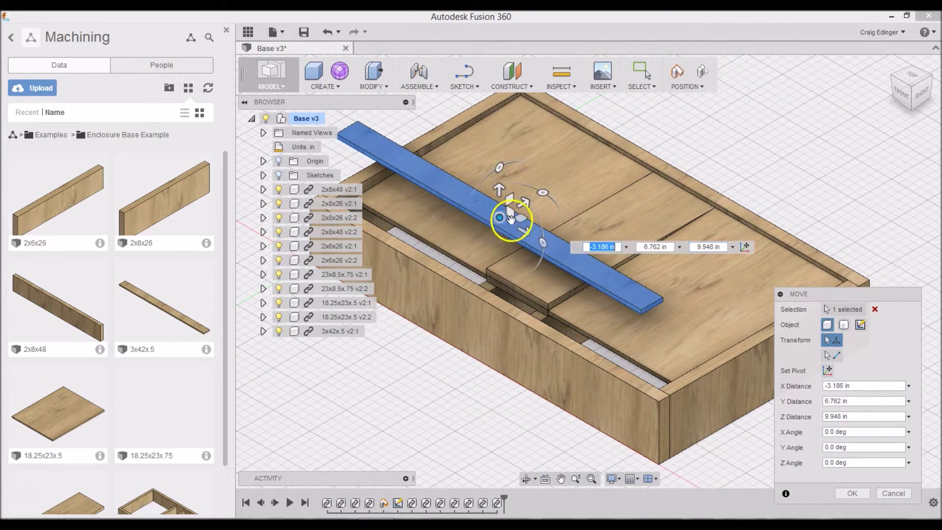
{"action": "key", "text": "Return"}
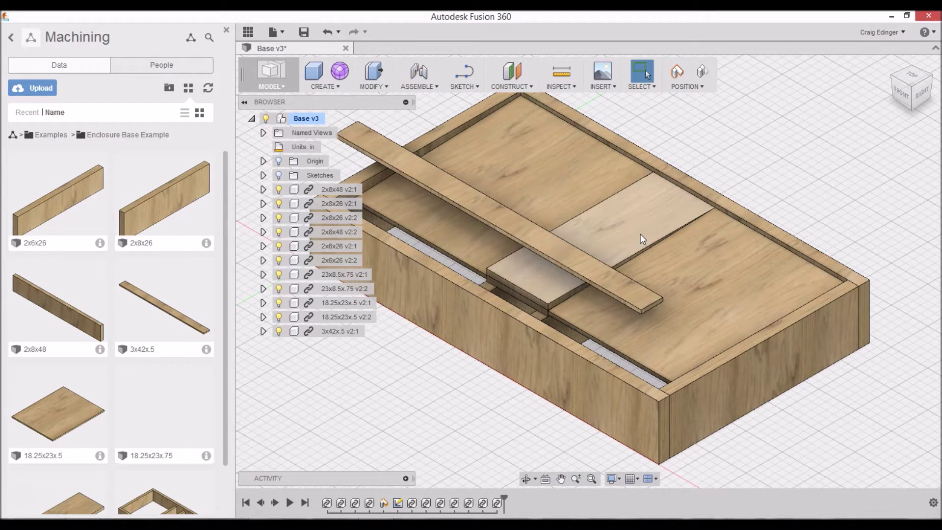
{"action": "middle_click_drag", "start_coordinate": [535, 189], "coordinate": [569, 199], "text": "shift"}
{"action": "middle_click_drag", "start_coordinate": [470, 219], "coordinate": [594, 217], "text": "shift"}
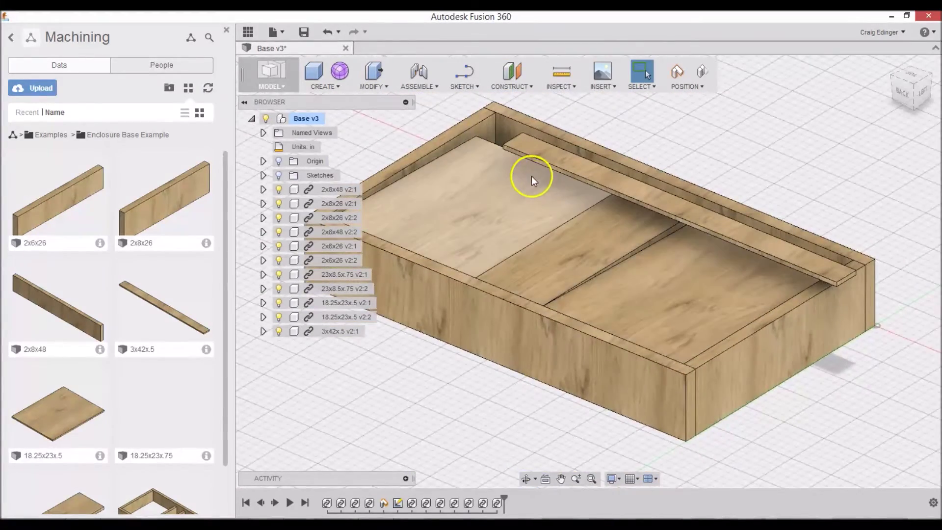
{"action": "middle_click_drag", "start_coordinate": [538, 188], "coordinate": [564, 285]}
{"action": "scroll", "coordinate": [540, 274], "scroll_direction": "up", "scroll_amount": 3}
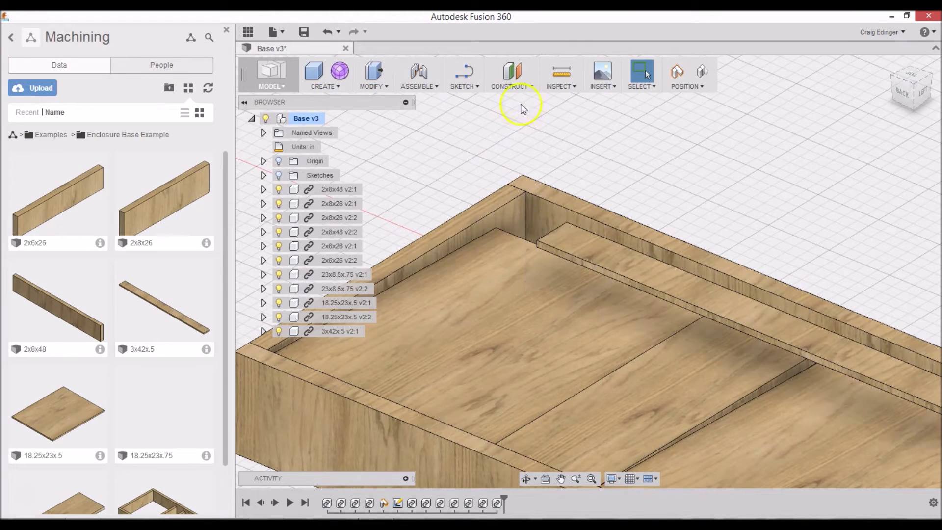
{"action": "left_click", "coordinate": [379, 88]}
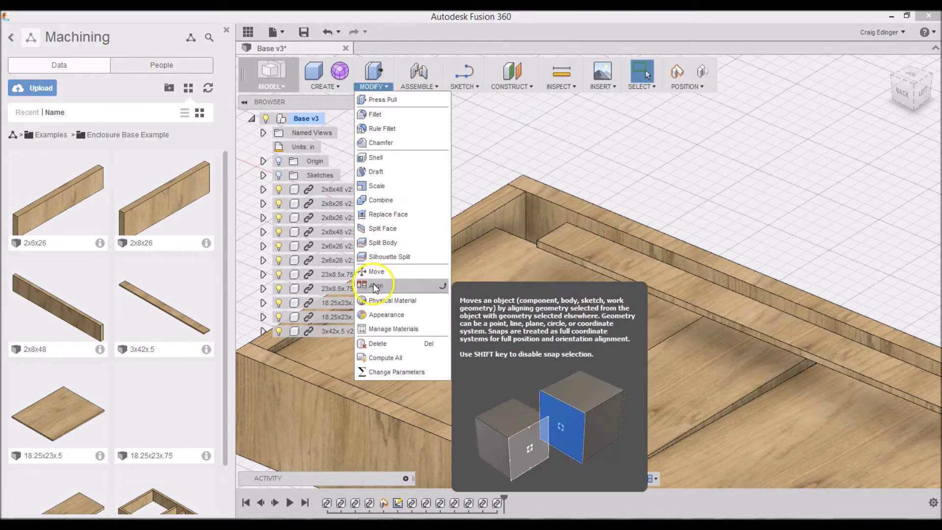
Step: Align the board's corner to the box's inner back corner so it runs along the back wall
{"action": "left_click", "coordinate": [373, 284]}
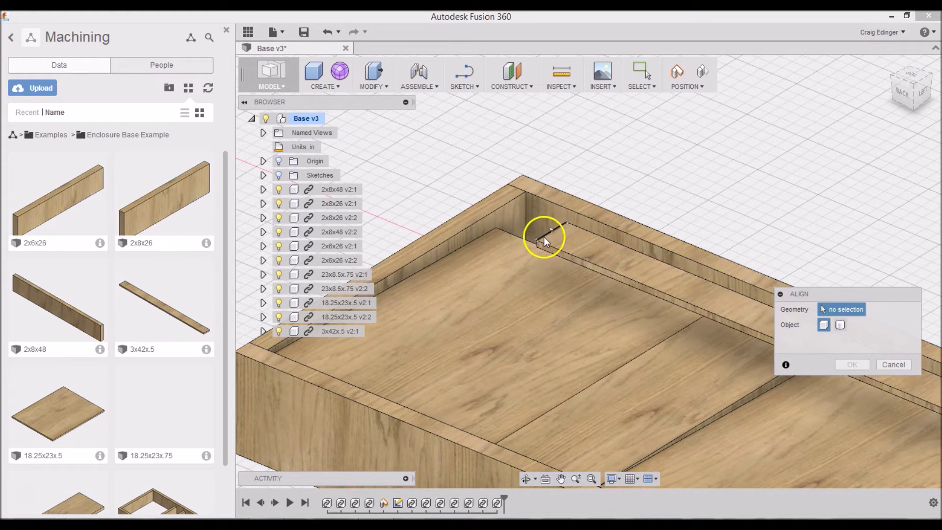
{"action": "left_click", "coordinate": [499, 227]}
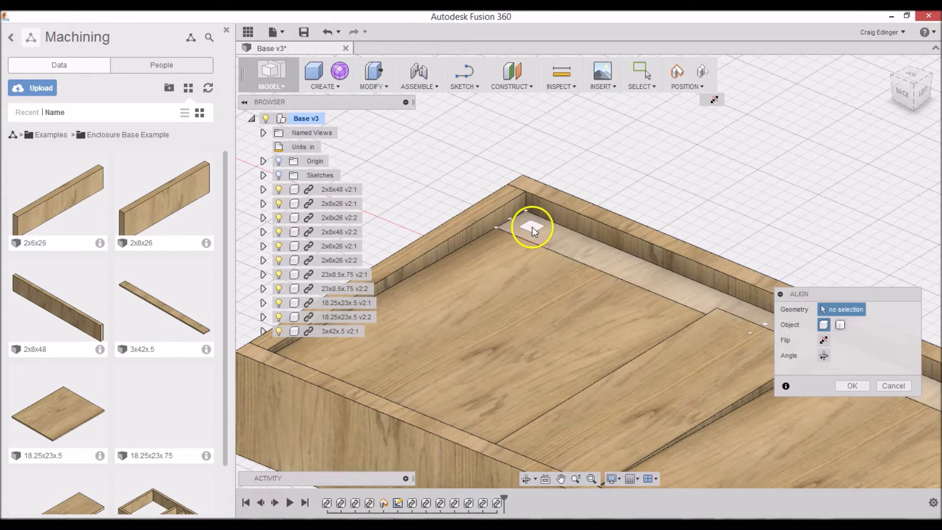
{"action": "left_click", "coordinate": [532, 227]}
{"action": "left_click", "coordinate": [843, 384]}
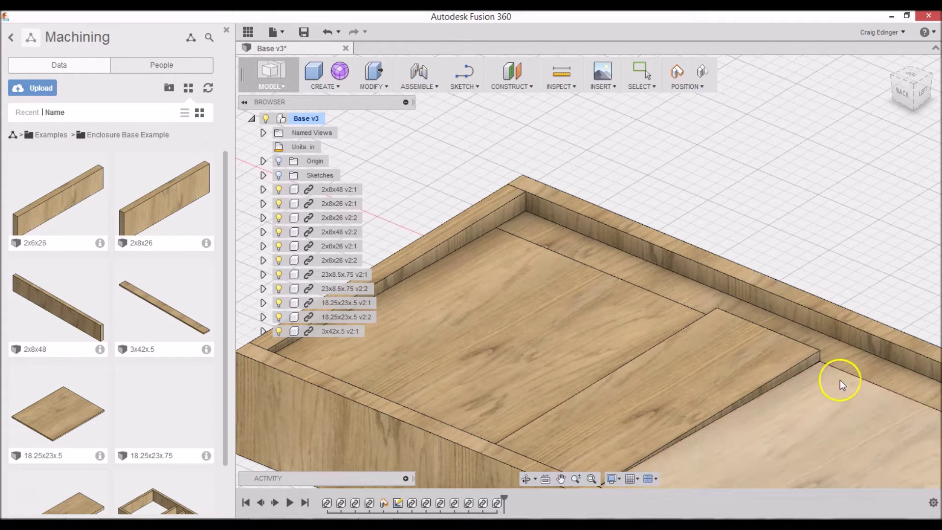
{"action": "scroll", "coordinate": [513, 243], "scroll_direction": "up", "scroll_amount": 4}
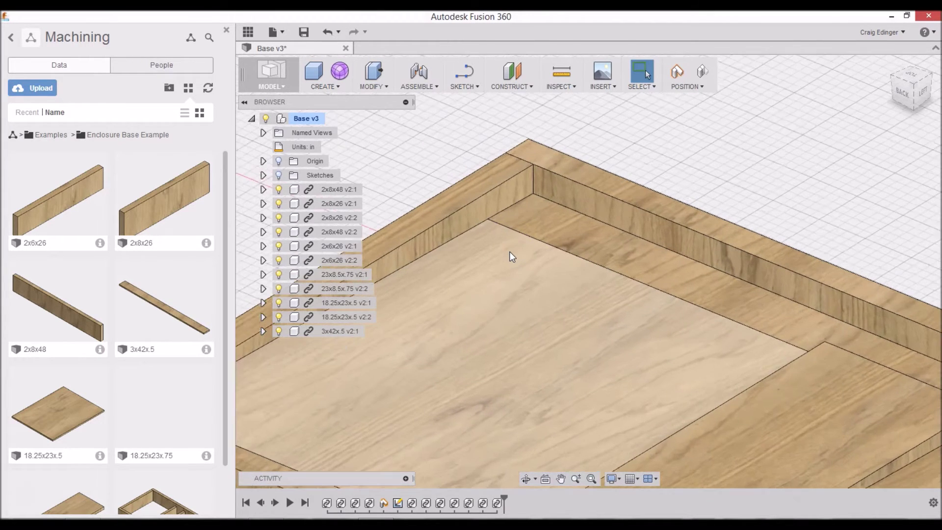
{"action": "middle_click_drag", "start_coordinate": [510, 255], "coordinate": [452, 144]}
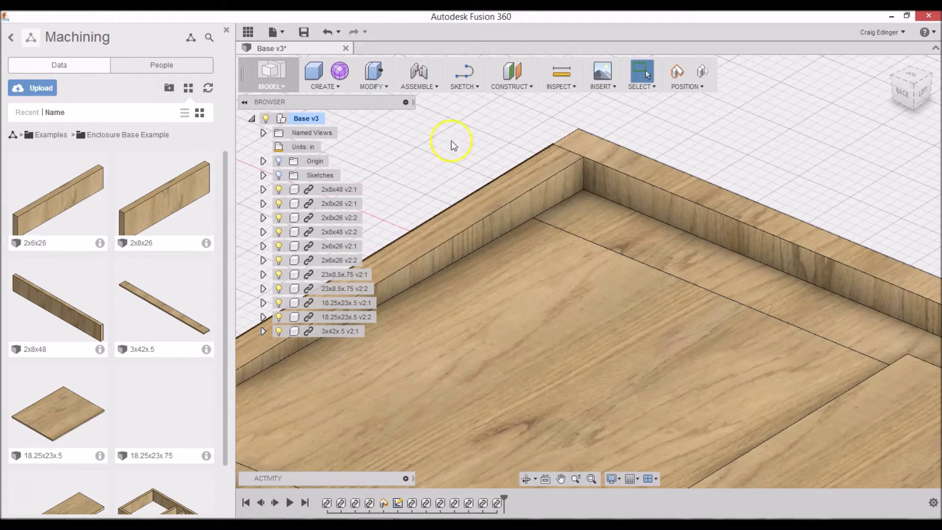
{"action": "left_click", "coordinate": [374, 80]}
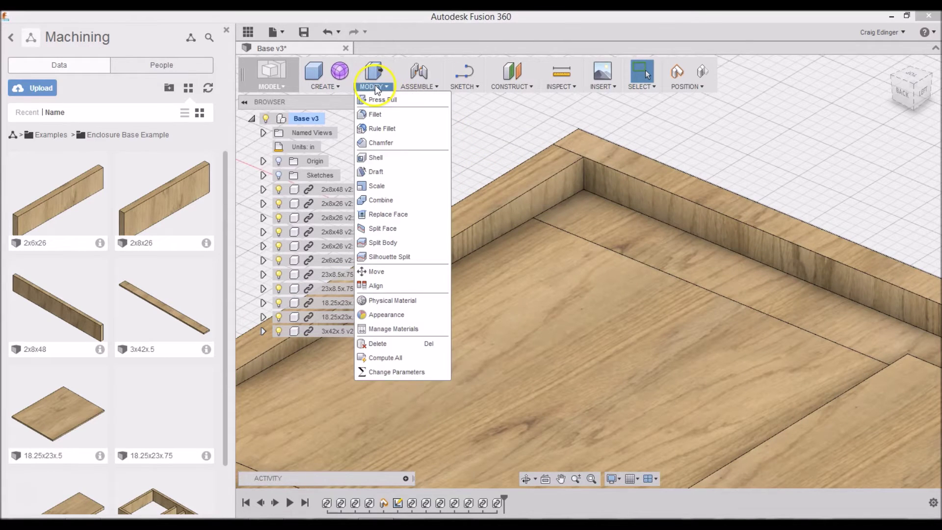
Step: Move the 3x42x.5 board as a component, rotating it -2 degrees about Z
{"action": "left_click", "coordinate": [383, 271]}
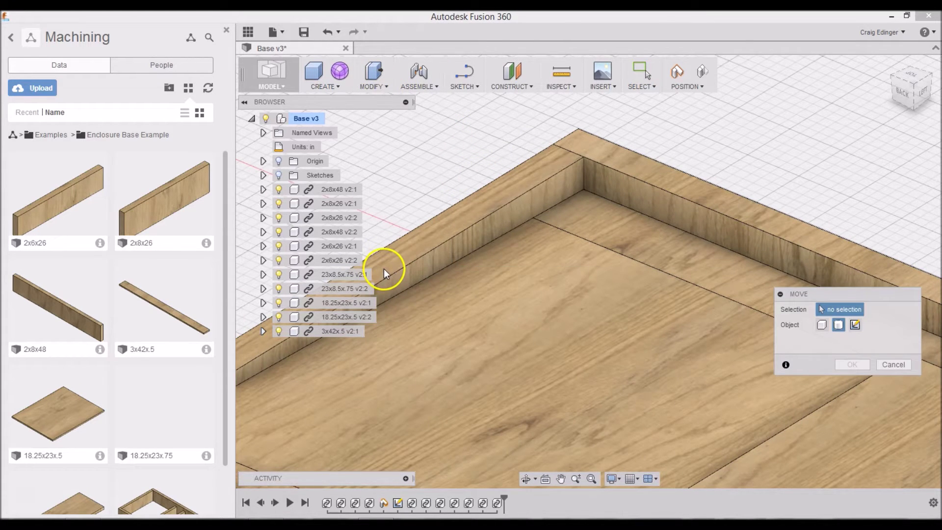
{"action": "left_click", "coordinate": [823, 325]}
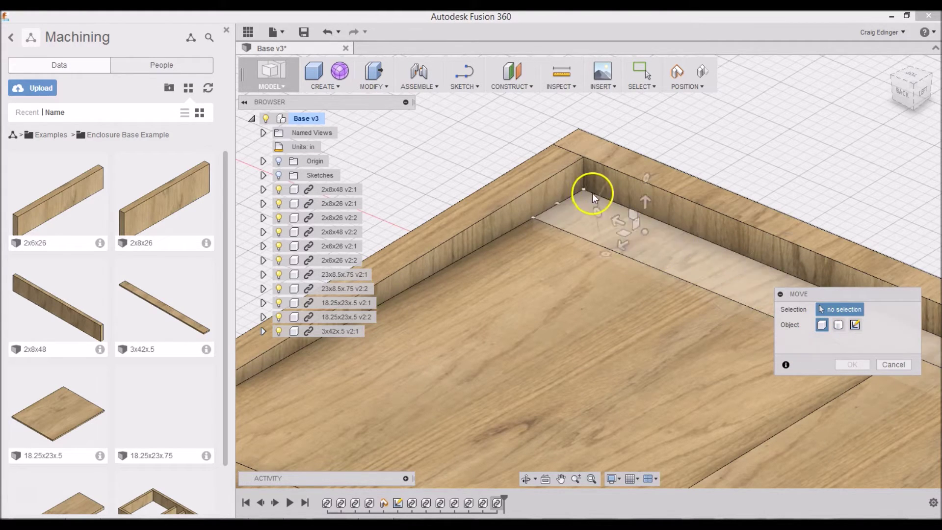
{"action": "left_click", "coordinate": [555, 224]}
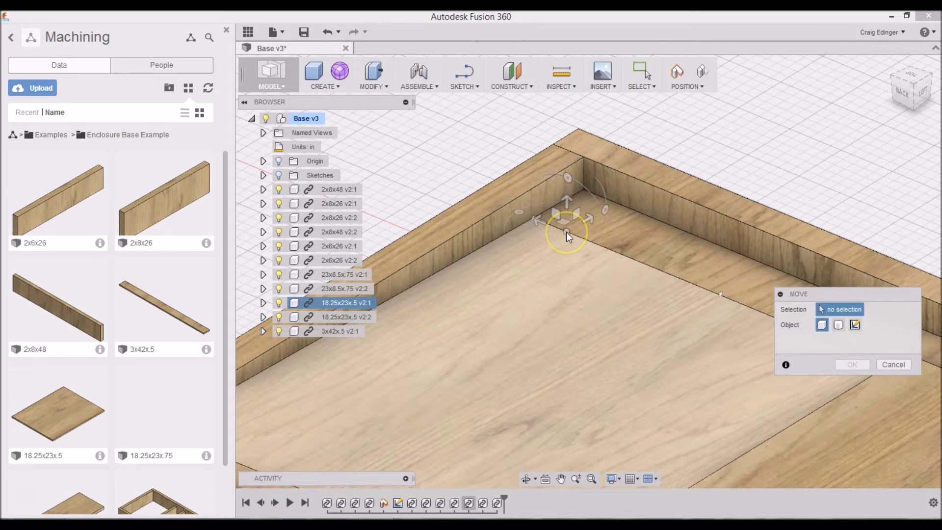
{"action": "mouse_move", "coordinate": [567, 232]}
{"action": "left_mouse_down"}
{"action": "mouse_move", "coordinate": [557, 226]}
{"action": "mouse_move", "coordinate": [591, 218]}
{"action": "mouse_move", "coordinate": [572, 227]}
{"action": "mouse_move", "coordinate": [586, 237]}
{"action": "mouse_move", "coordinate": [577, 232]}
{"action": "left_mouse_up"}
{"action": "left_click", "coordinate": [591, 219]}
{"action": "left_click", "coordinate": [577, 232]}
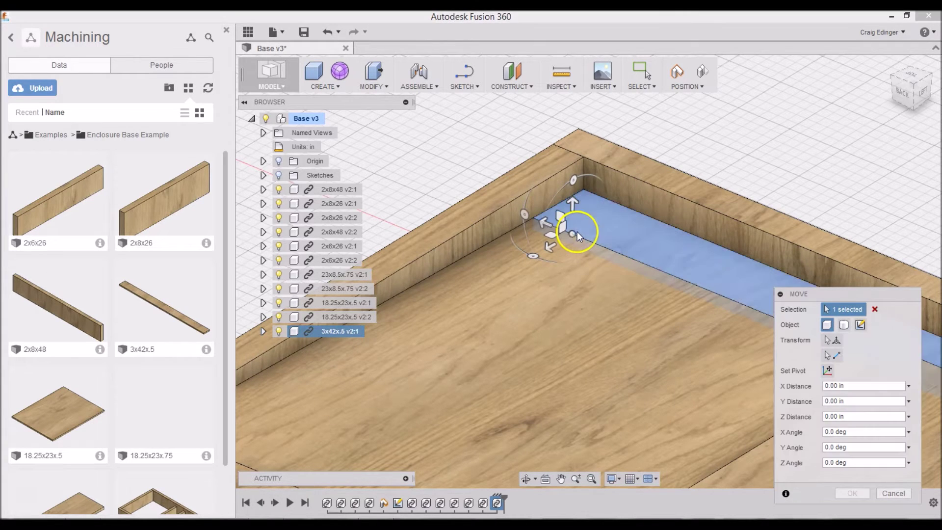
{"action": "mouse_move", "coordinate": [578, 181]}
{"action": "left_mouse_down"}
{"action": "mouse_move", "coordinate": [569, 193]}
{"action": "mouse_move", "coordinate": [572, 169]}
{"action": "mouse_move", "coordinate": [568, 185]}
{"action": "left_mouse_up"}
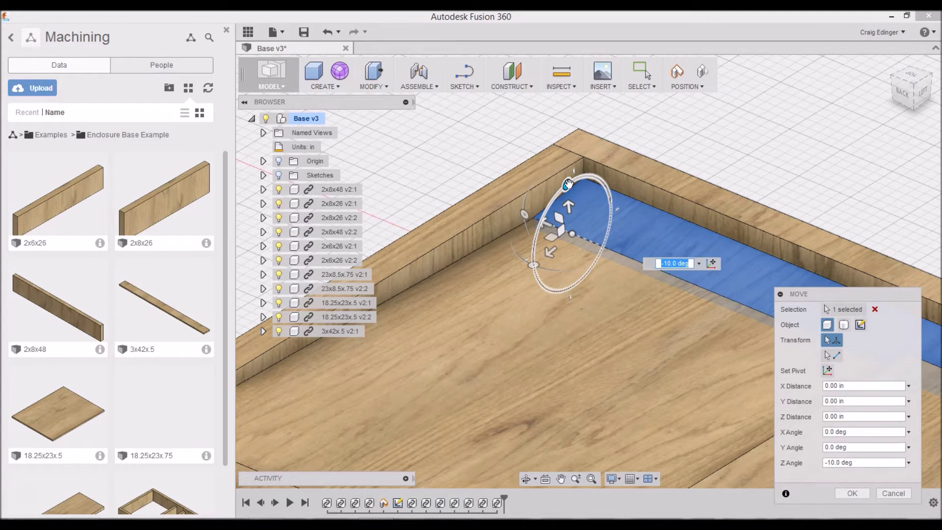
{"action": "key", "text": "Return"}
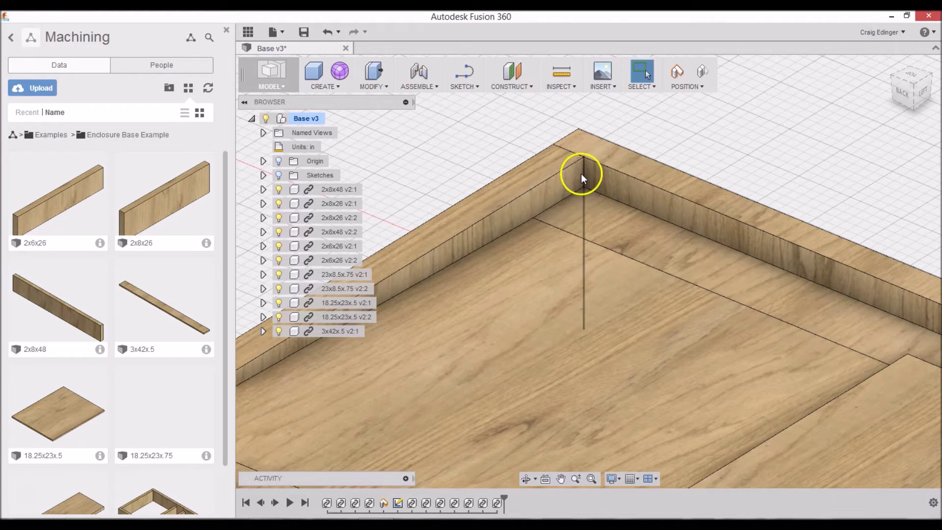
{"action": "middle_click_drag", "start_coordinate": [653, 296], "coordinate": [604, 302], "text": "shift"}
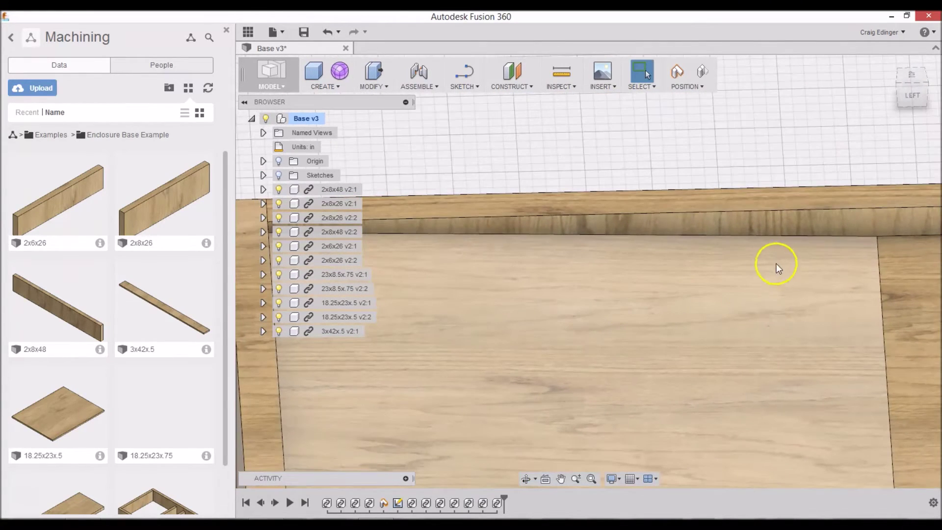
{"action": "middle_click_drag", "start_coordinate": [777, 264], "coordinate": [525, 269]}
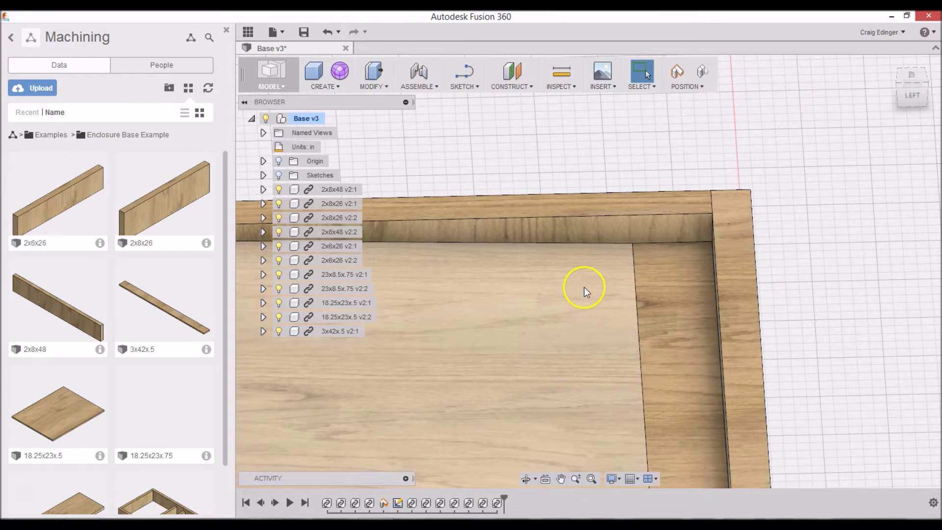
{"action": "mouse_move", "coordinate": [584, 290]}
{"action": "middle_mouse_down", "text": "shift"}
{"action": "mouse_move", "coordinate": [598, 288]}
{"action": "mouse_move", "coordinate": [591, 279]}
{"action": "middle_mouse_up", "text": "shift"}
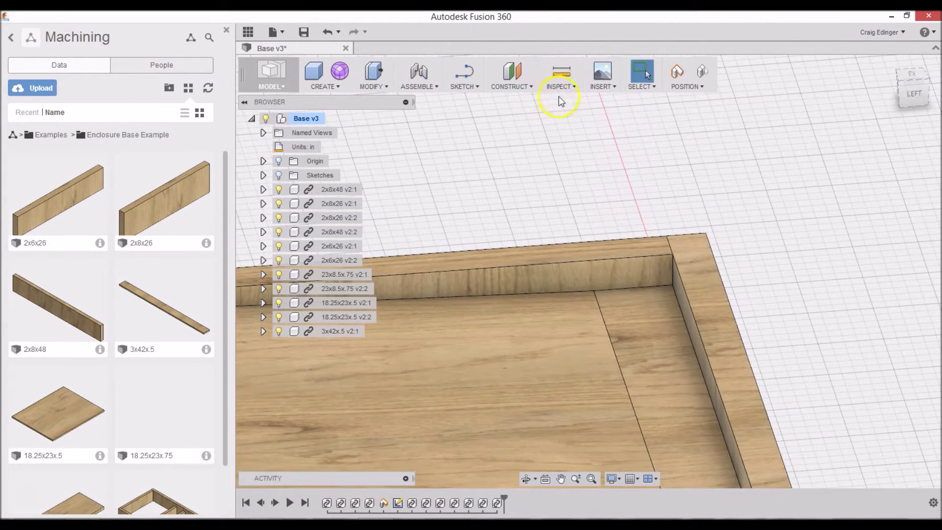
{"action": "left_click", "coordinate": [562, 74]}
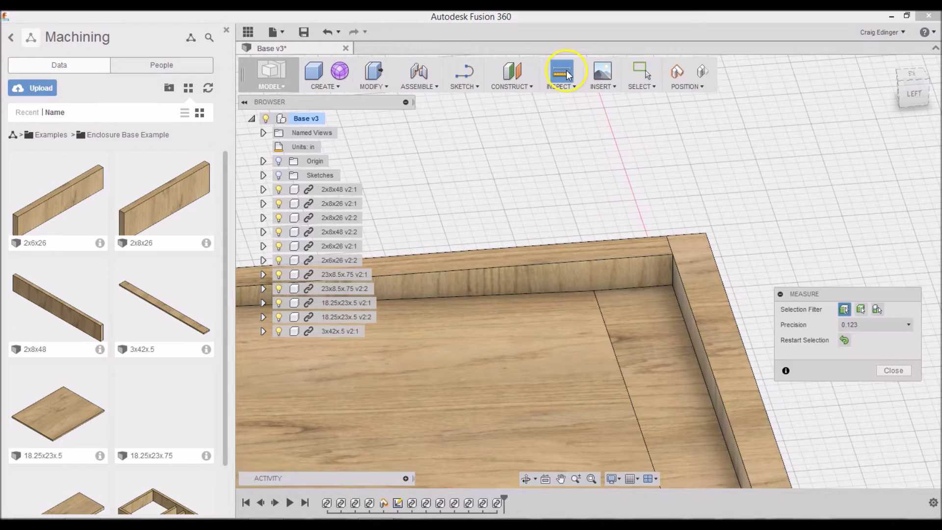
{"action": "left_click", "coordinate": [671, 284]}
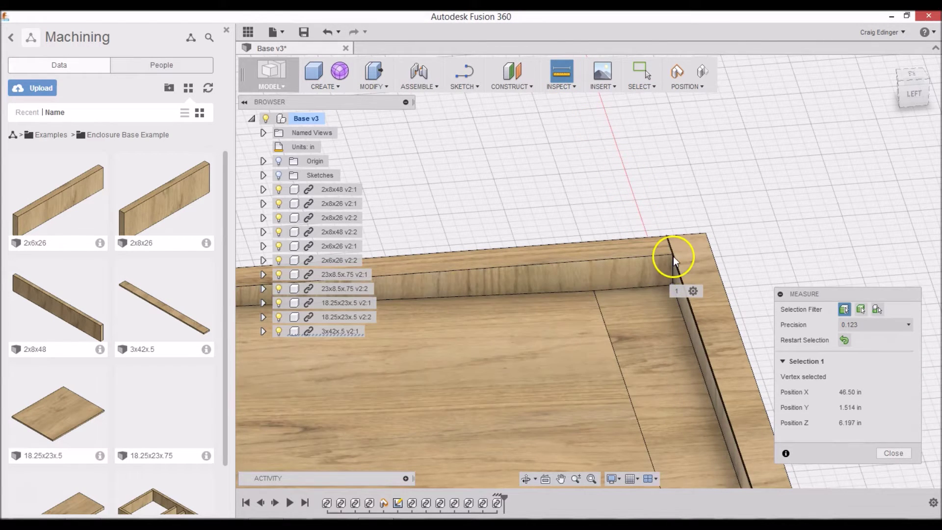
{"action": "left_click", "coordinate": [673, 254]}
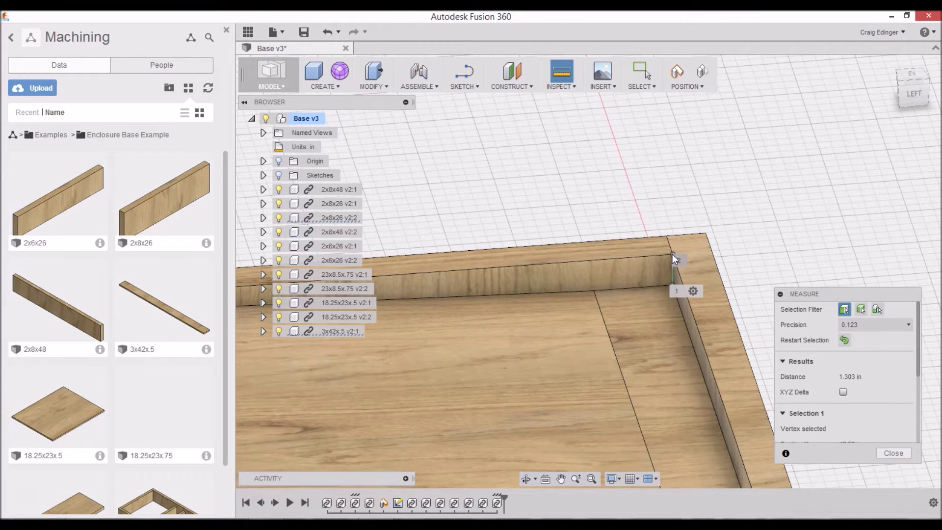
{"action": "left_click", "coordinate": [892, 453]}
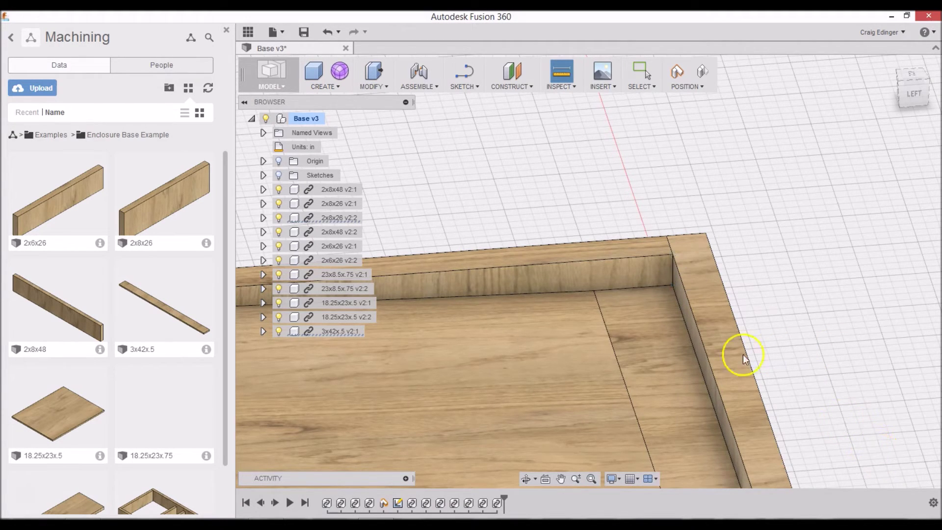
{"action": "right_click", "coordinate": [587, 220]}
{"action": "left_click", "coordinate": [590, 189]}
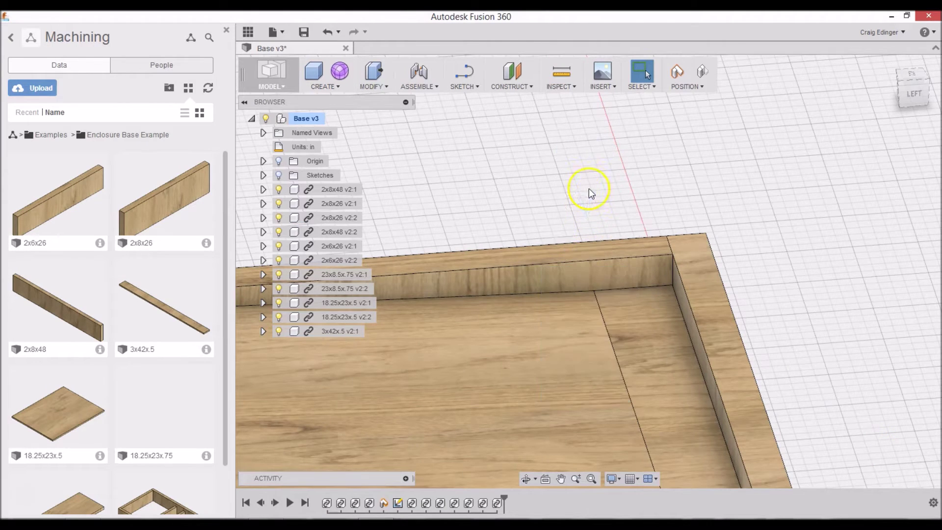
{"action": "left_click", "coordinate": [592, 284]}
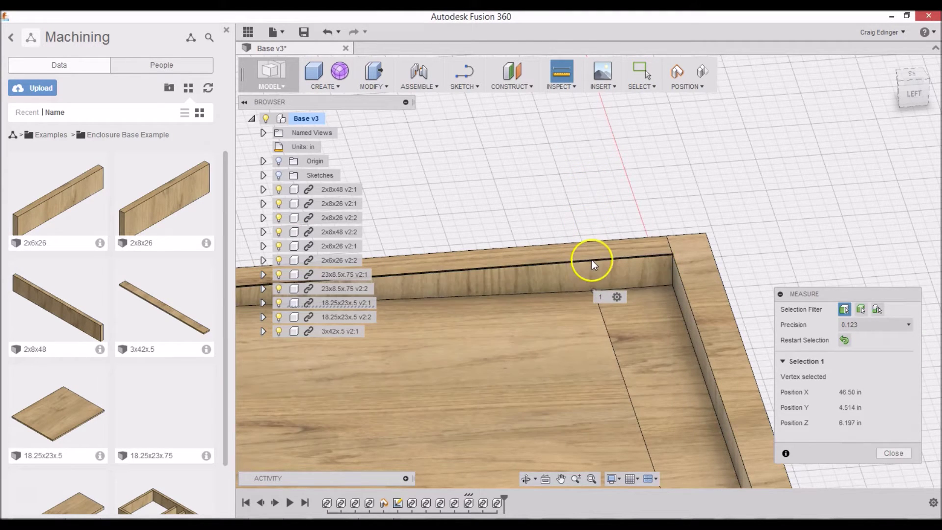
{"action": "left_click", "coordinate": [593, 260]}
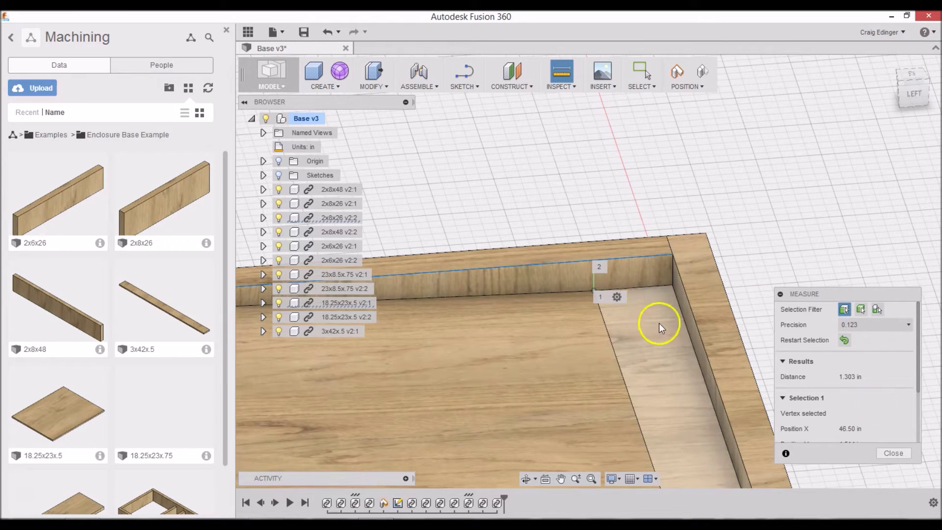
{"action": "left_click", "coordinate": [893, 453]}
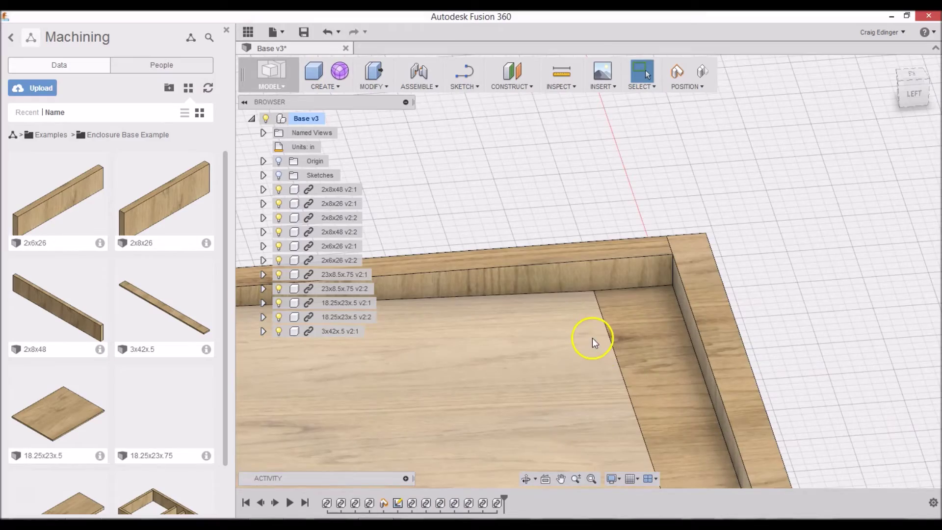
{"action": "middle_click_drag", "start_coordinate": [593, 341], "coordinate": [564, 384], "text": "shift"}
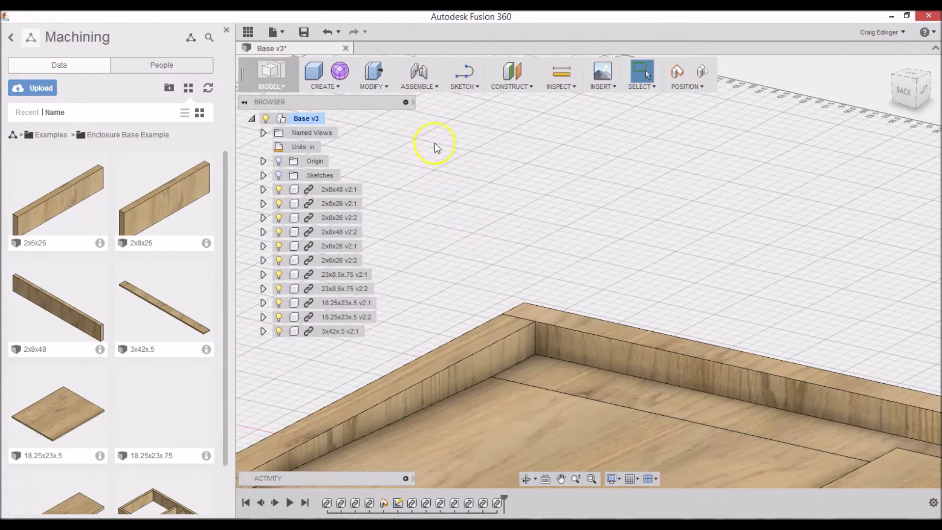
{"action": "left_click", "coordinate": [375, 87]}
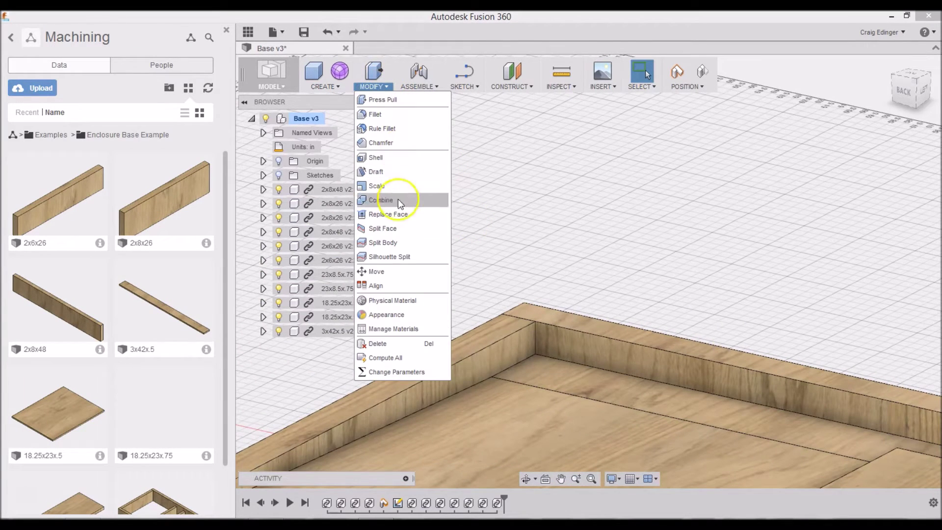
Step: Tilt the back-wall board -1 degree about the X axis with a component Move
{"action": "left_click", "coordinate": [375, 271]}
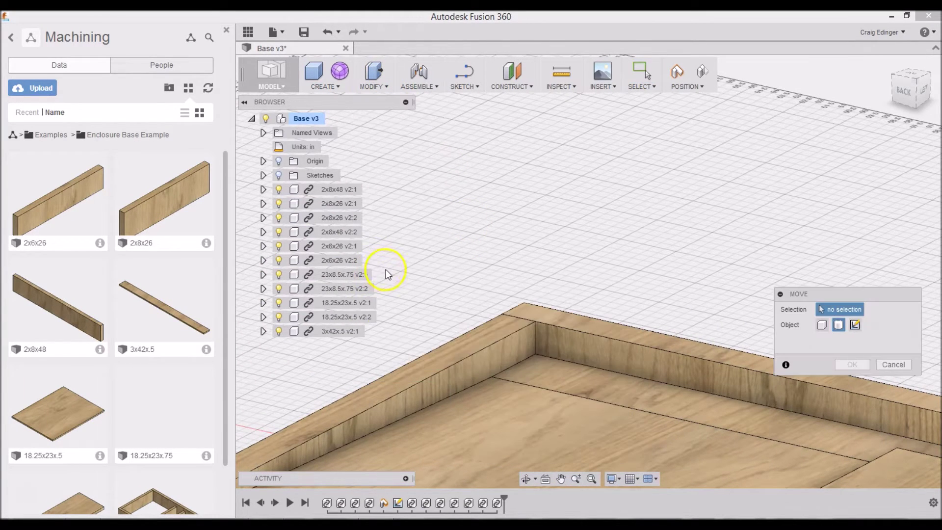
{"action": "left_click", "coordinate": [822, 324]}
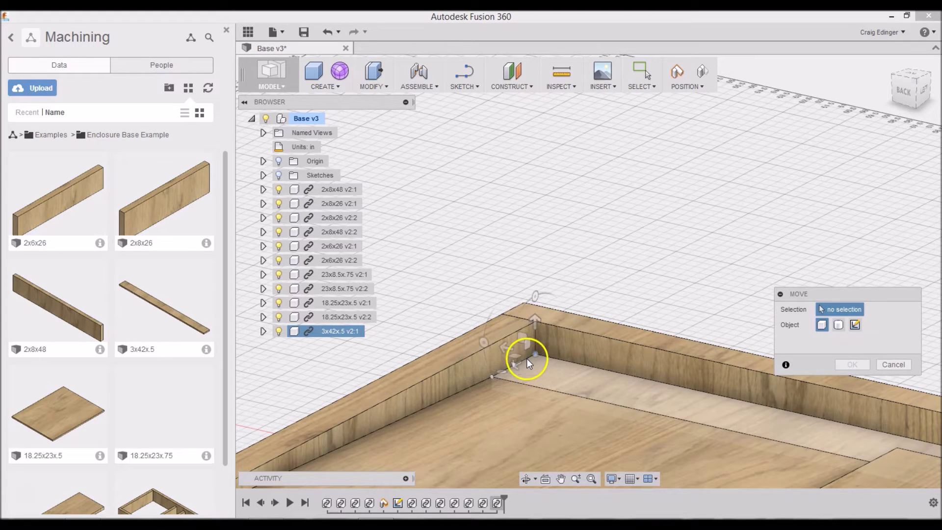
{"action": "left_click", "coordinate": [523, 361]}
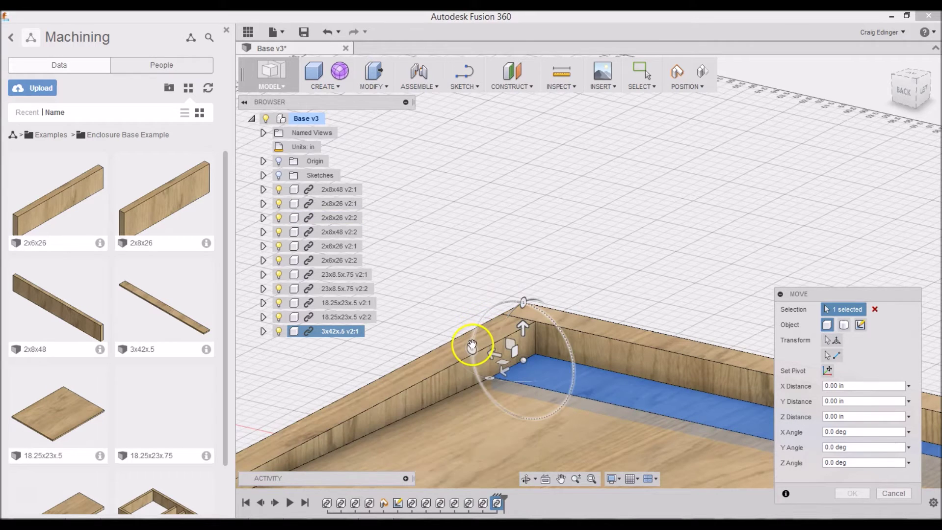
{"action": "mouse_move", "coordinate": [472, 349]}
{"action": "left_mouse_down"}
{"action": "mouse_move", "coordinate": [475, 328]}
{"action": "mouse_move", "coordinate": [473, 352]}
{"action": "mouse_move", "coordinate": [470, 344]}
{"action": "left_mouse_up"}
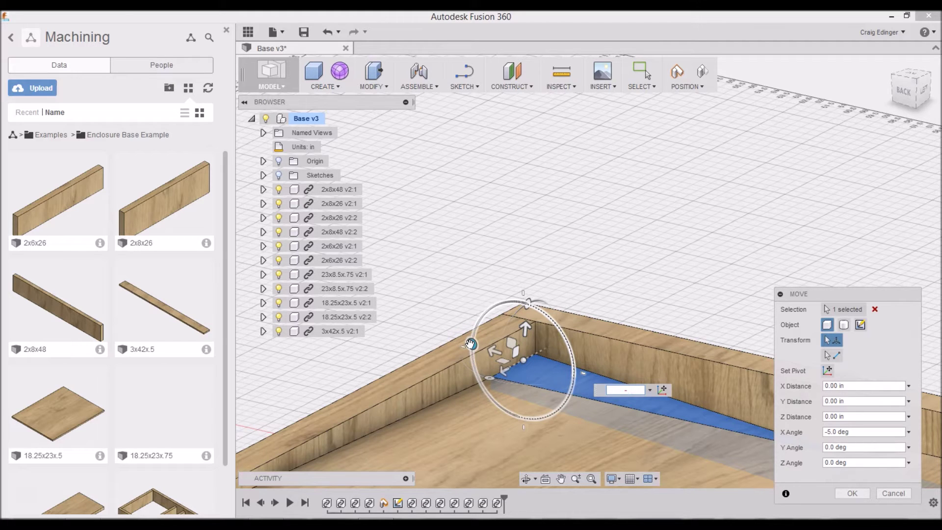
{"action": "key", "text": "Return"}
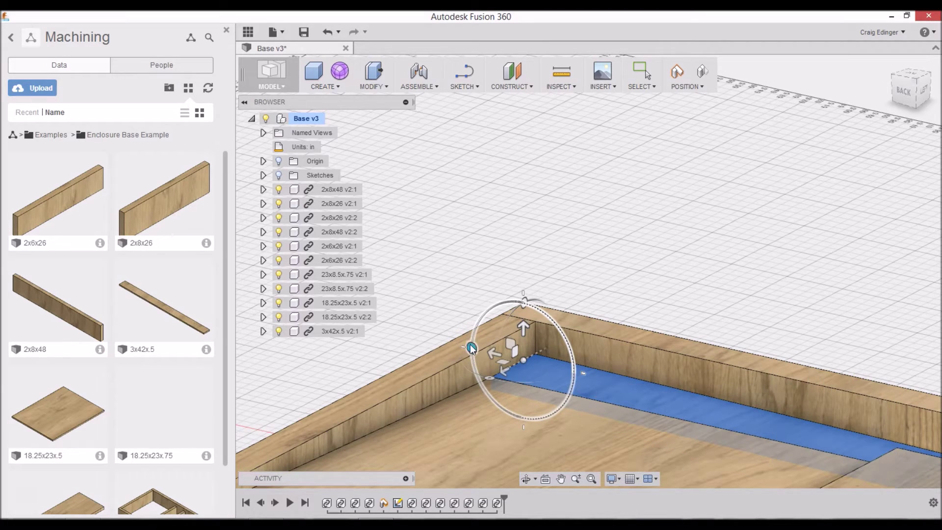
Step: Pan and orbit to inspect the rotated board along the enclosure wall and corner
{"action": "left_click", "coordinate": [776, 332]}
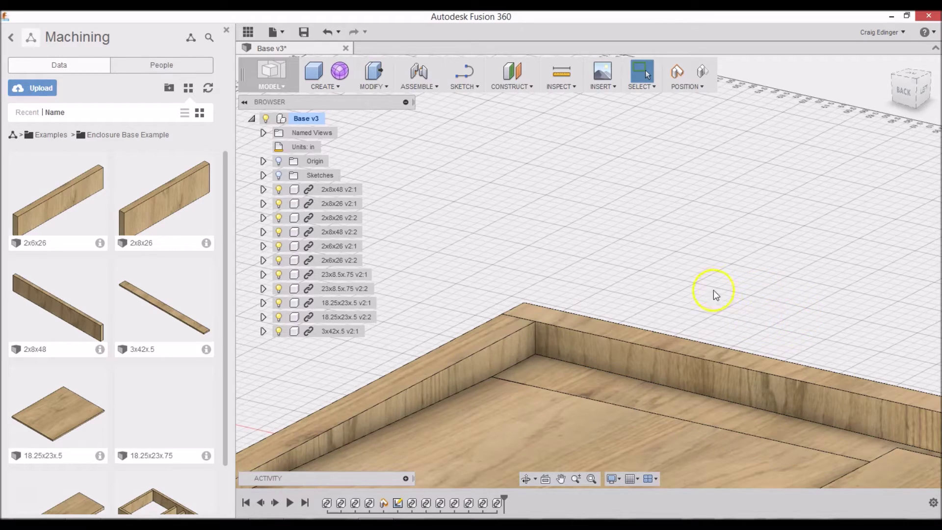
{"action": "middle_click_drag", "start_coordinate": [714, 290], "coordinate": [584, 216]}
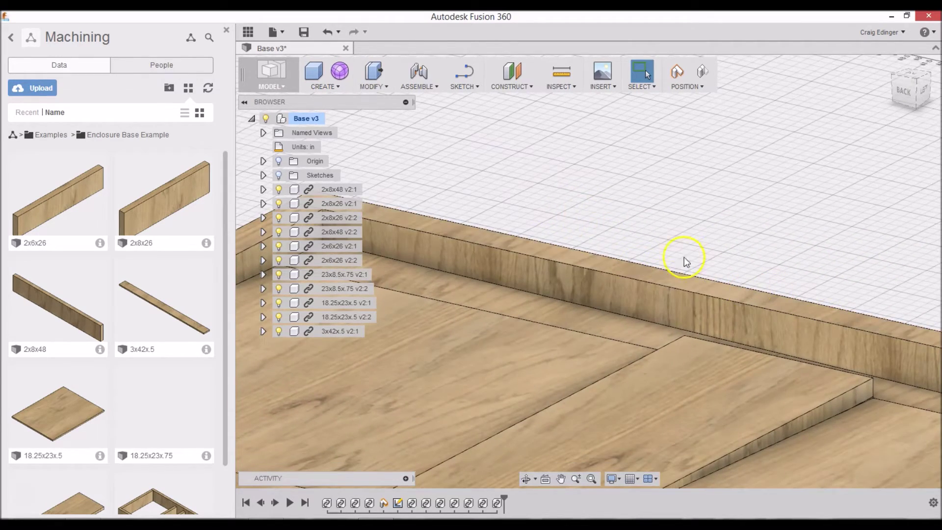
{"action": "middle_click_drag", "start_coordinate": [526, 246], "coordinate": [563, 254], "text": "shift"}
{"action": "middle_click_drag", "start_coordinate": [427, 235], "coordinate": [516, 194], "text": "shift"}
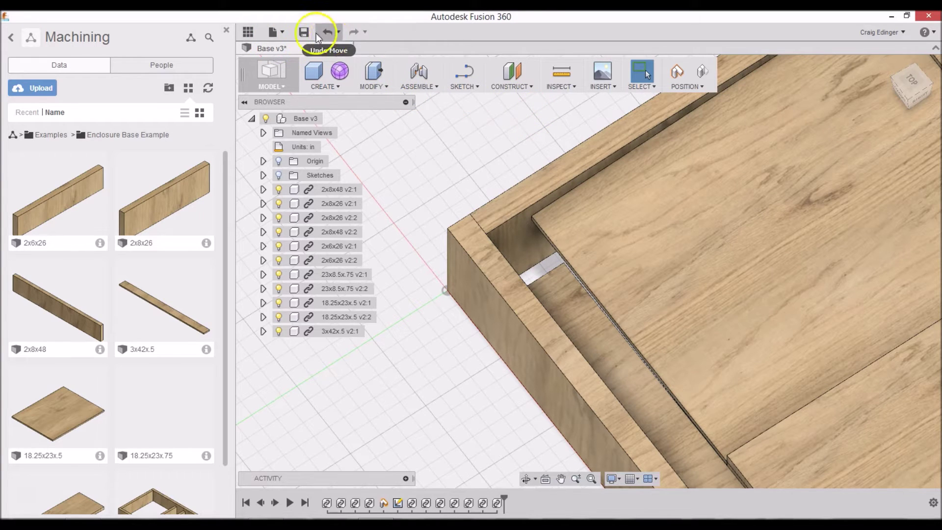
Step: Create a new empty design and save it as 3X3X.5 in Enclosure Base Example
{"action": "left_click", "coordinate": [276, 32]}
{"action": "left_click", "coordinate": [285, 49]}
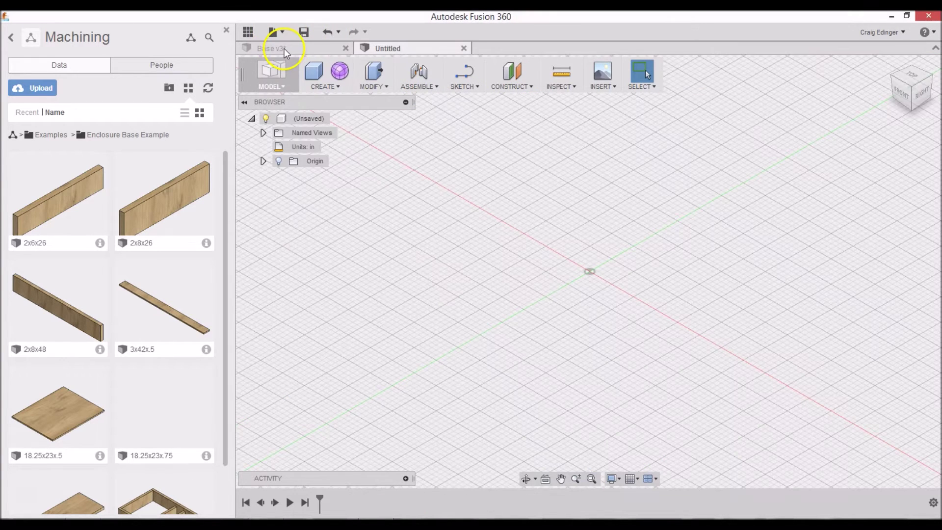
{"action": "left_click", "coordinate": [305, 32]}
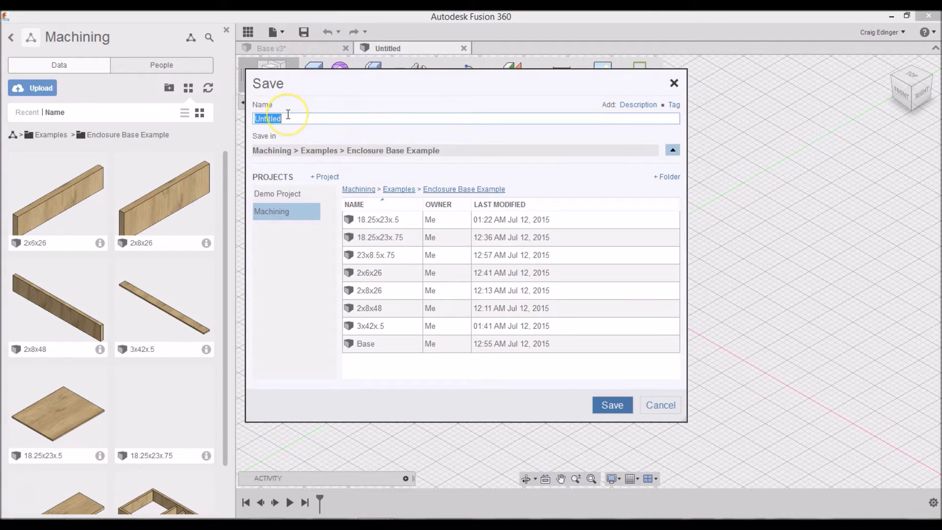
{"action": "type", "text": "3X3X.5"}
{"action": "key", "text": "Return"}
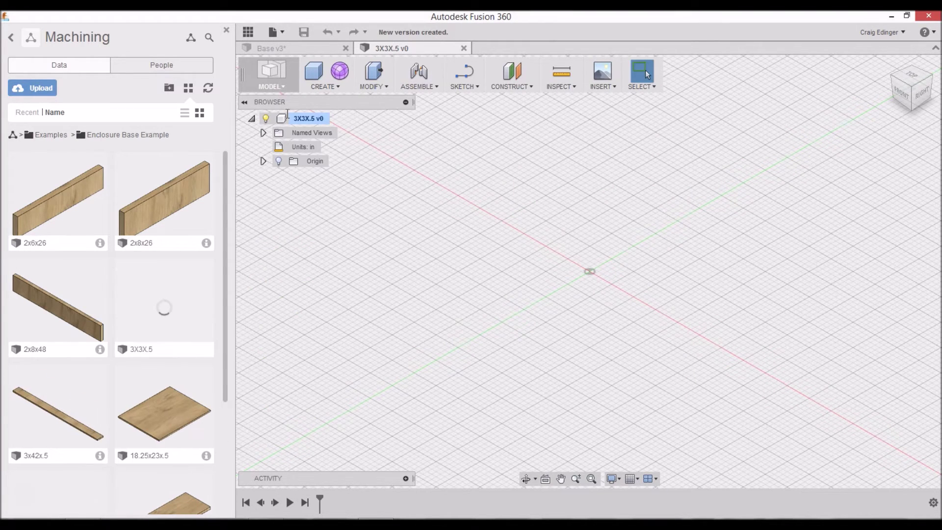
{"action": "left_click", "coordinate": [911, 76]}
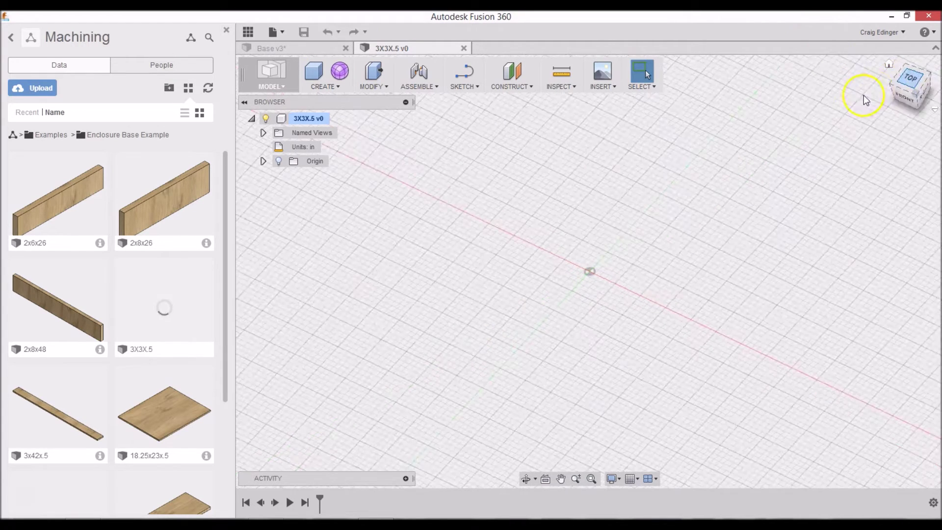
Step: Sketch a 3 x 3 inch two-point rectangle on the XY plane with a corner at the origin
{"action": "left_click", "coordinate": [462, 85]}
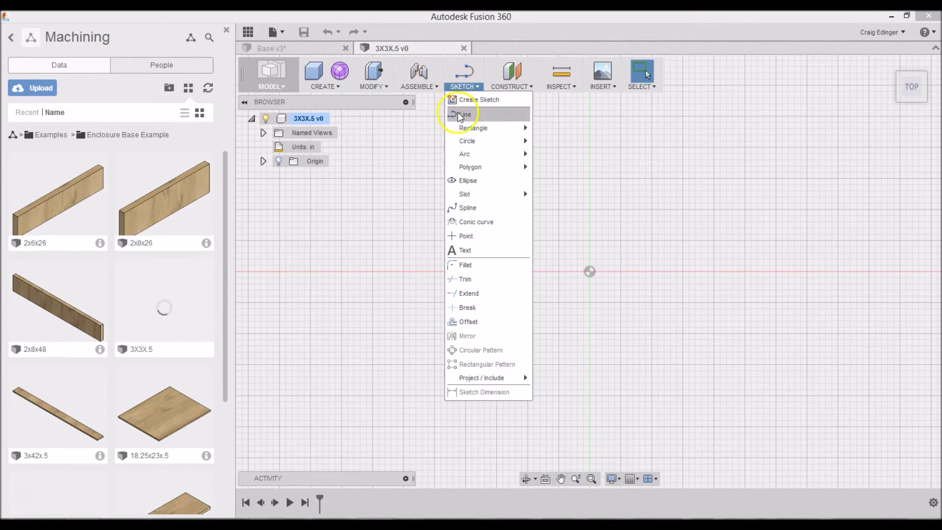
{"action": "mouse_move", "coordinate": [474, 127]}
{"action": "left_click", "coordinate": [536, 131]}
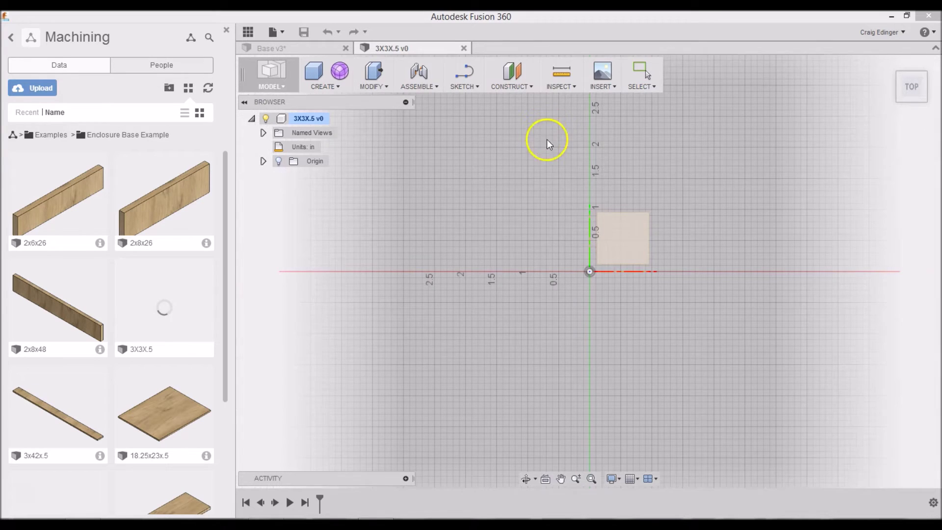
{"action": "left_click", "coordinate": [627, 235]}
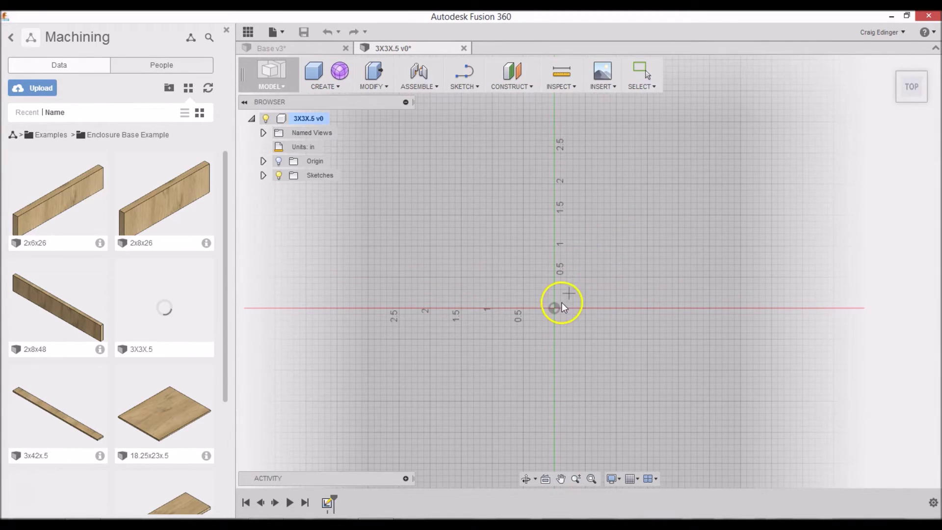
{"action": "left_click", "coordinate": [555, 304]}
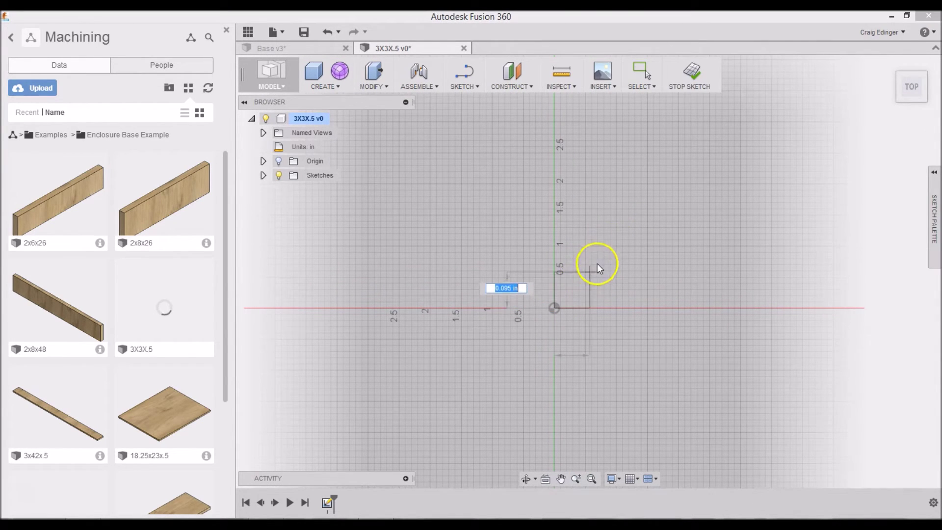
{"action": "type", "text": "3"}
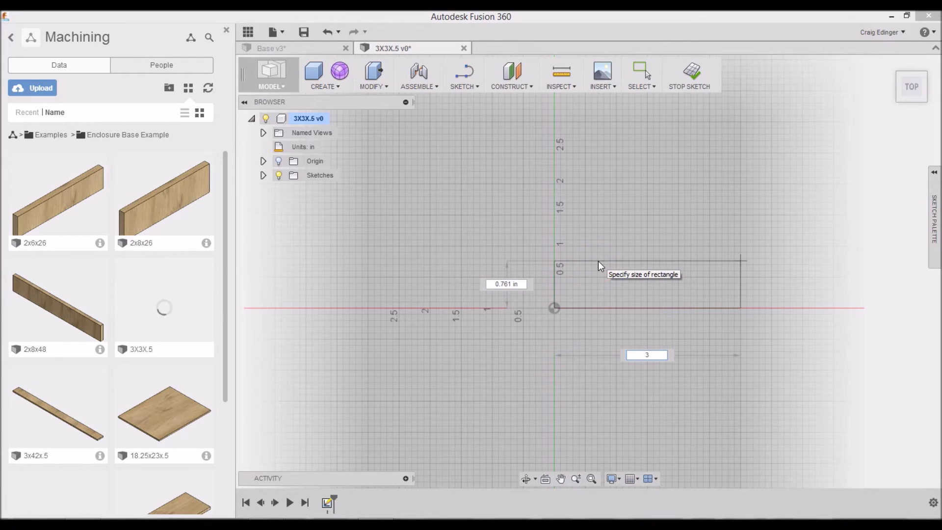
{"action": "key", "text": "Tab"}
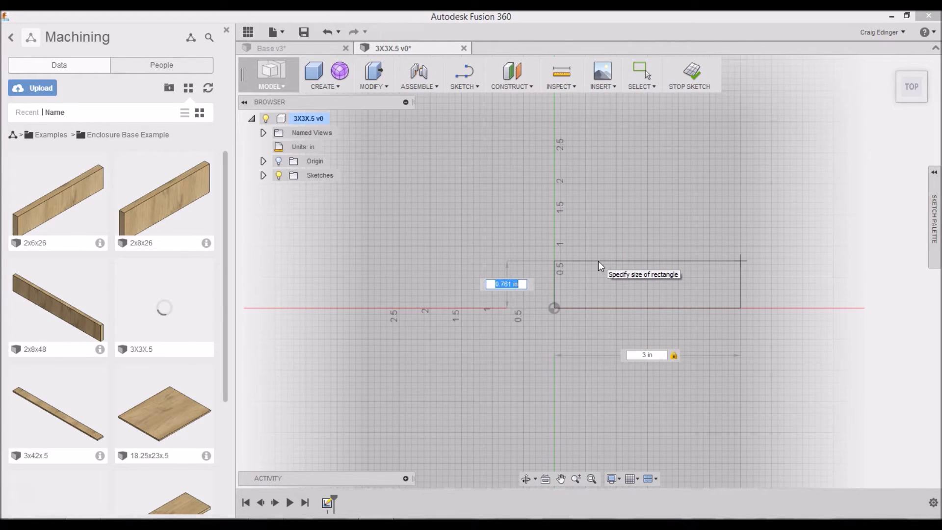
{"action": "type", "text": "3"}
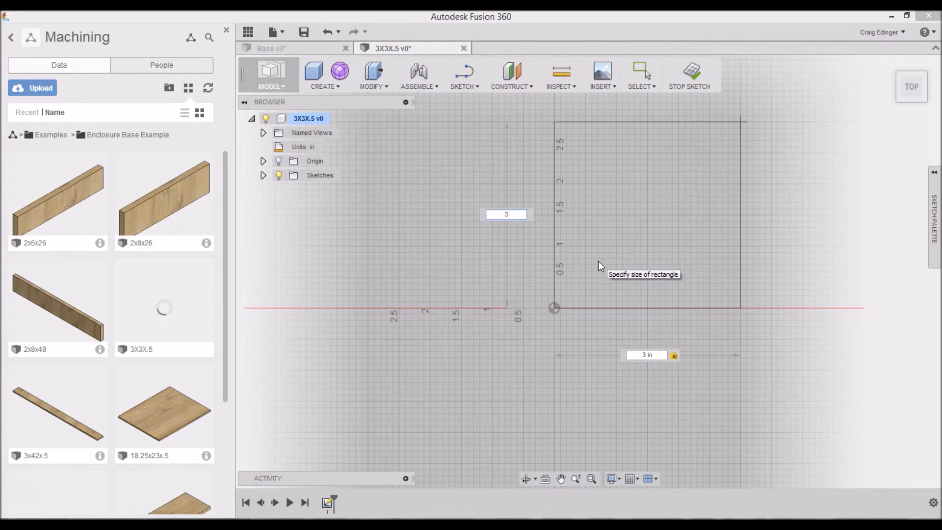
{"action": "key", "text": "Tab"}
{"action": "key", "text": "Return"}
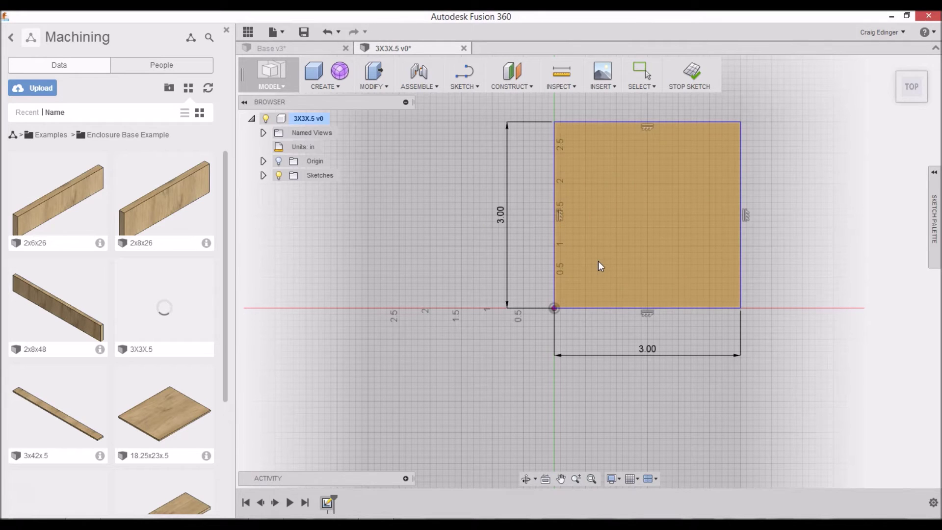
{"action": "key", "text": "Escape"}
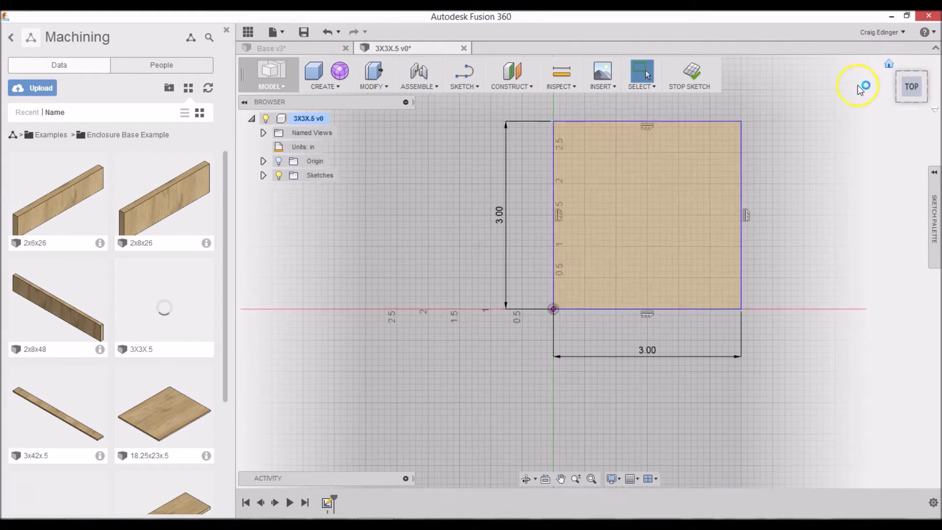
{"action": "right_click", "coordinate": [685, 201]}
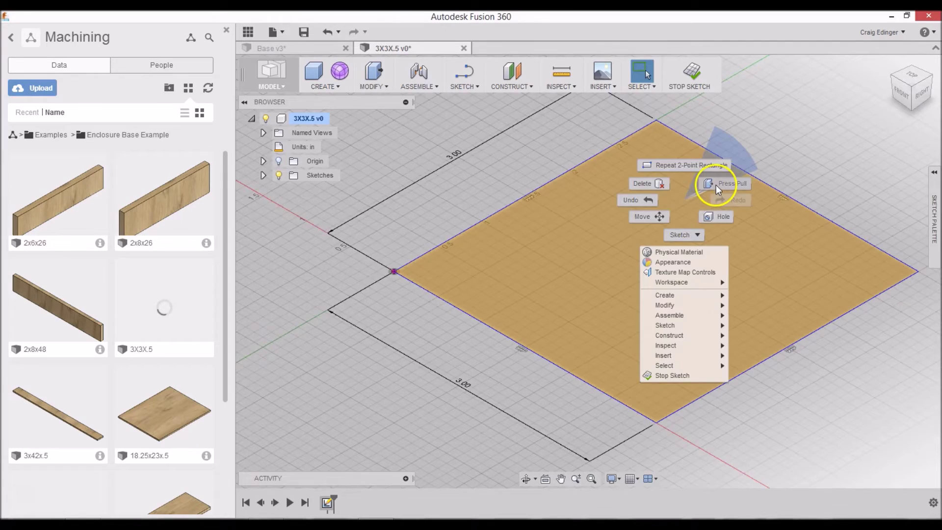
Step: Press Pull the square profile 0.5 in into a solid block
{"action": "left_click", "coordinate": [716, 184]}
{"action": "left_click", "coordinate": [659, 241]}
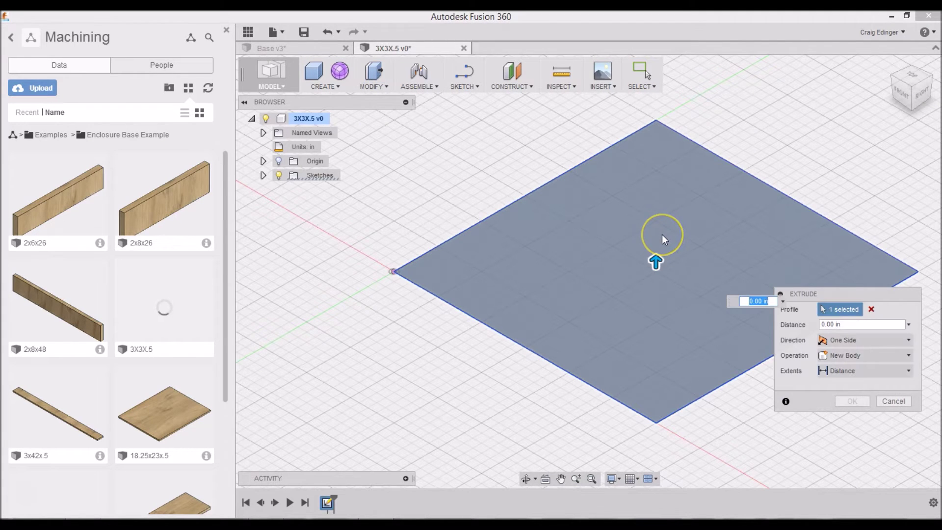
{"action": "type", "text": ".5"}
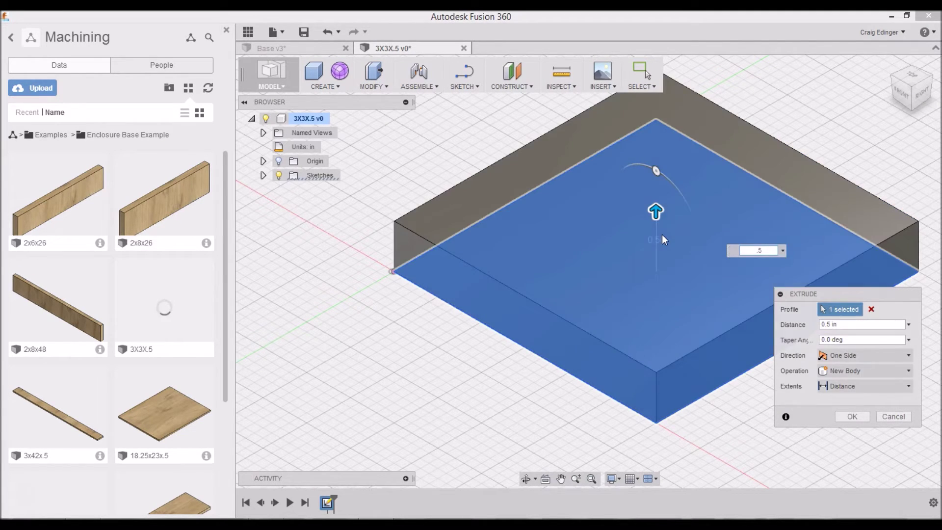
{"action": "key", "text": "Return"}
{"action": "left_click", "coordinate": [361, 85]}
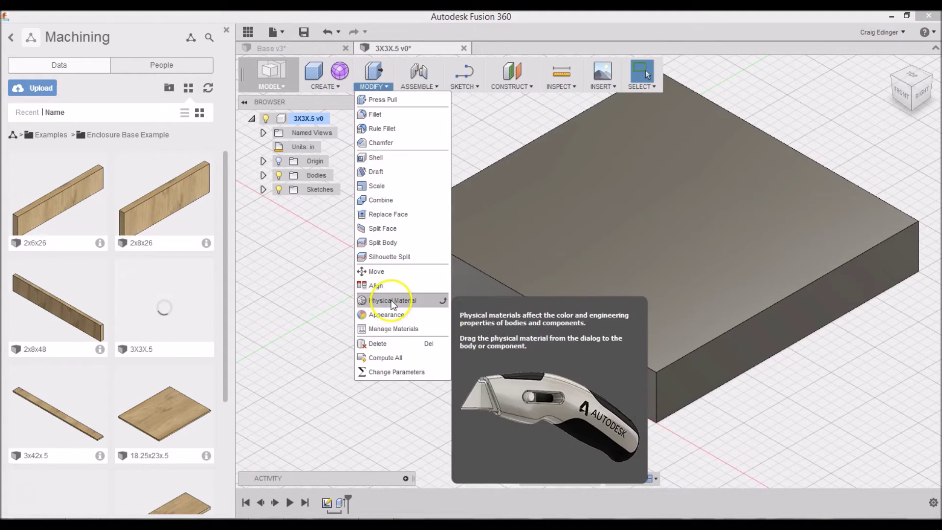
{"action": "left_click", "coordinate": [392, 301]}
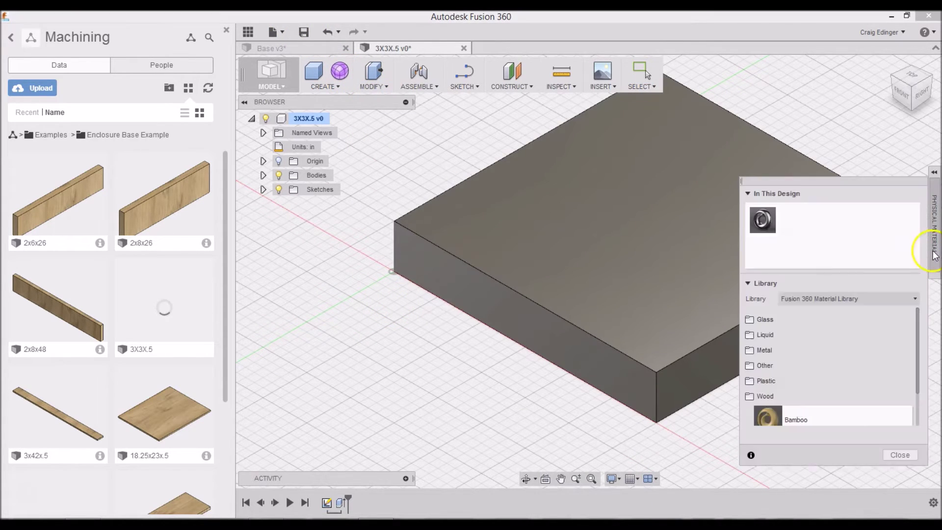
Step: Apply a wood physical material to the 3X3X.5 block
{"action": "scroll", "coordinate": [814, 369], "scroll_direction": "down", "scroll_amount": 1}
{"action": "left_click_drag", "start_coordinate": [793, 395], "coordinate": [664, 304]}
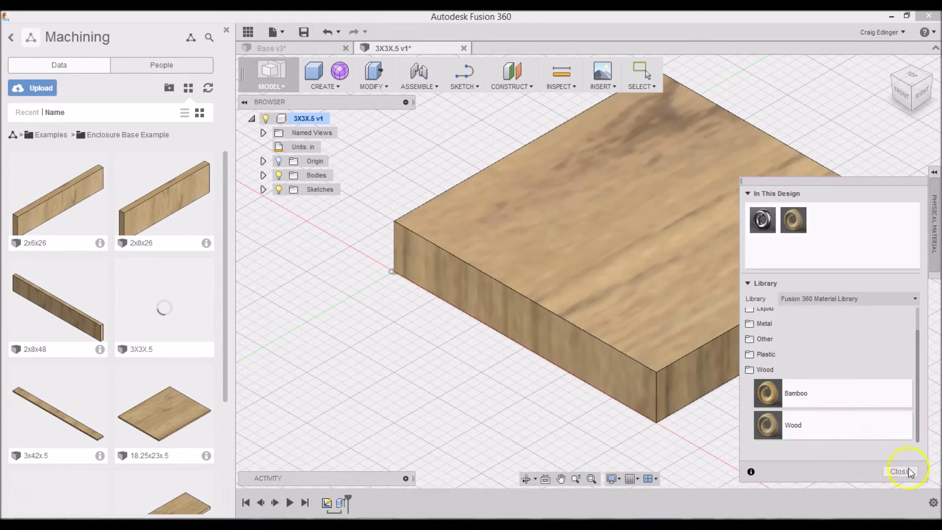
{"action": "left_click", "coordinate": [902, 472]}
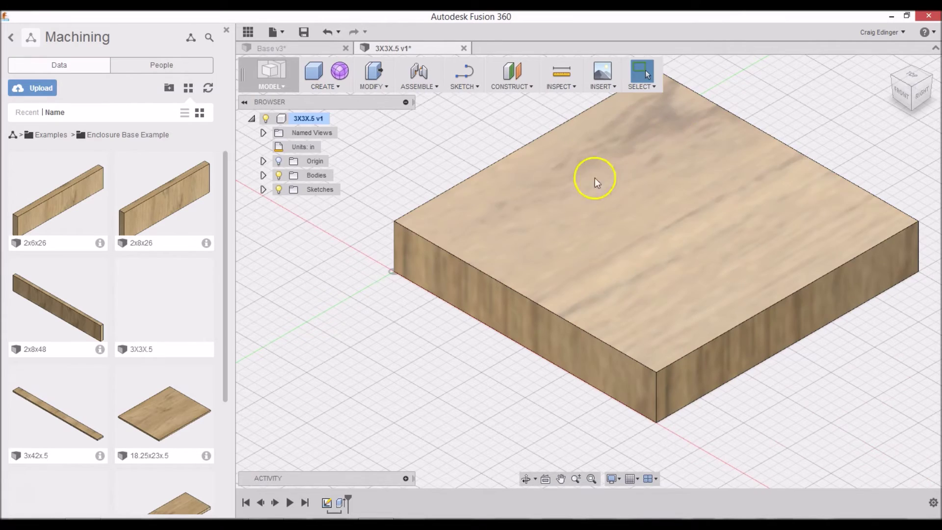
{"action": "scroll", "coordinate": [452, 178], "scroll_direction": "down", "scroll_amount": 5}
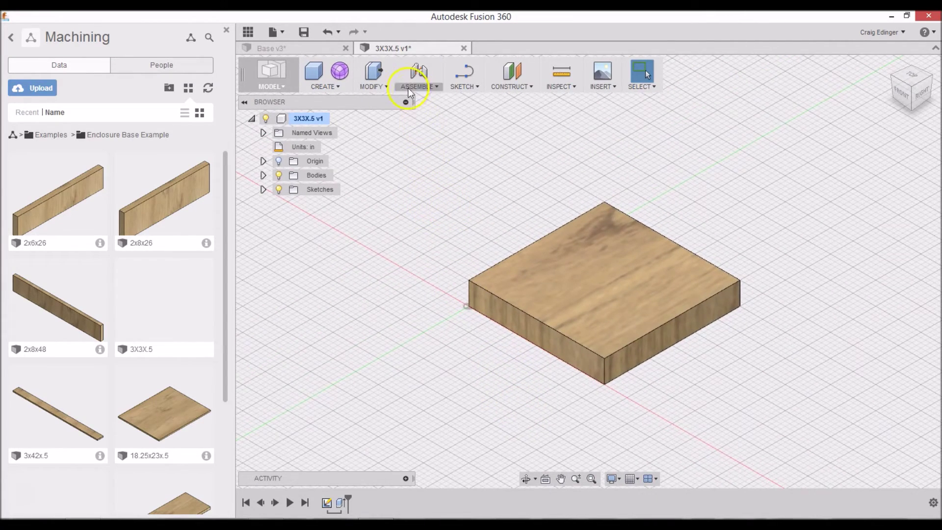
Step: Save the block as a new version and close the 3X3X.5 design
{"action": "left_click", "coordinate": [304, 32]}
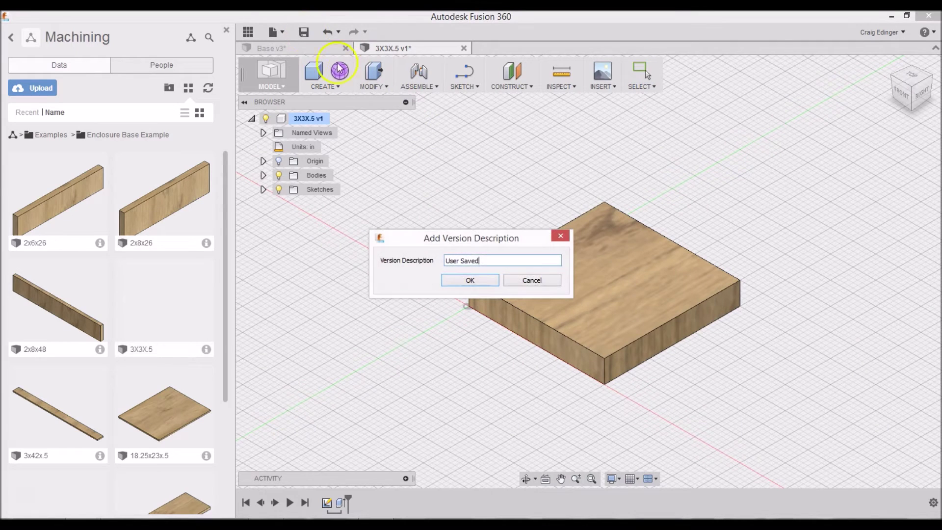
{"action": "left_click", "coordinate": [467, 280]}
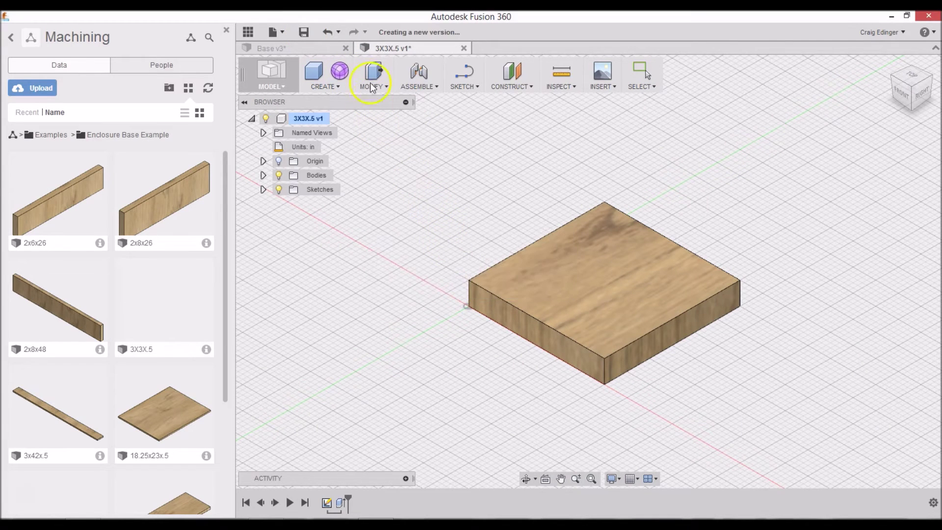
{"action": "left_click", "coordinate": [464, 48]}
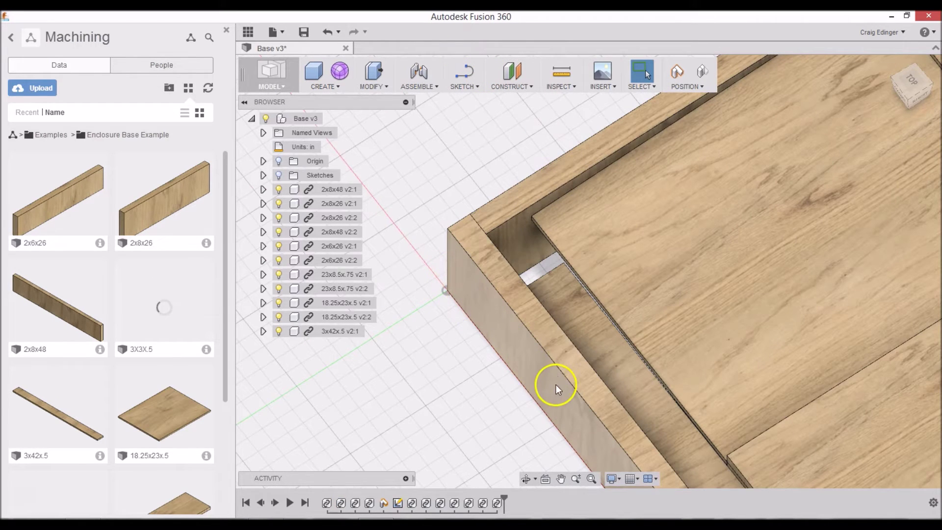
Step: Insert the 3X3X.5 component from the Data Panel into the Base v3 assembly near the corner
{"action": "middle_click_drag", "start_coordinate": [555, 384], "coordinate": [553, 333], "text": "shift"}
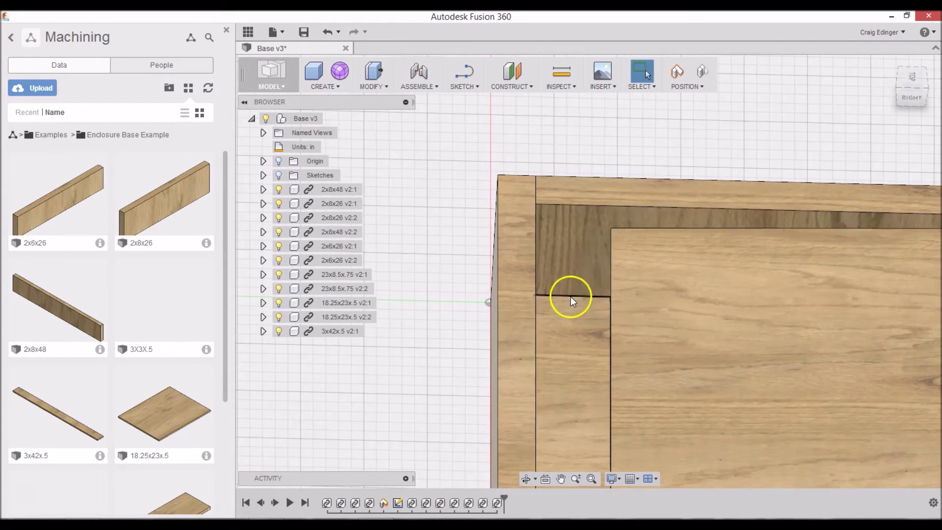
{"action": "scroll", "coordinate": [567, 310], "scroll_direction": "up", "scroll_amount": 2}
{"action": "middle_click_drag", "start_coordinate": [608, 363], "coordinate": [661, 374], "text": "shift"}
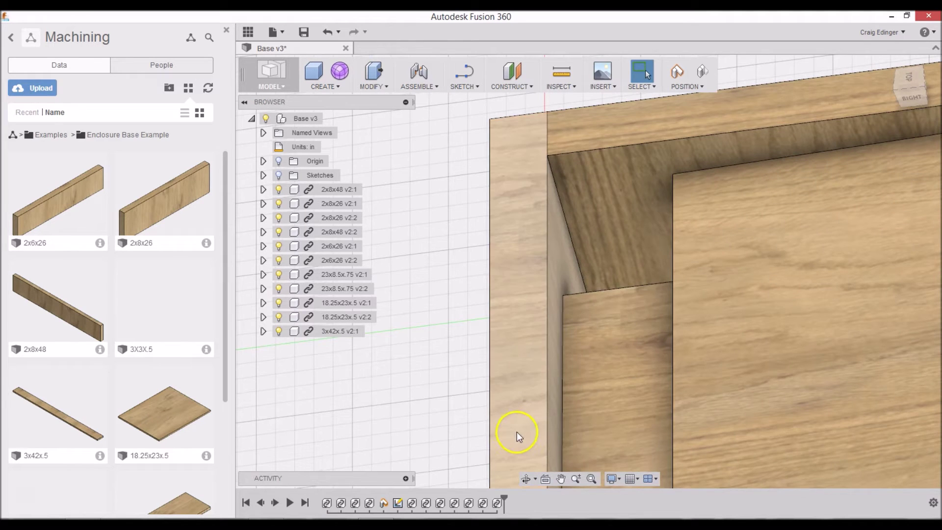
{"action": "middle_click_drag", "start_coordinate": [505, 427], "coordinate": [505, 406], "text": "shift"}
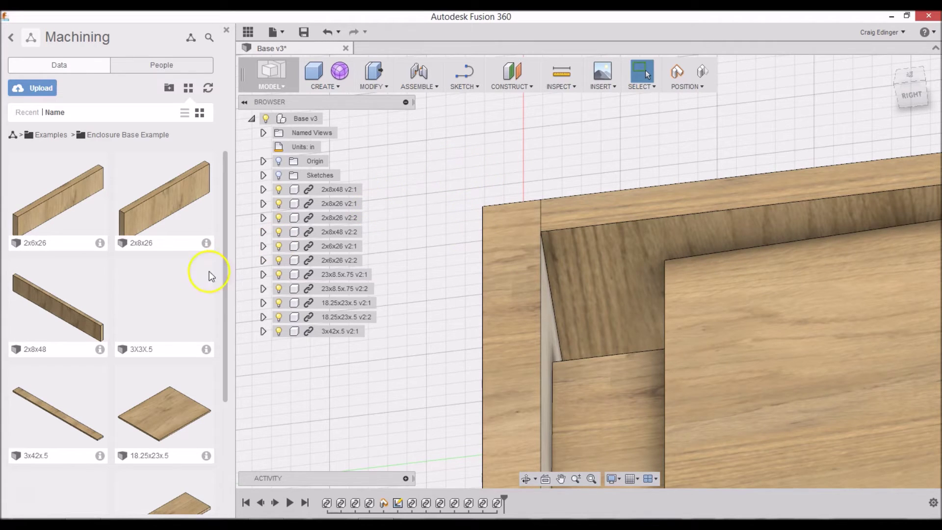
{"action": "left_click_drag", "start_coordinate": [149, 305], "coordinate": [536, 263]}
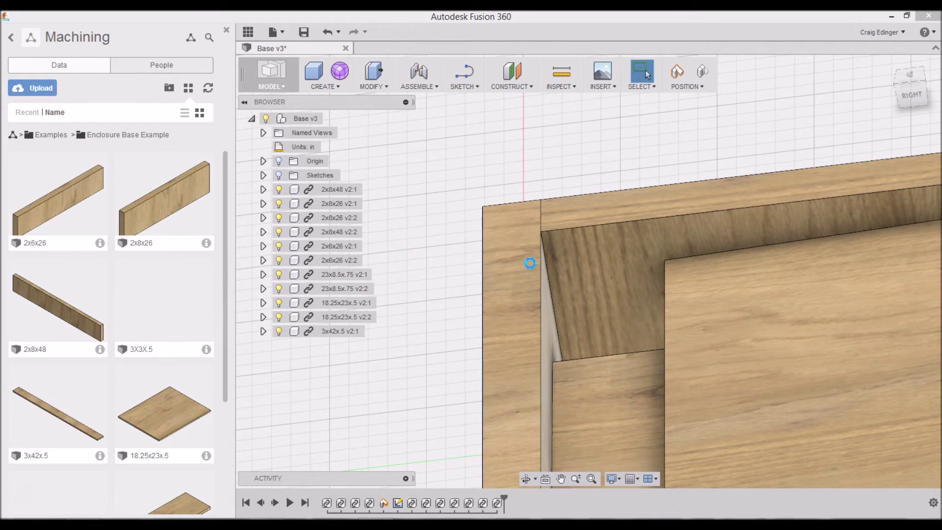
{"action": "left_click_drag", "start_coordinate": [530, 263], "coordinate": [531, 264]}
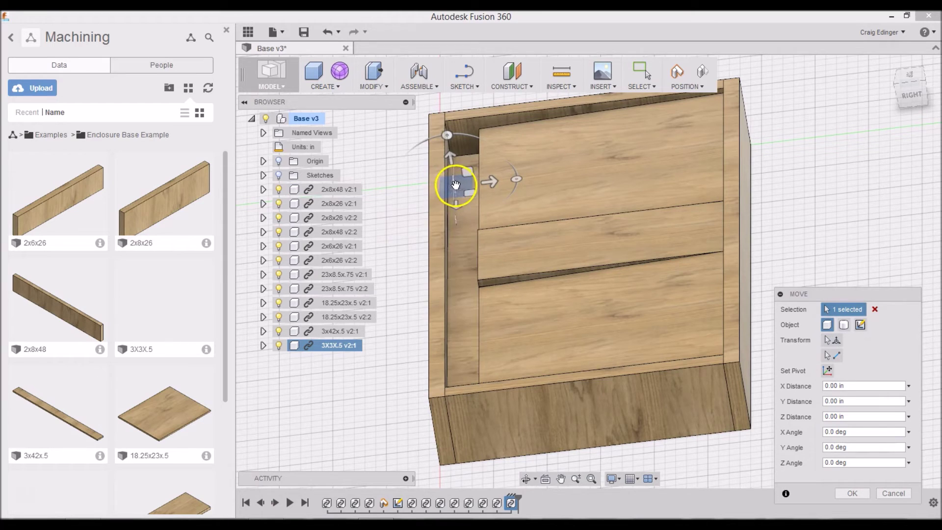
Step: Move the 3X3X.5 block just outside the enclosure's top-left corner and bring it into view
{"action": "left_click_drag", "start_coordinate": [455, 184], "coordinate": [387, 143]}
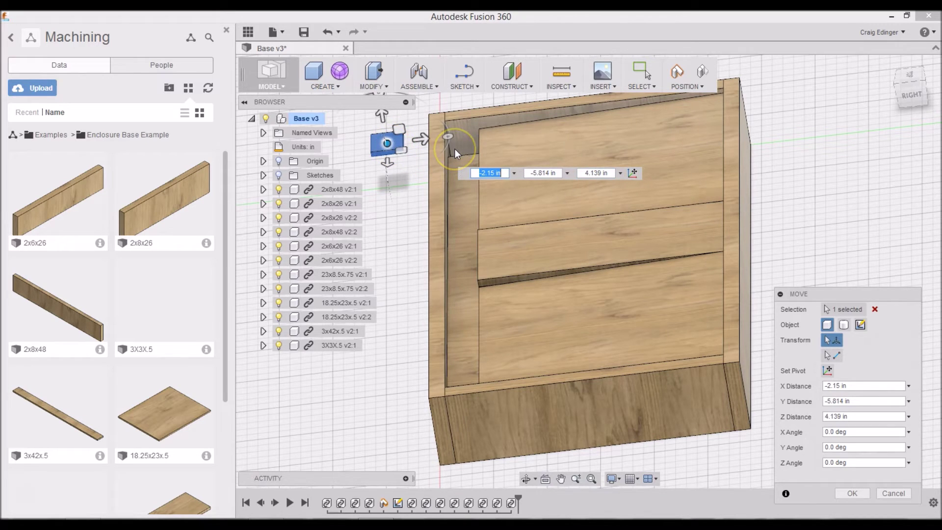
{"action": "key", "text": "Return"}
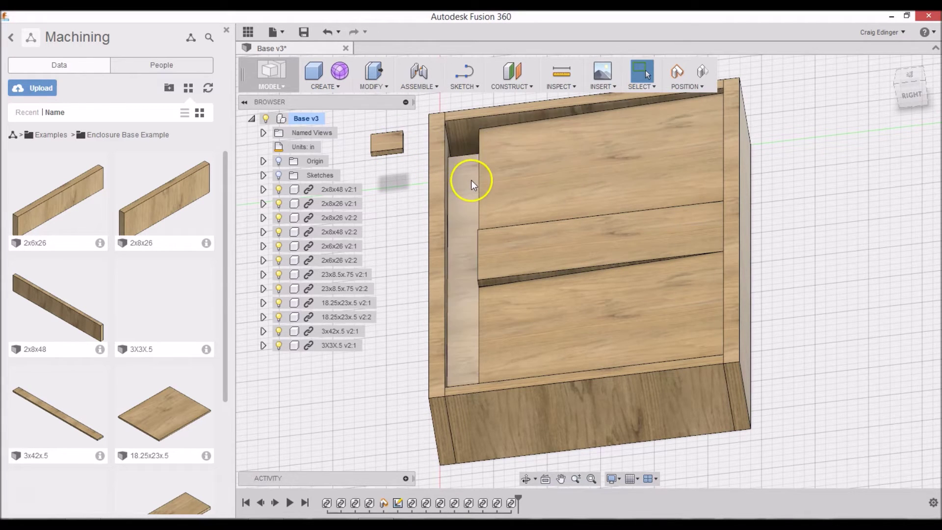
{"action": "middle_click_drag", "start_coordinate": [471, 179], "coordinate": [459, 277]}
{"action": "scroll", "coordinate": [458, 277], "scroll_direction": "up", "scroll_amount": 5}
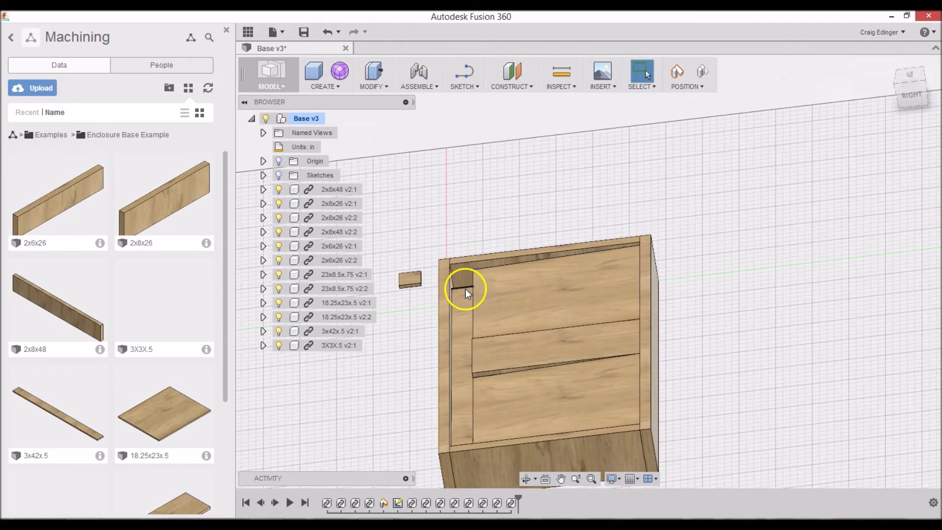
{"action": "middle_click_drag", "start_coordinate": [446, 299], "coordinate": [584, 300]}
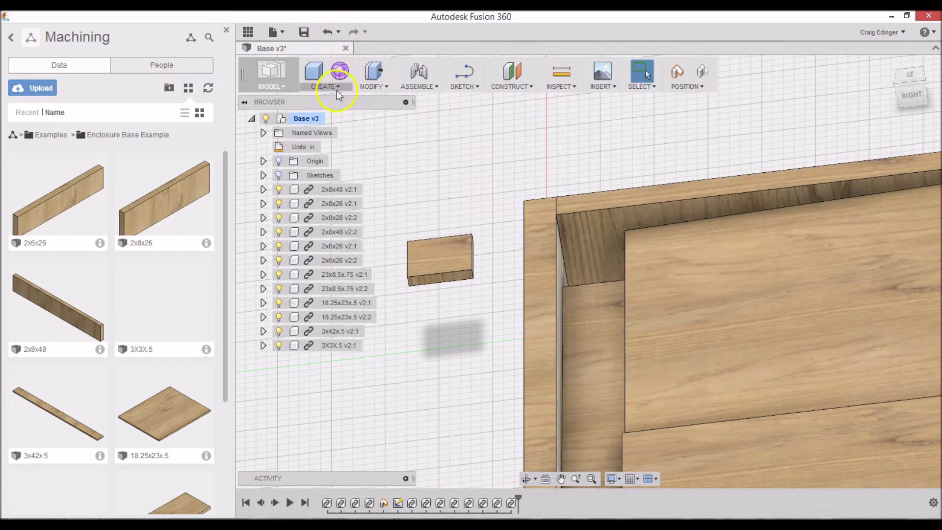
{"action": "left_click", "coordinate": [375, 87]}
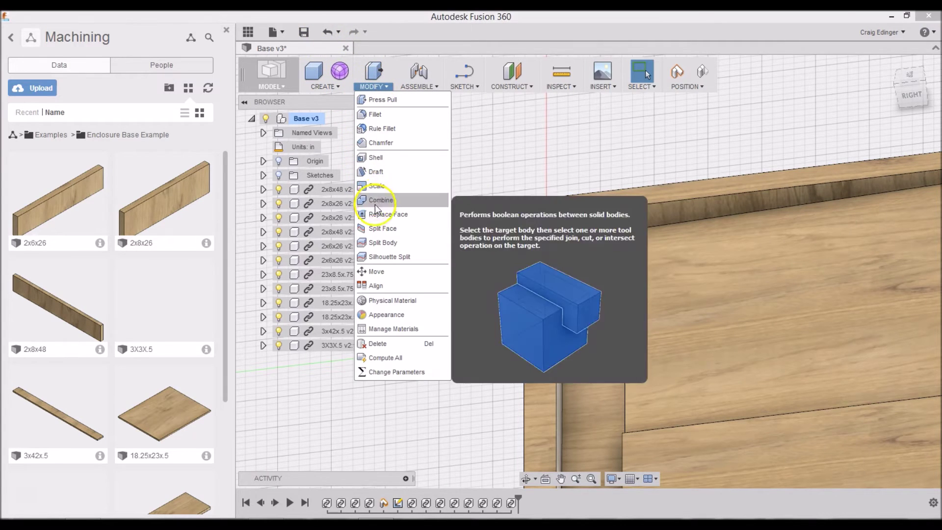
Step: Align the 3X3X.5 block's corner point to the Base v3 enclosure's inner corner
{"action": "left_click", "coordinate": [378, 287]}
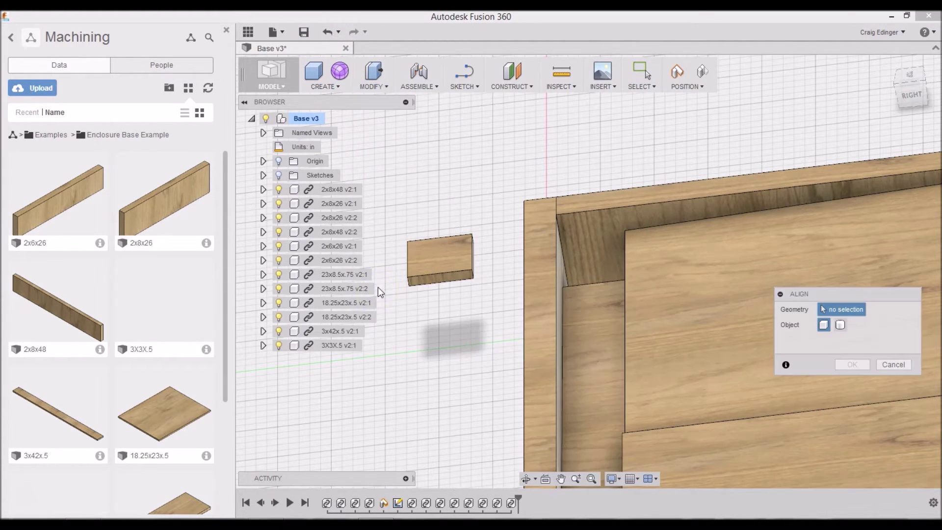
{"action": "left_click", "coordinate": [408, 276]}
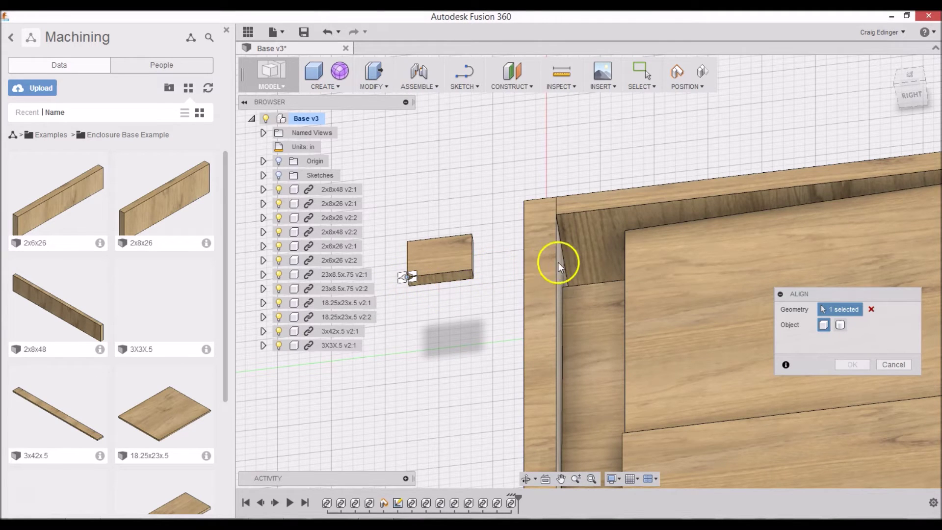
{"action": "left_click", "coordinate": [562, 289]}
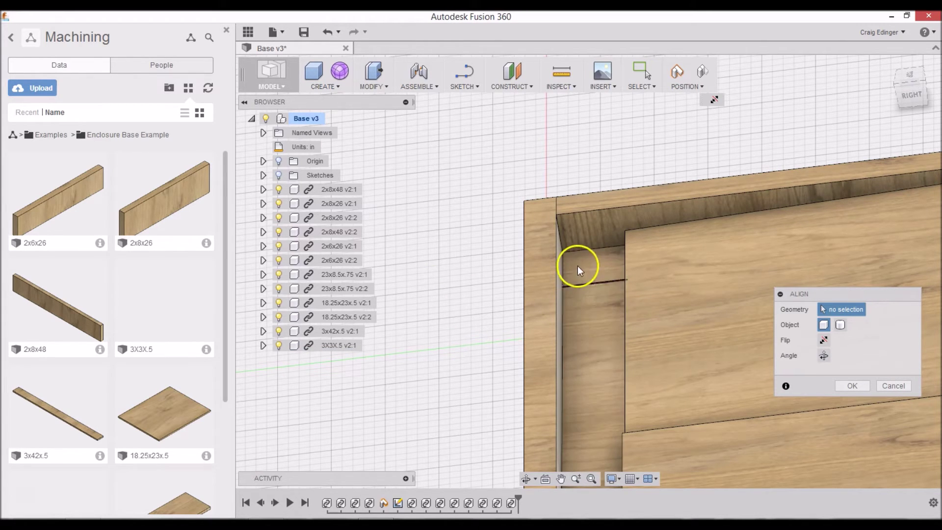
{"action": "left_click", "coordinate": [851, 385]}
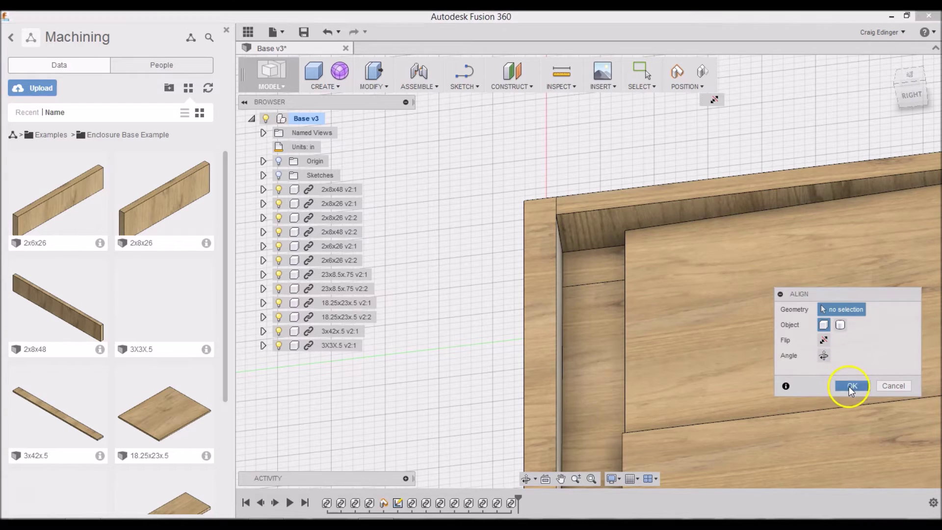
{"action": "scroll", "coordinate": [684, 333], "scroll_direction": "down", "scroll_amount": 3}
{"action": "scroll", "coordinate": [684, 335], "scroll_direction": "down", "scroll_amount": 2}
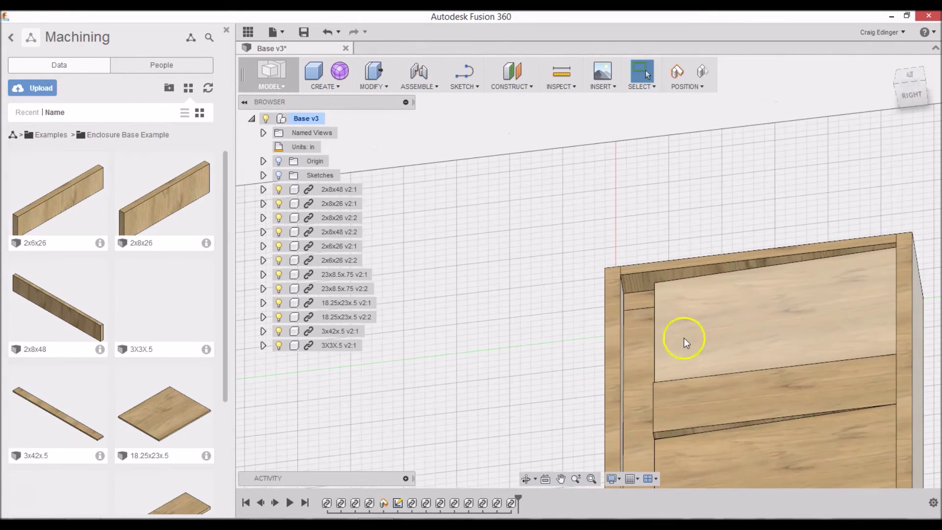
{"action": "scroll", "coordinate": [737, 379], "scroll_direction": "down", "scroll_amount": 2}
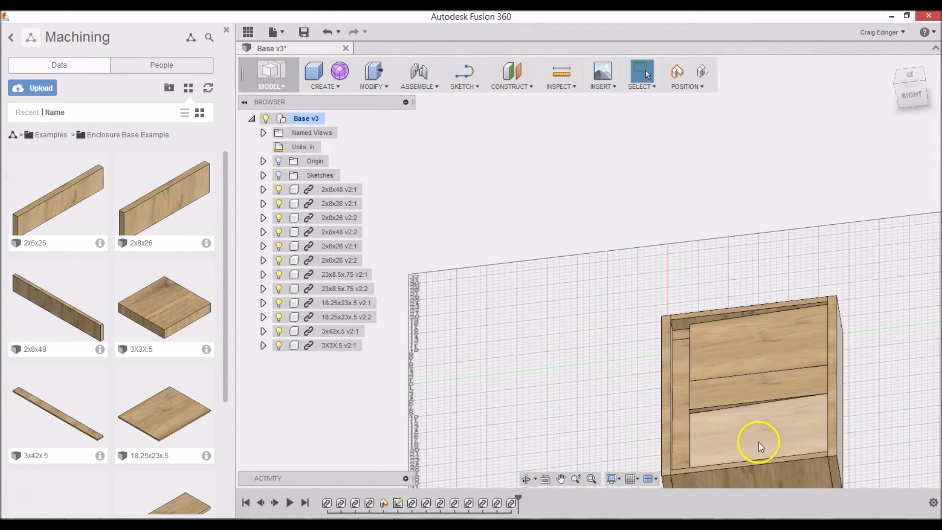
{"action": "middle_click_drag", "start_coordinate": [762, 440], "coordinate": [800, 395], "text": "shift"}
{"action": "middle_click_drag", "start_coordinate": [543, 445], "coordinate": [500, 447], "text": "shift"}
{"action": "scroll", "coordinate": [646, 361], "scroll_direction": "up", "scroll_amount": 5}
{"action": "scroll", "coordinate": [643, 375], "scroll_direction": "up", "scroll_amount": 6}
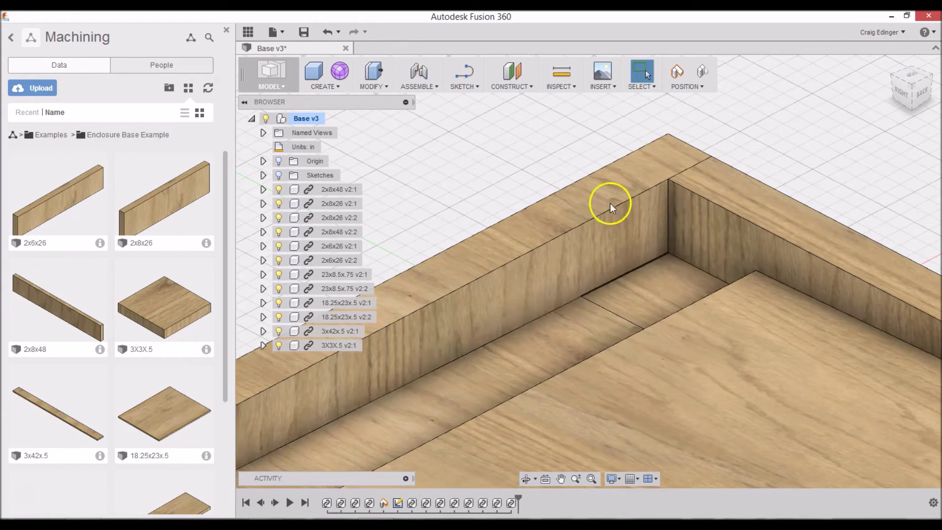
{"action": "left_click", "coordinate": [371, 87]}
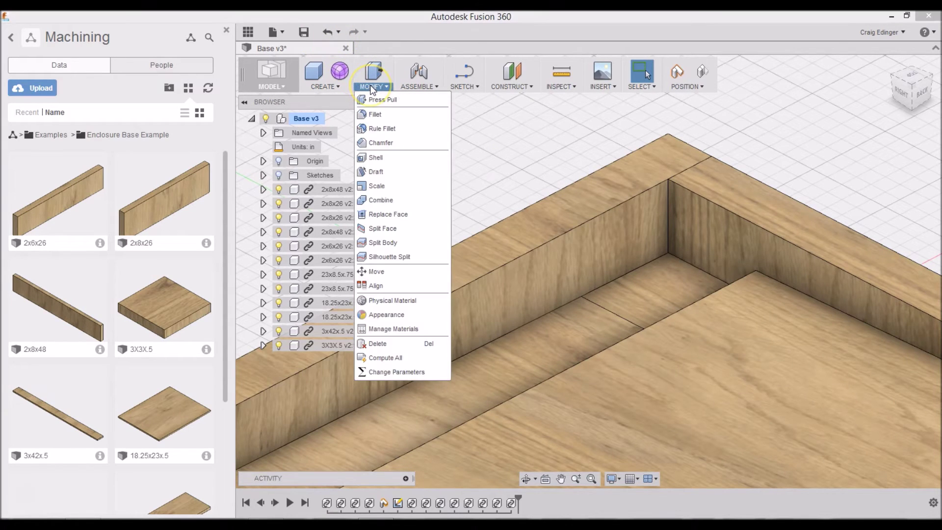
{"action": "left_click", "coordinate": [376, 272]}
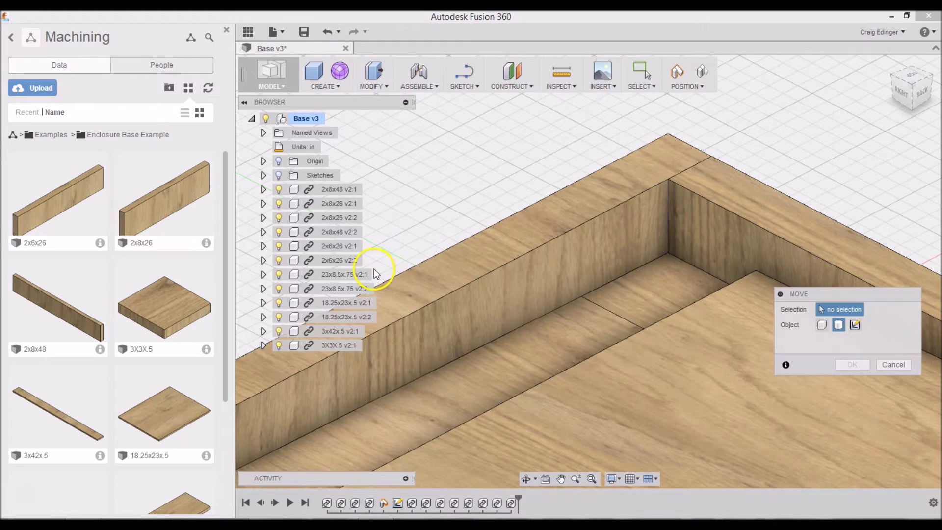
{"action": "left_click", "coordinate": [823, 326]}
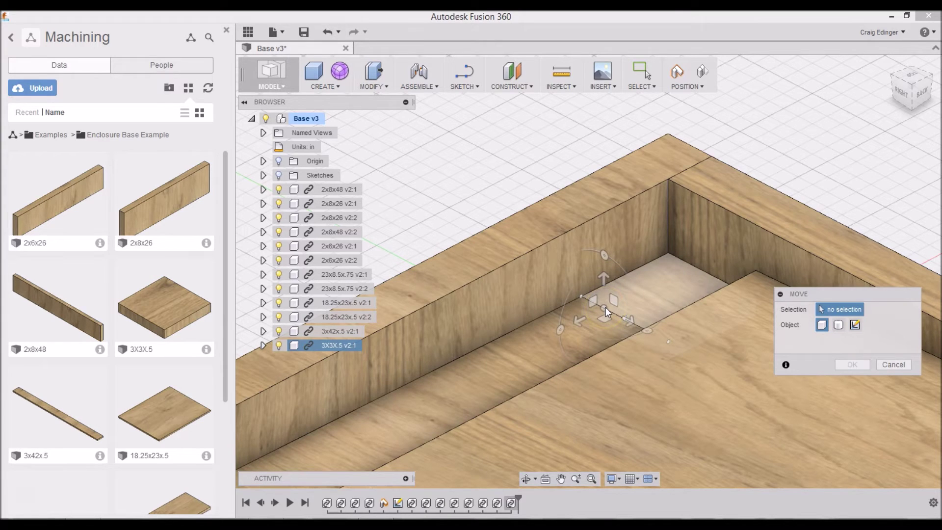
{"action": "left_click", "coordinate": [606, 308]}
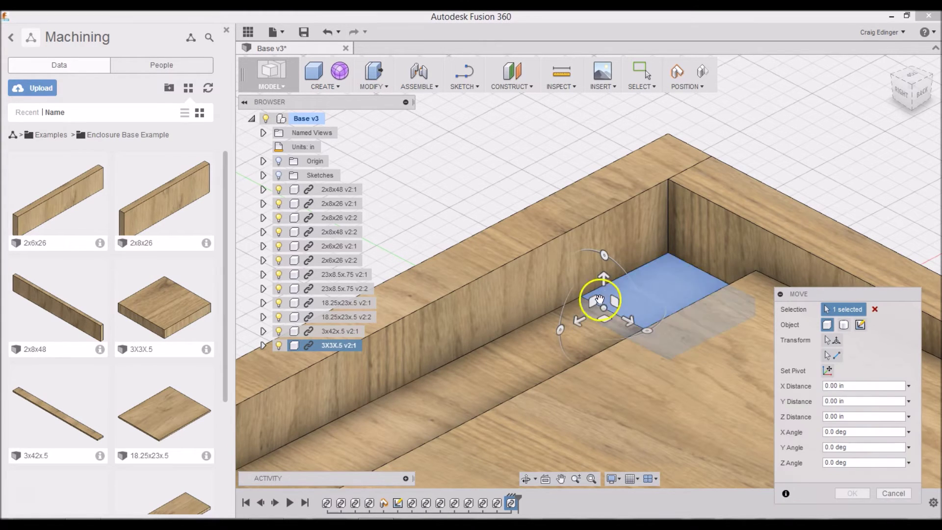
{"action": "left_click_drag", "start_coordinate": [558, 325], "coordinate": [561, 338]}
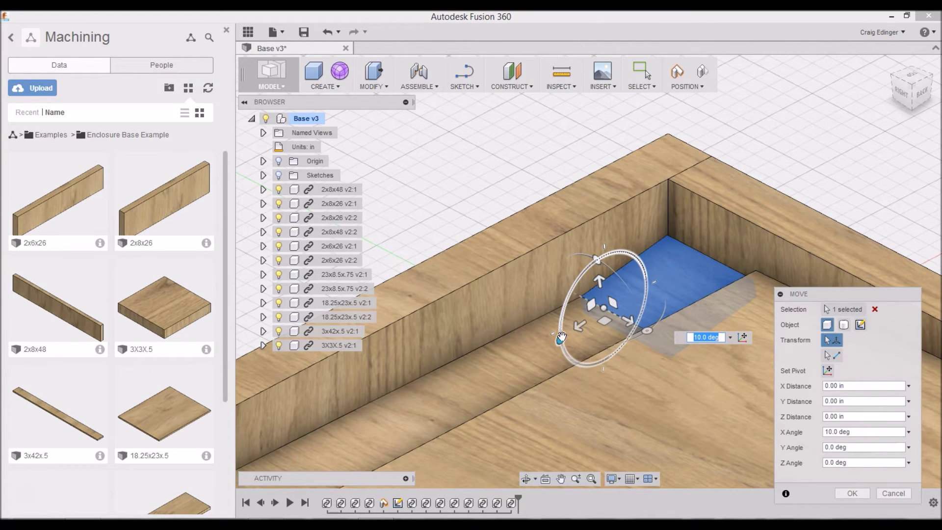
{"action": "type", "text": "1"}
{"action": "key", "text": "Return"}
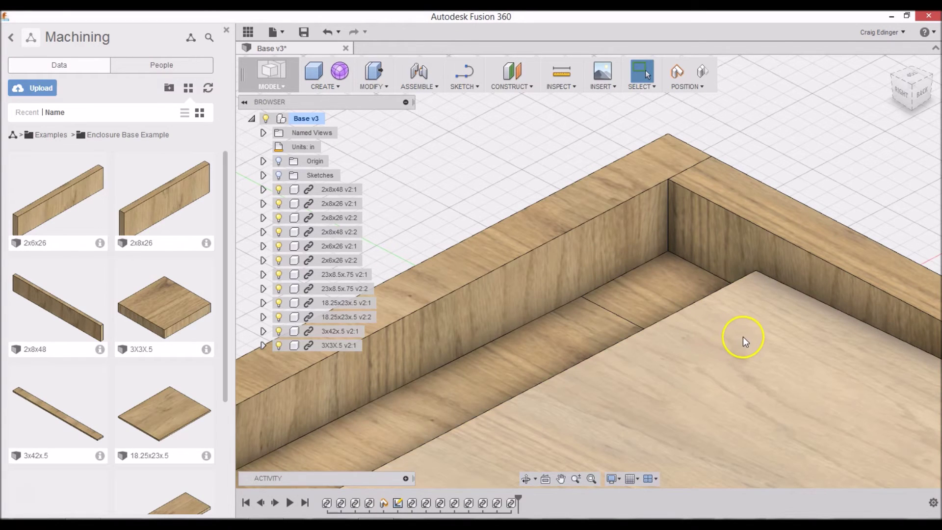
{"action": "middle_click_drag", "start_coordinate": [743, 336], "coordinate": [764, 337], "text": "shift"}
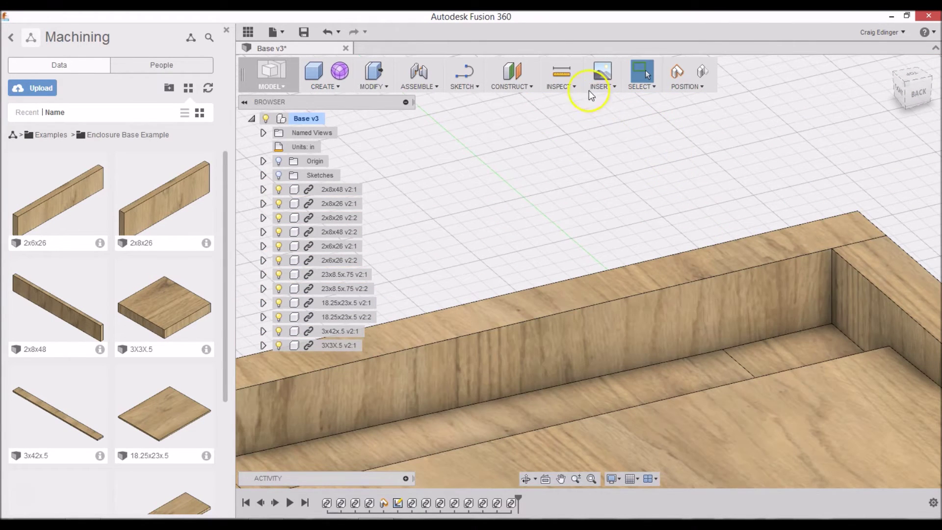
{"action": "left_click", "coordinate": [558, 72]}
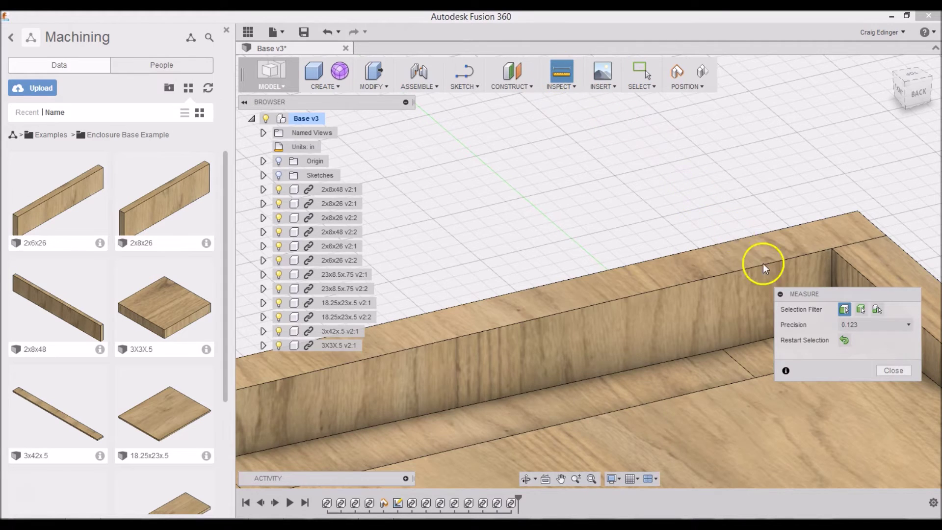
{"action": "left_click_drag", "start_coordinate": [838, 293], "coordinate": [567, 354]}
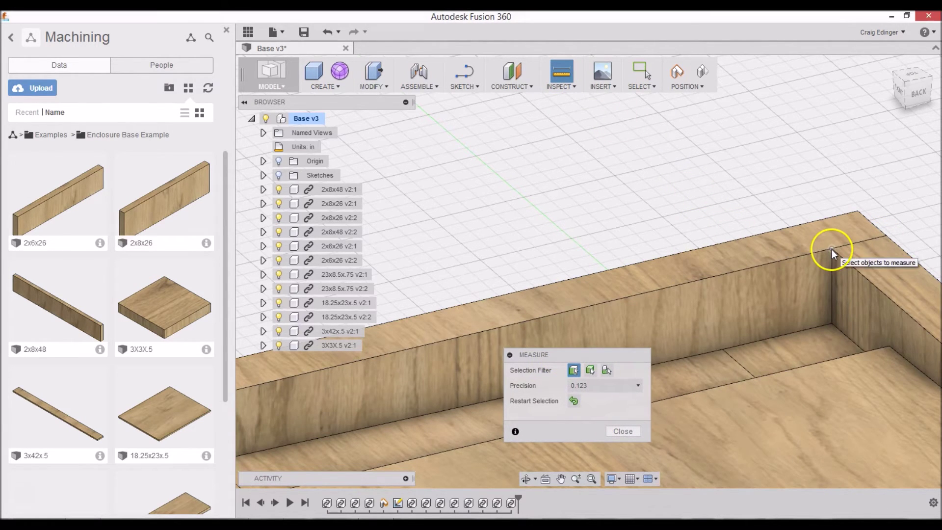
{"action": "left_click", "coordinate": [832, 249]}
{"action": "left_click", "coordinate": [832, 324]}
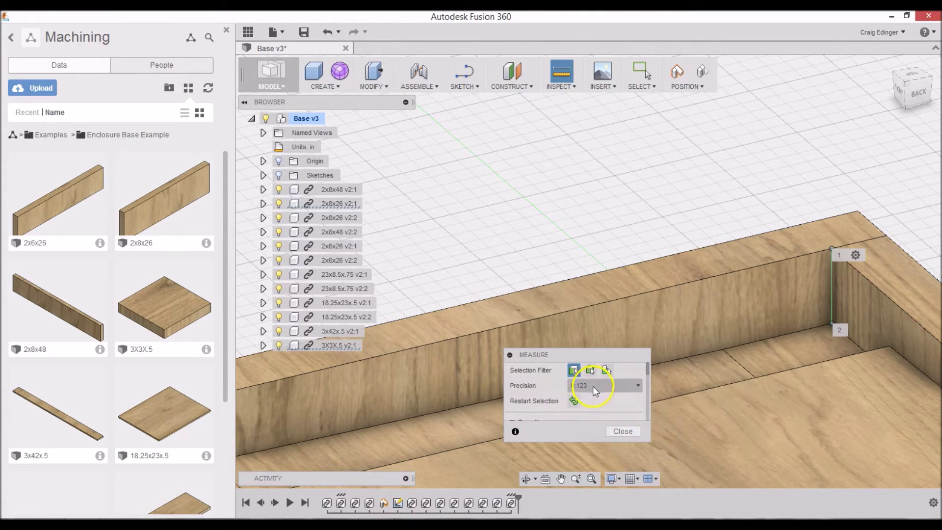
{"action": "left_click", "coordinate": [629, 434]}
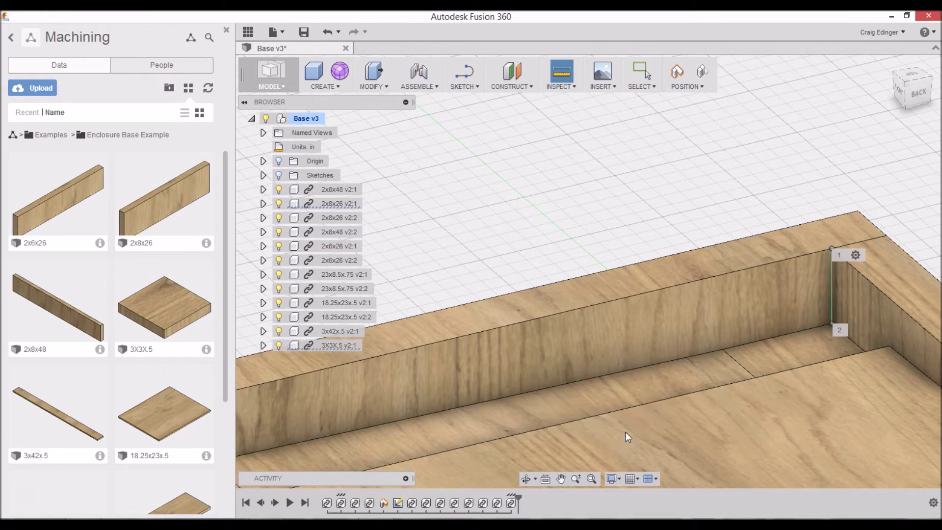
{"action": "right_click", "coordinate": [761, 207]}
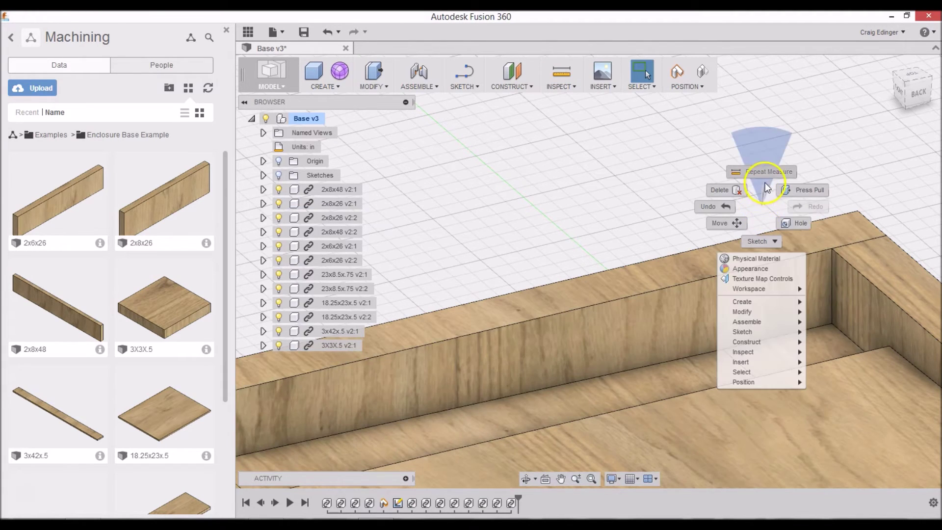
{"action": "left_click", "coordinate": [764, 172]}
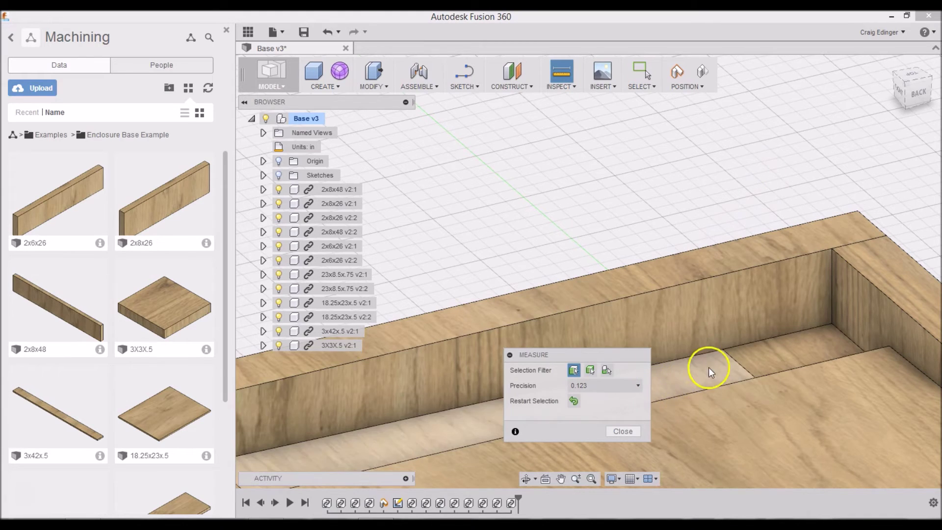
{"action": "left_click", "coordinate": [623, 431]}
{"action": "right_click", "coordinate": [763, 182]}
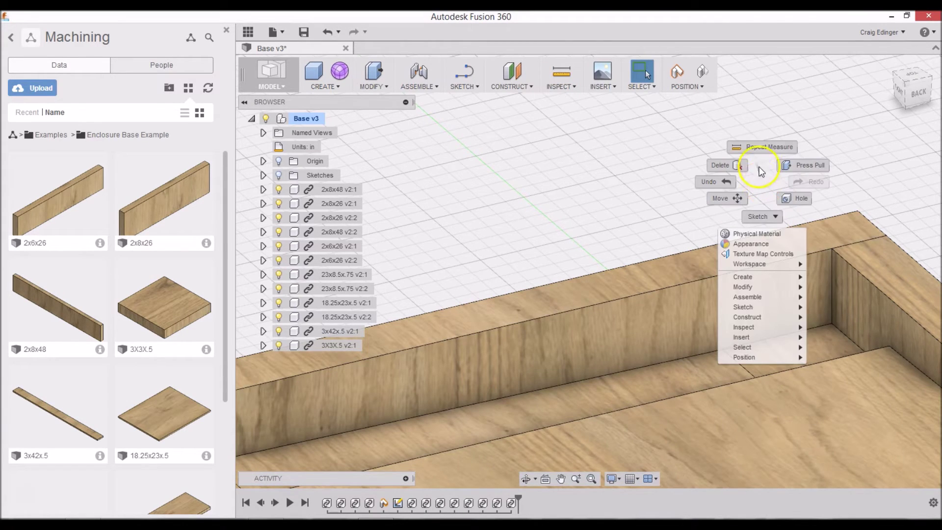
{"action": "left_click", "coordinate": [756, 147]}
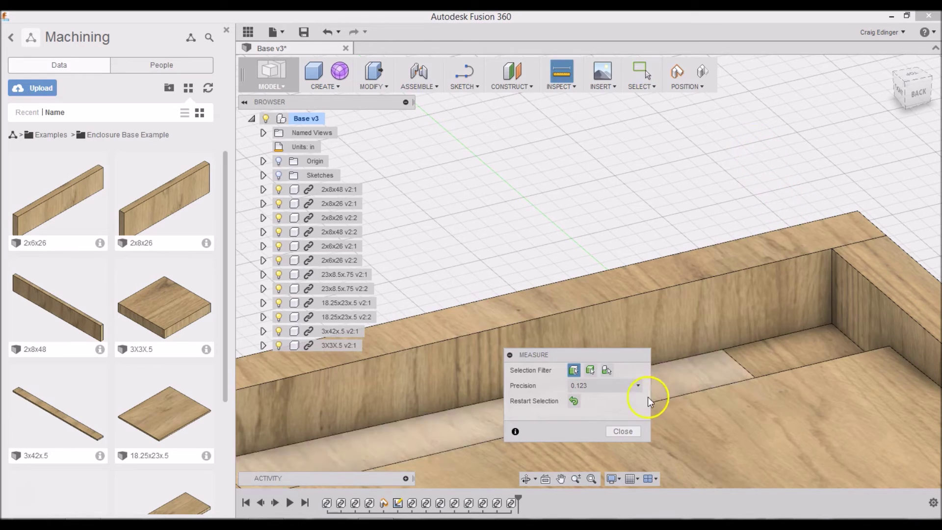
{"action": "left_click", "coordinate": [830, 322]}
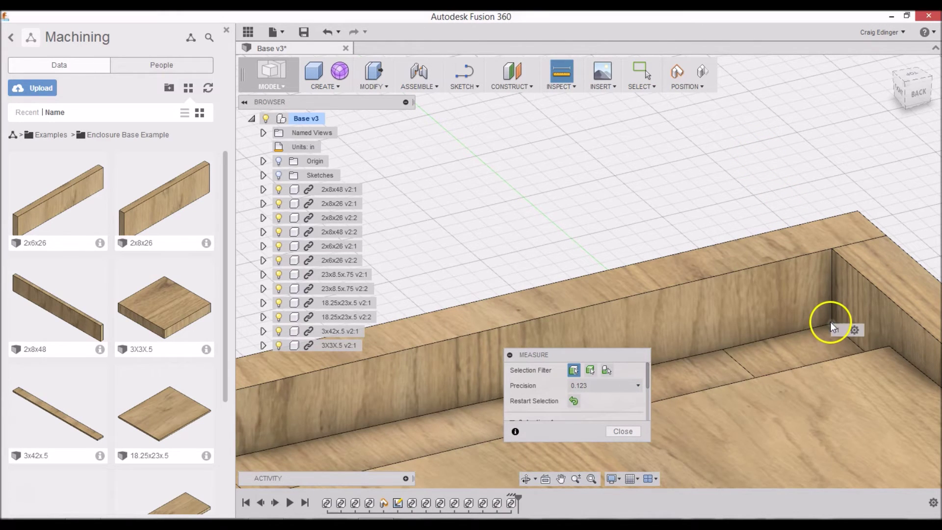
{"action": "left_click", "coordinate": [834, 249]}
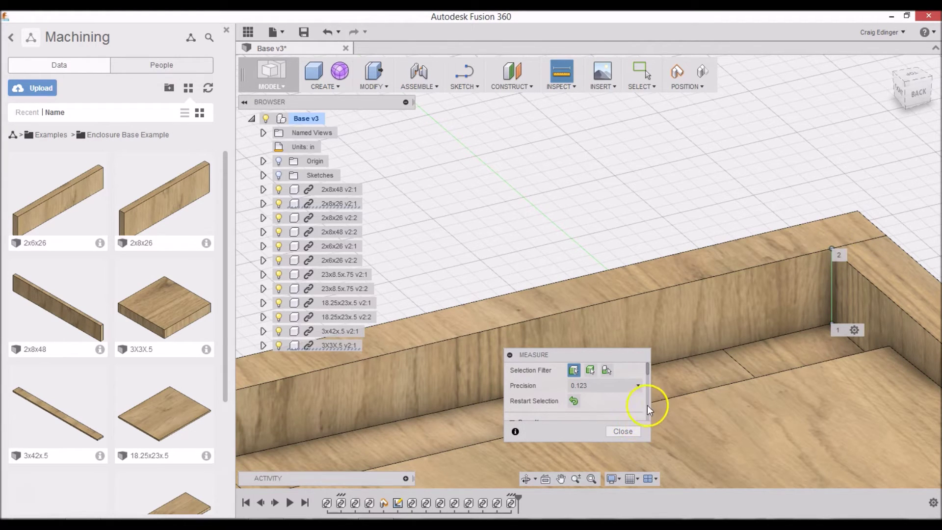
{"action": "left_click_drag", "start_coordinate": [649, 367], "coordinate": [648, 404]}
{"action": "left_click_drag", "start_coordinate": [602, 354], "coordinate": [568, 220]}
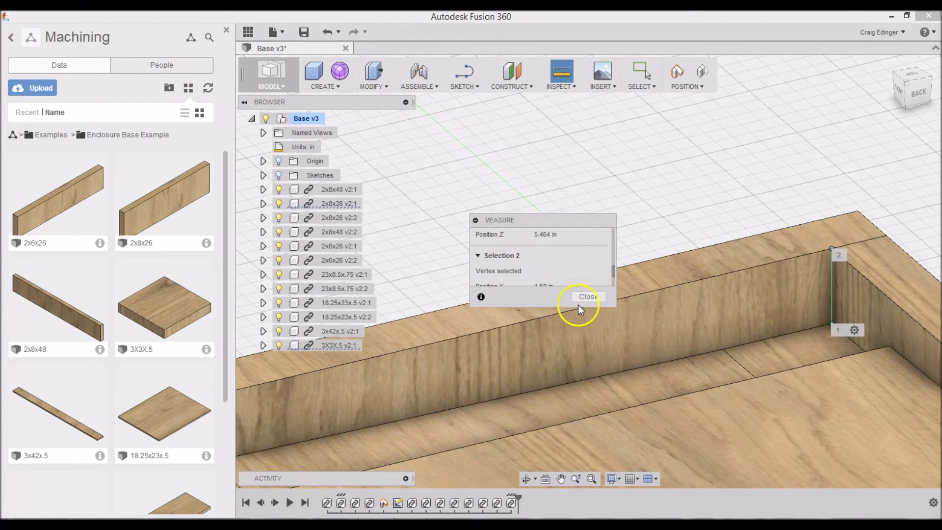
{"action": "left_click", "coordinate": [592, 296]}
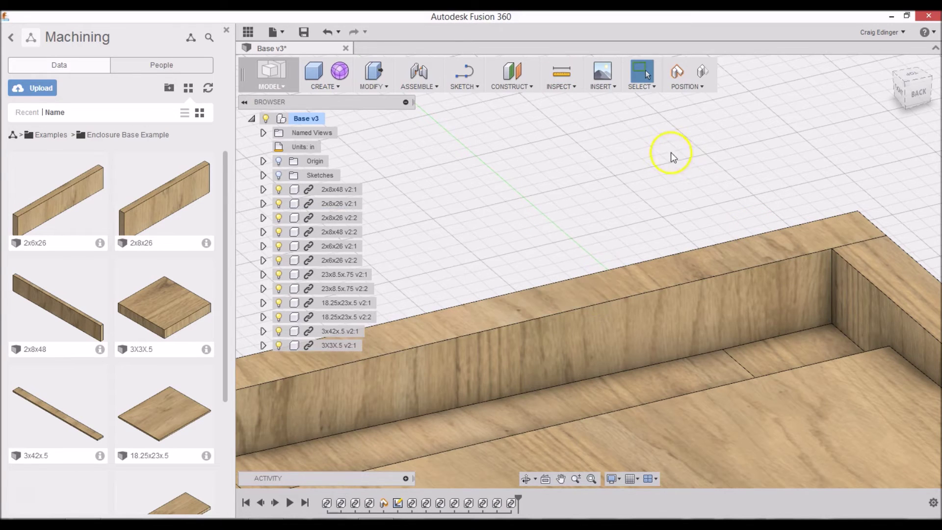
{"action": "right_click", "coordinate": [768, 163]}
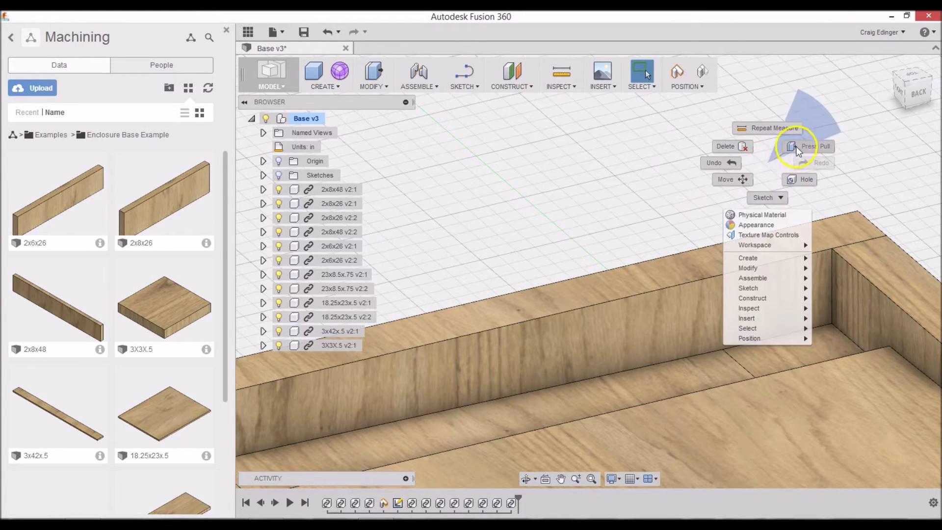
{"action": "left_click", "coordinate": [770, 128]}
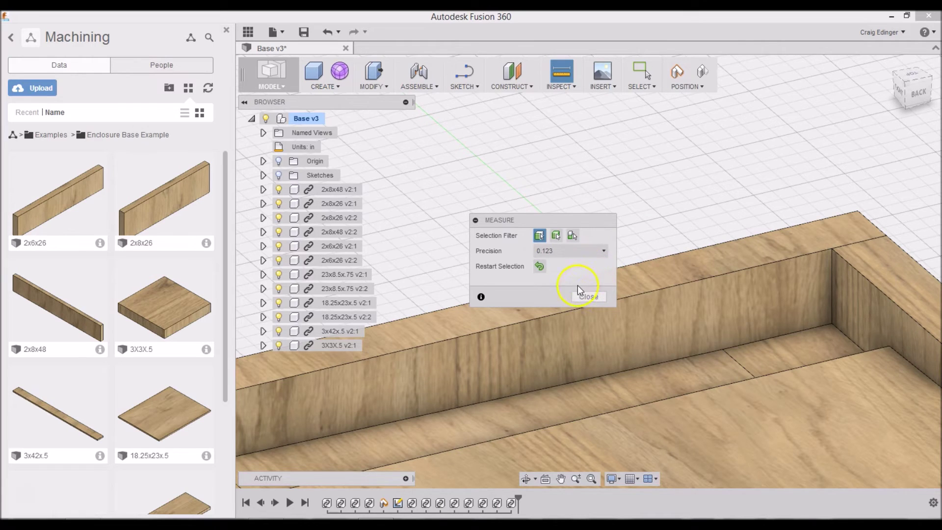
{"action": "left_click", "coordinate": [832, 248]}
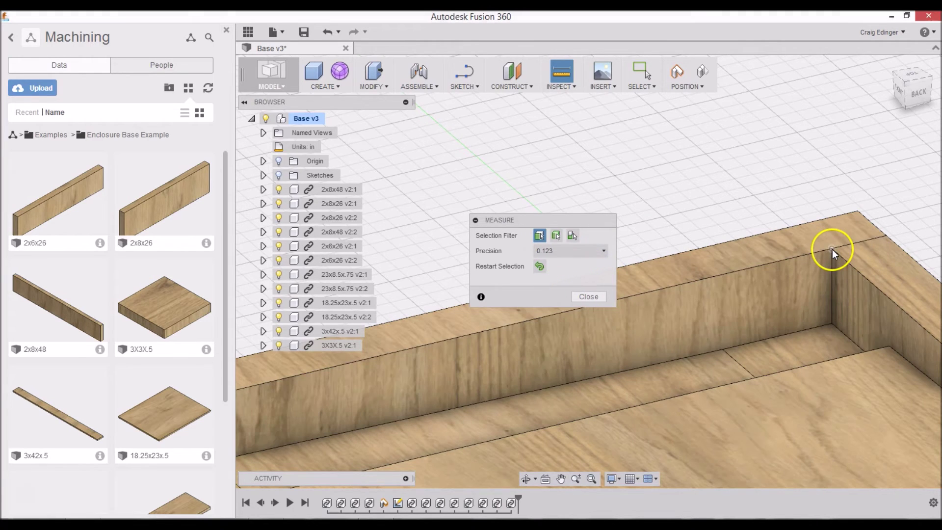
{"action": "left_click", "coordinate": [832, 324]}
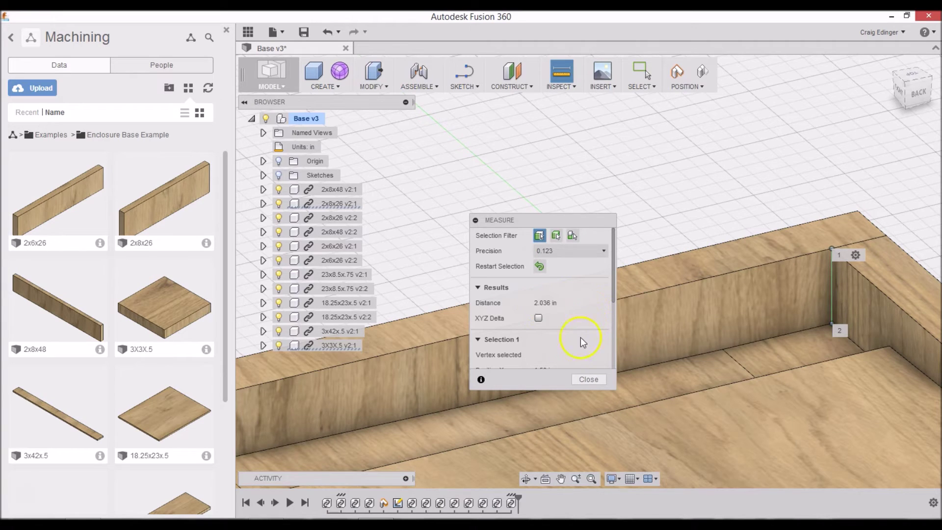
{"action": "left_click", "coordinate": [589, 380]}
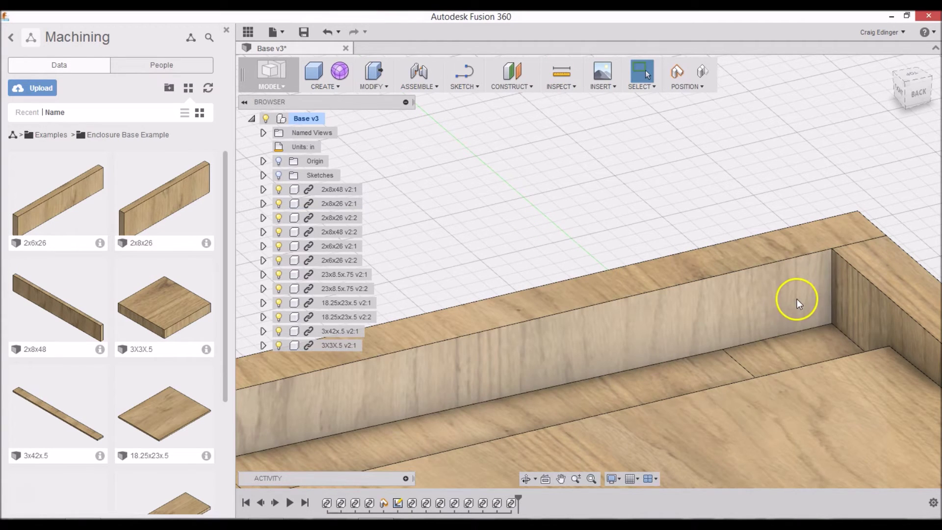
{"action": "right_click", "coordinate": [797, 299]}
{"action": "left_click", "coordinate": [803, 264]}
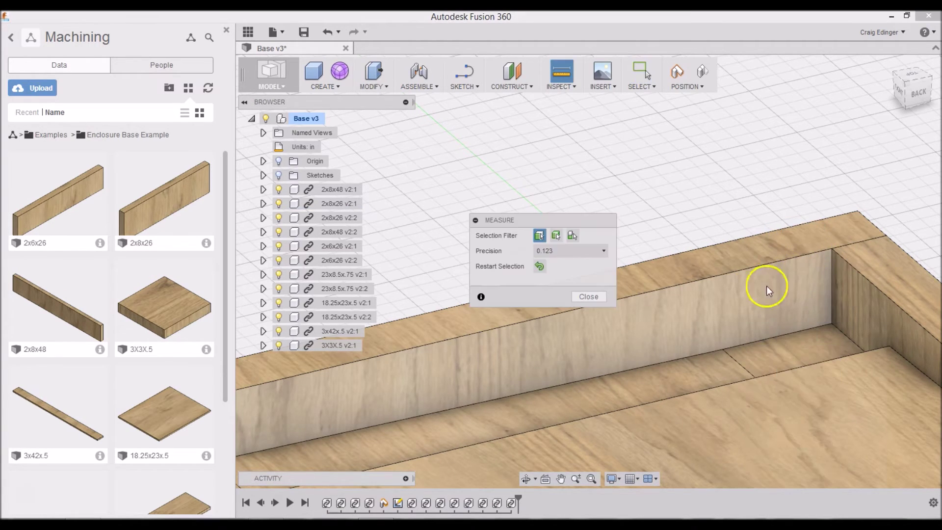
{"action": "left_click", "coordinate": [723, 350]}
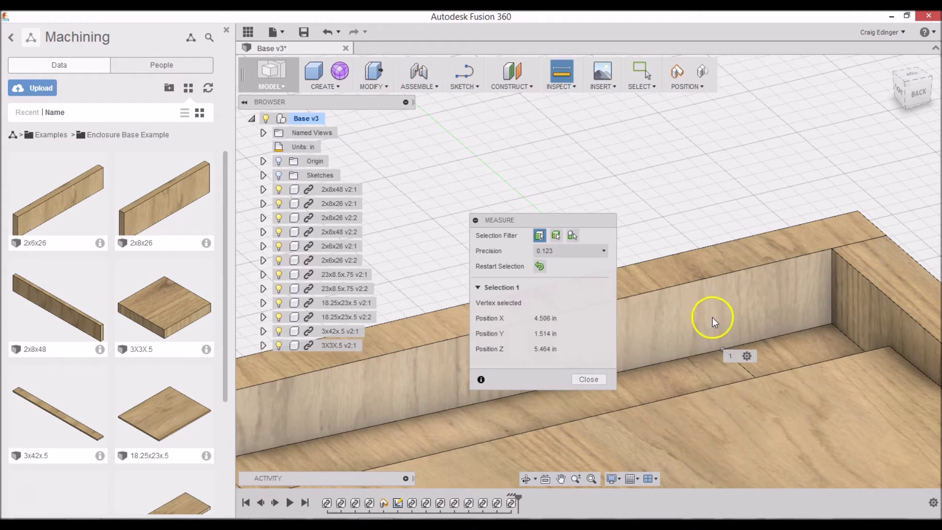
{"action": "left_click", "coordinate": [709, 280]}
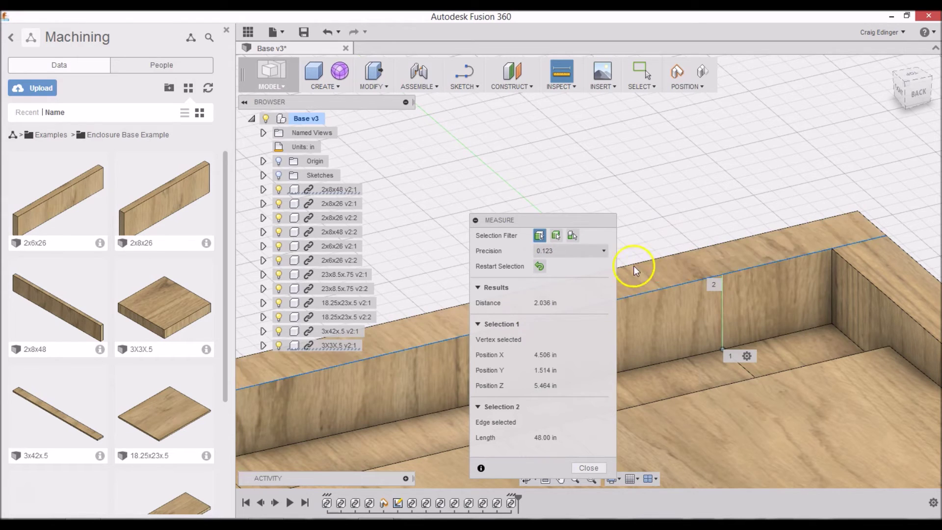
{"action": "left_click", "coordinate": [589, 468]}
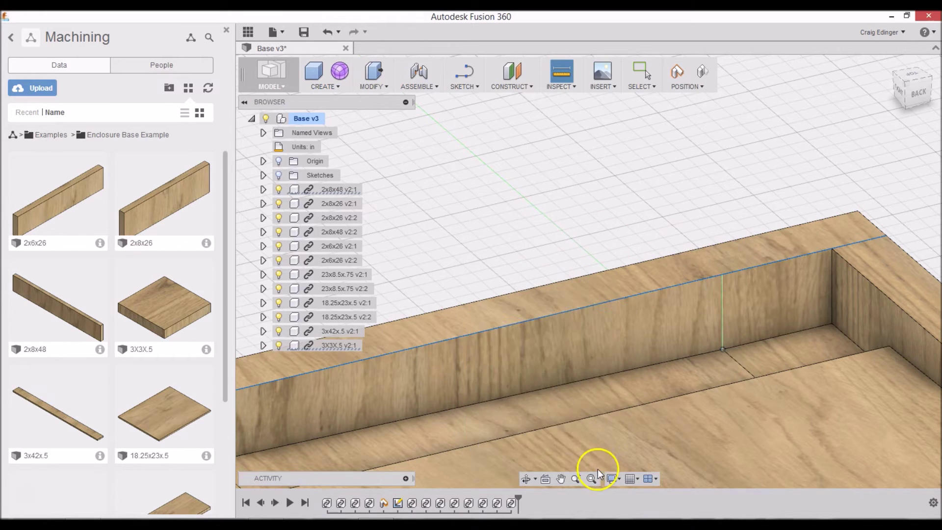
{"action": "middle_click_drag", "start_coordinate": [778, 300], "coordinate": [711, 319]}
Step: Inspect the enclosure from several angles, then open the 3X3X.5 block design from the Data Panel
{"action": "key", "text": "Escape"}
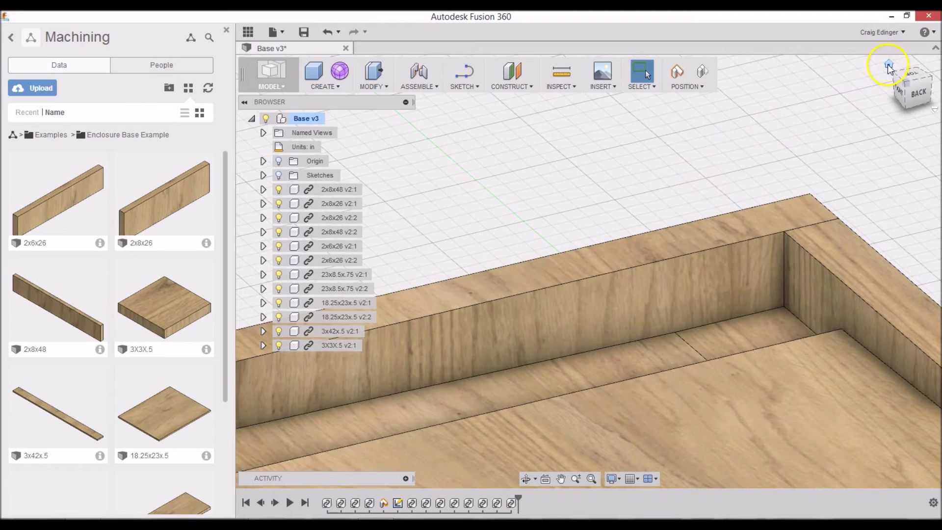
{"action": "left_click", "coordinate": [889, 64]}
{"action": "middle_click_drag", "start_coordinate": [511, 238], "coordinate": [511, 217], "text": "shift"}
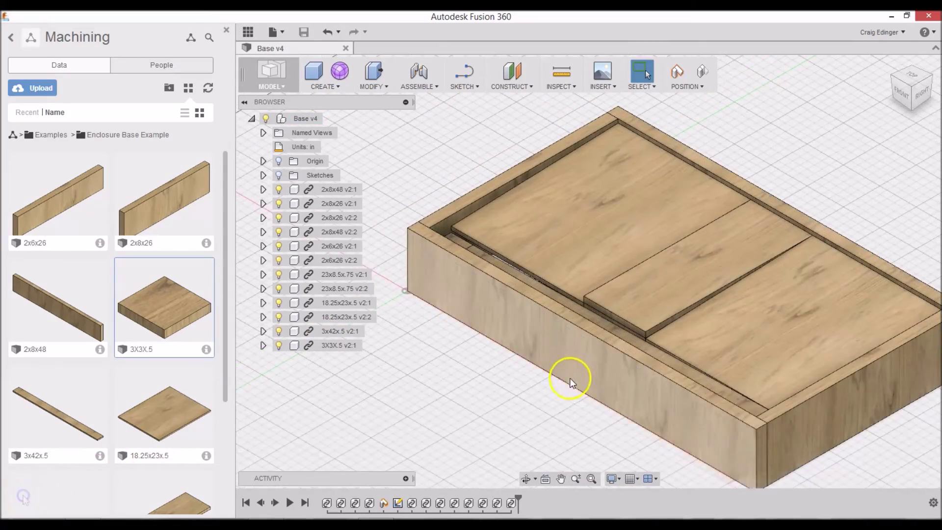
{"action": "middle_click_drag", "start_coordinate": [568, 381], "coordinate": [505, 154], "text": "shift"}
{"action": "key", "text": "Escape"}
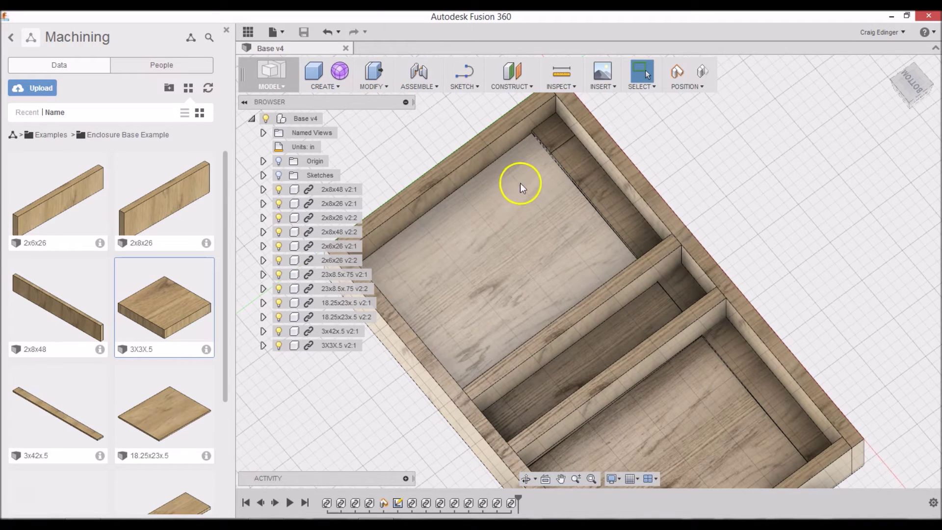
{"action": "middle_click_drag", "start_coordinate": [520, 275], "coordinate": [548, 274], "text": "shift"}
{"action": "middle_click_drag", "start_coordinate": [543, 275], "coordinate": [568, 267], "text": "shift"}
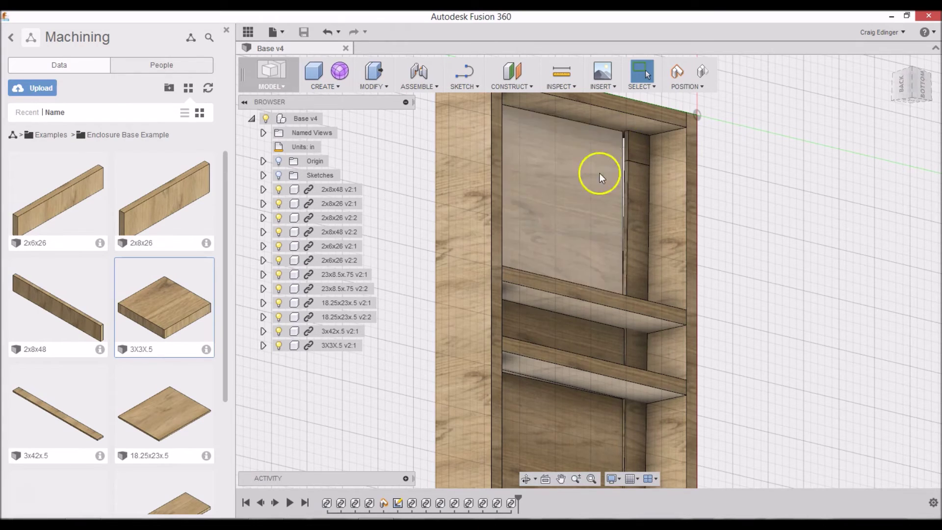
{"action": "left_click", "coordinate": [889, 65]}
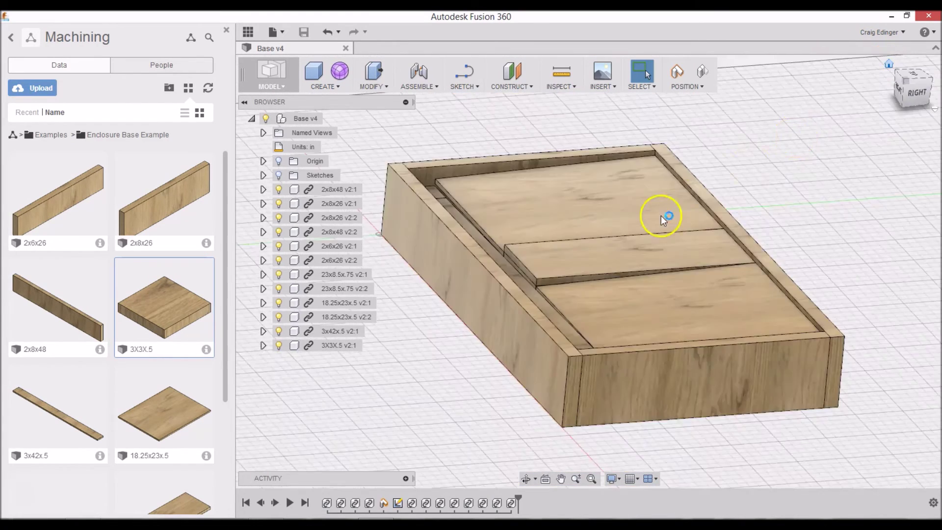
{"action": "middle_click_drag", "start_coordinate": [466, 211], "coordinate": [526, 347], "text": "shift"}
{"action": "scroll", "coordinate": [543, 366], "scroll_direction": "up", "scroll_amount": 3}
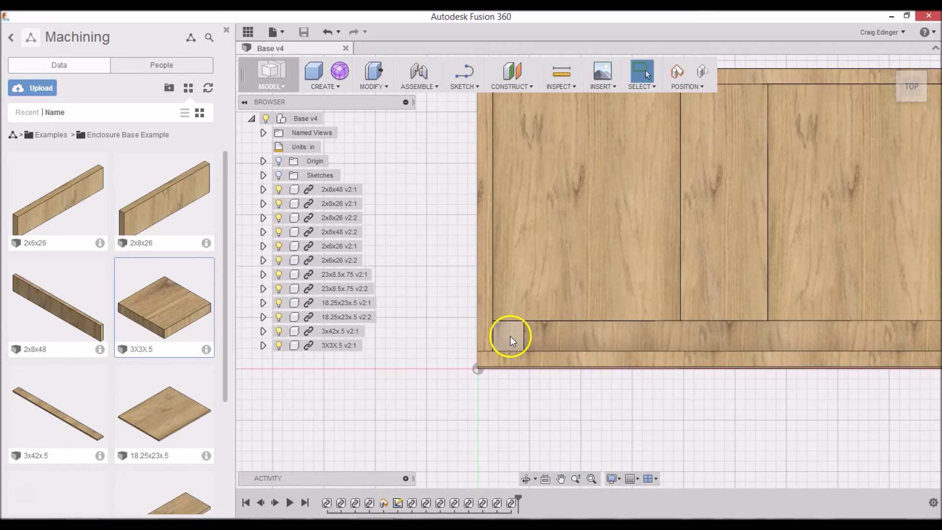
{"action": "left_click", "coordinate": [164, 304]}
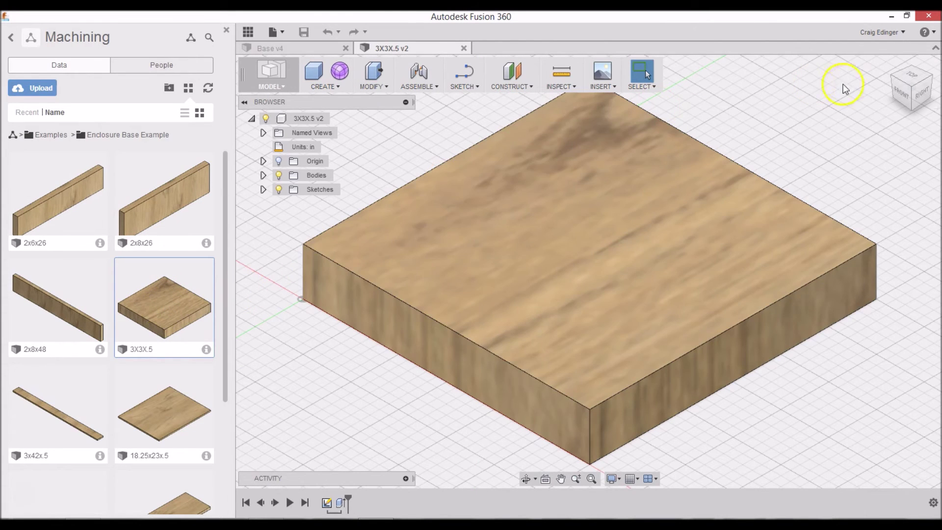
Step: On the block's top face, sketch a vertical line joining the top and bottom edge midpoints
{"action": "left_click", "coordinate": [914, 78]}
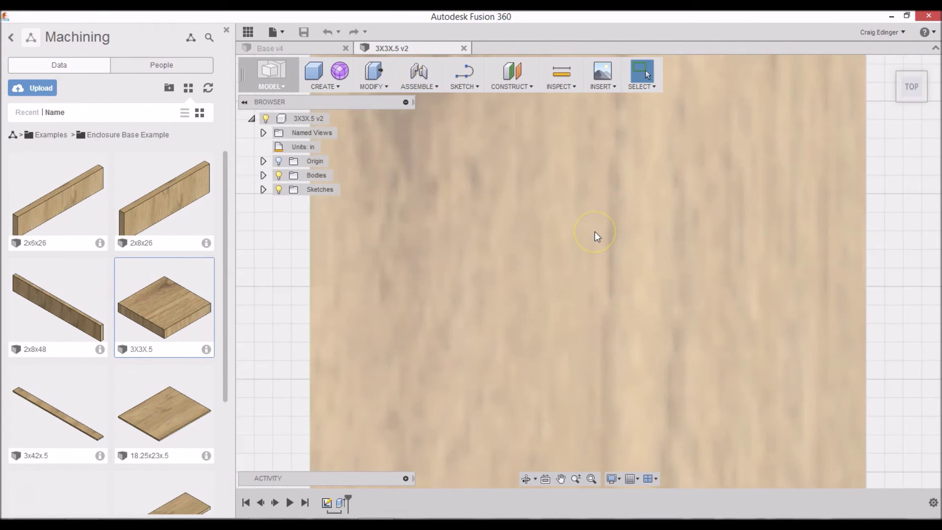
{"action": "scroll", "coordinate": [595, 231], "scroll_direction": "down", "scroll_amount": 5}
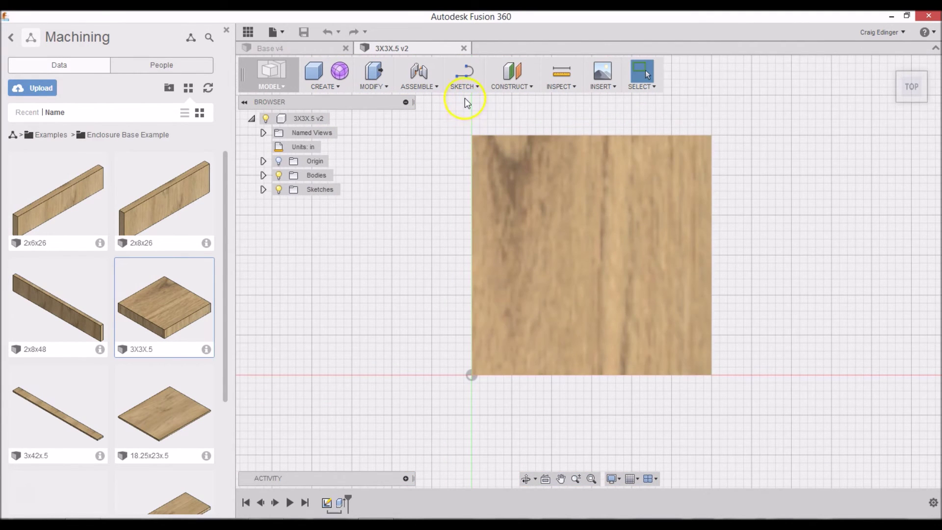
{"action": "left_click", "coordinate": [464, 86]}
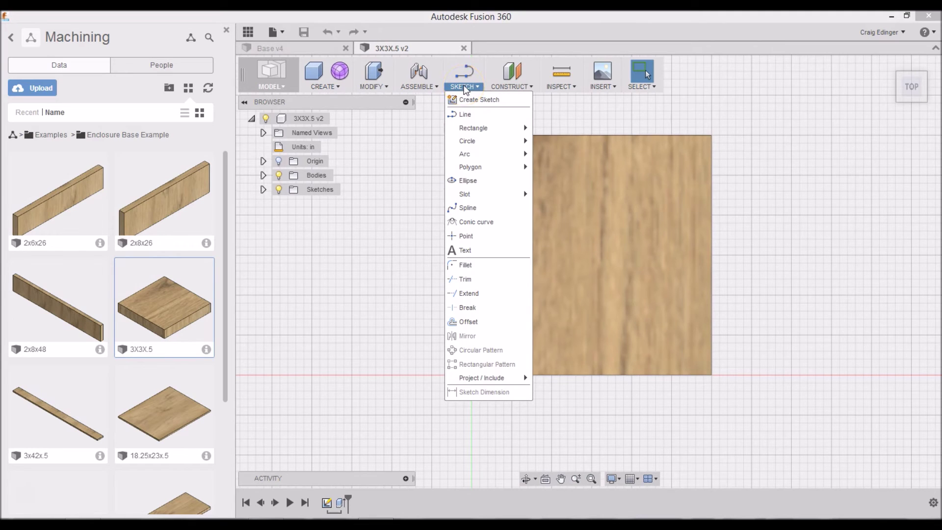
{"action": "left_click", "coordinate": [470, 114]}
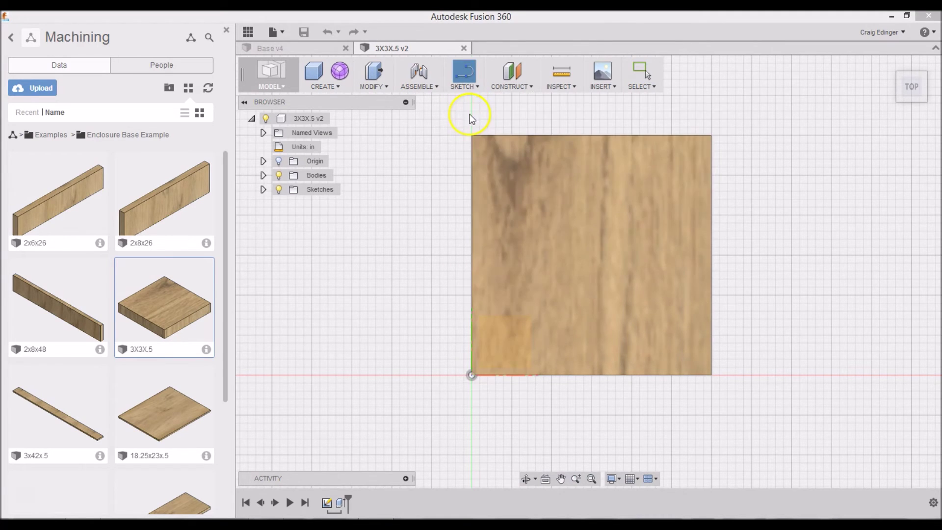
{"action": "left_click", "coordinate": [549, 265]}
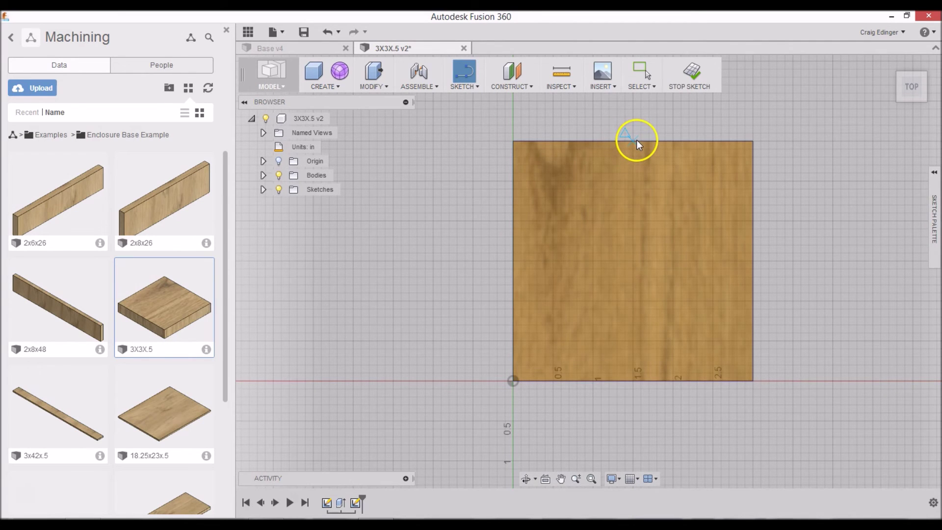
{"action": "left_click", "coordinate": [632, 143]}
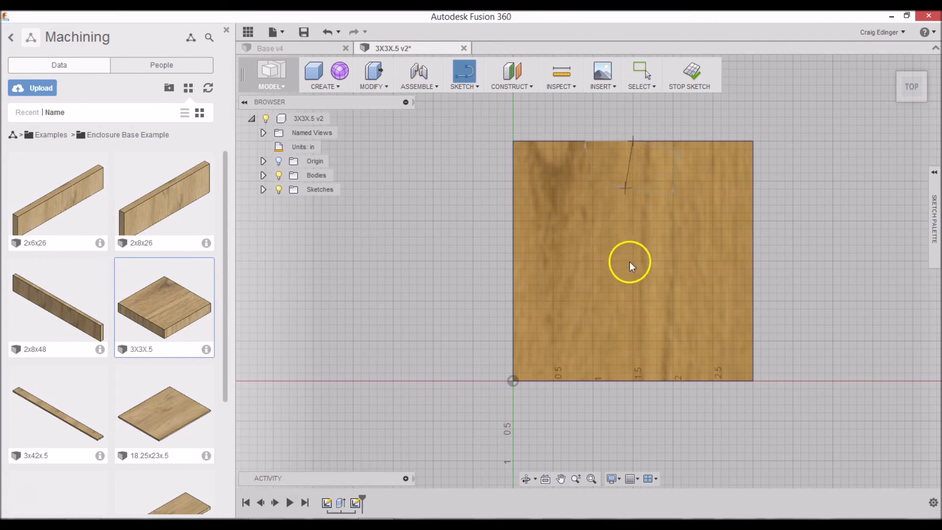
{"action": "left_click", "coordinate": [632, 379]}
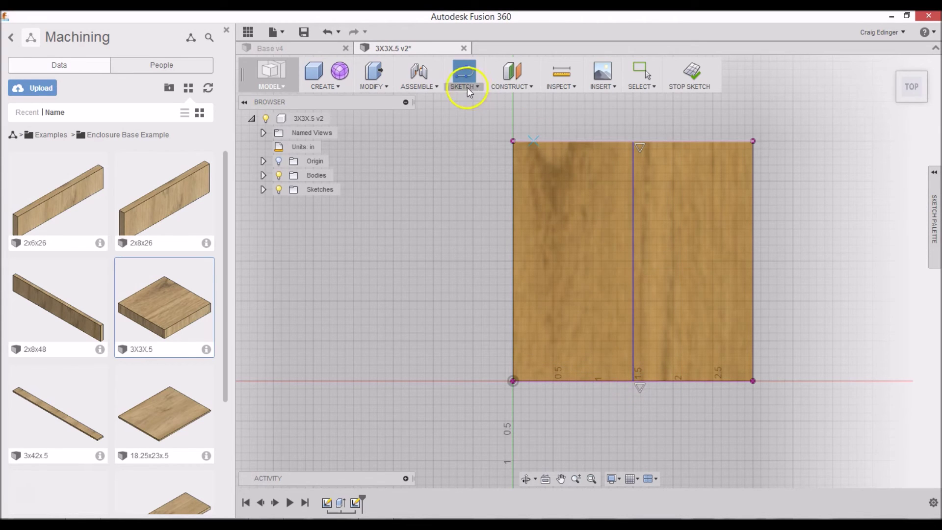
Step: Draw a 1.5 in center-diameter circle at the line's midpoint
{"action": "left_click", "coordinate": [462, 87]}
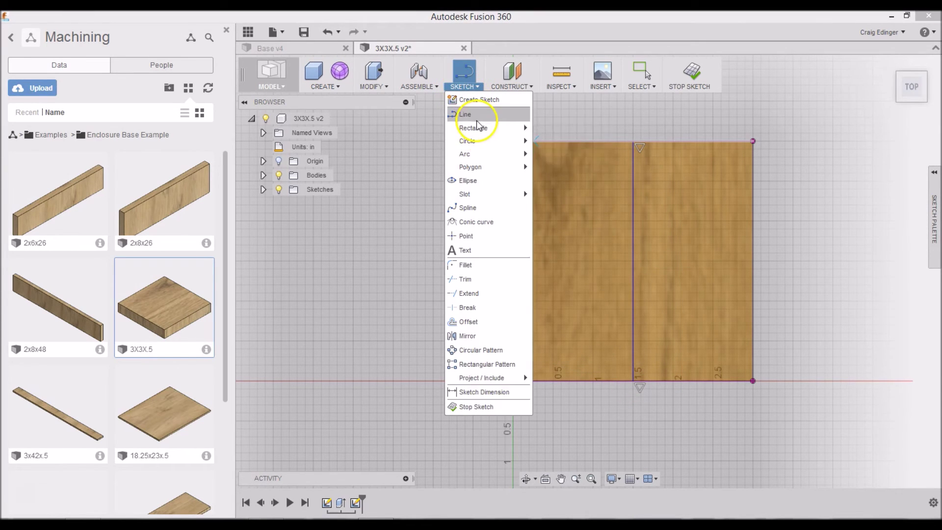
{"action": "mouse_move", "coordinate": [470, 141]}
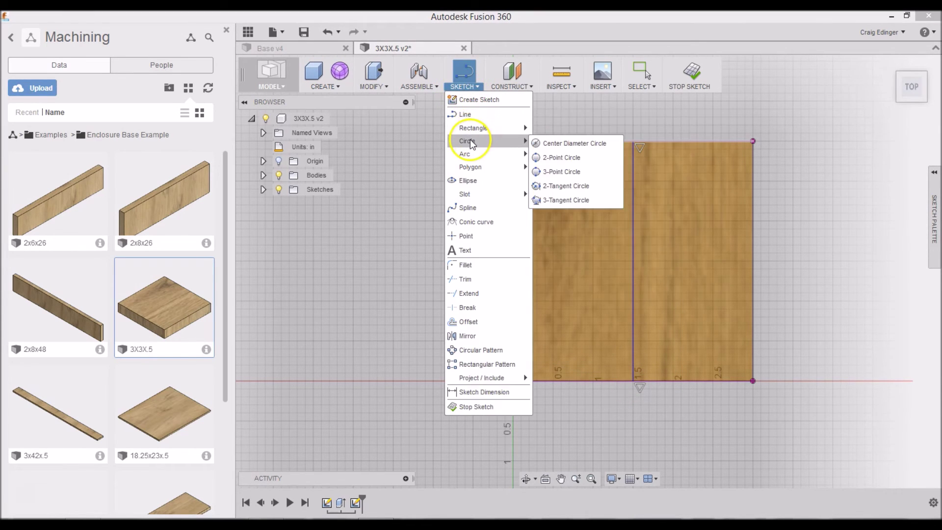
{"action": "left_click", "coordinate": [551, 144]}
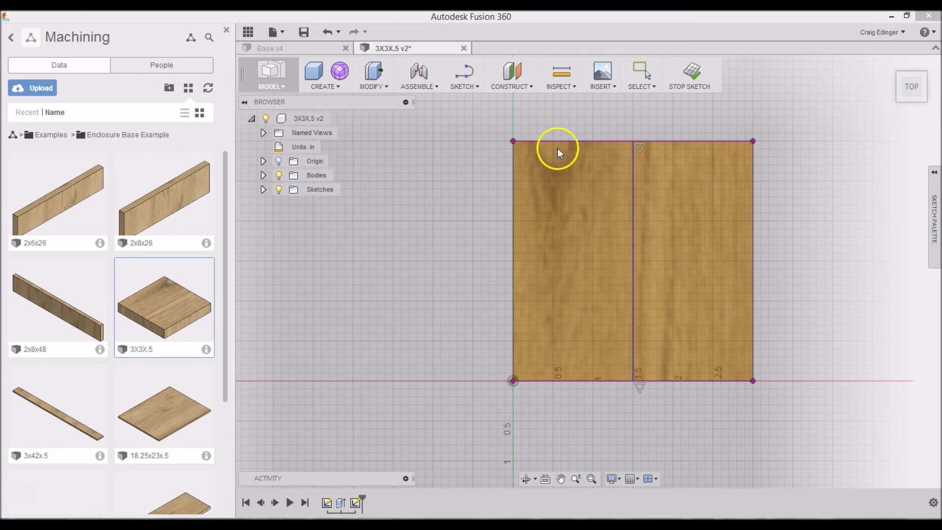
{"action": "left_click", "coordinate": [632, 261]}
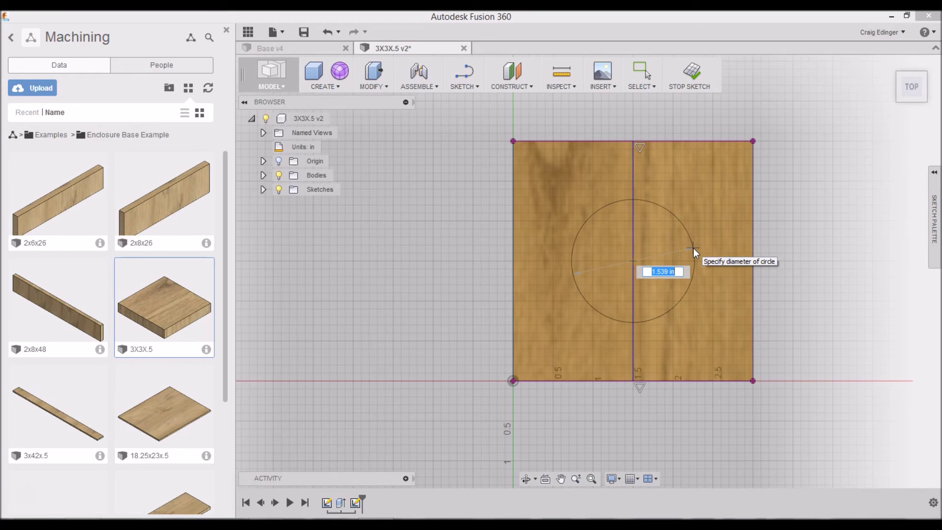
{"action": "type", "text": "1.5"}
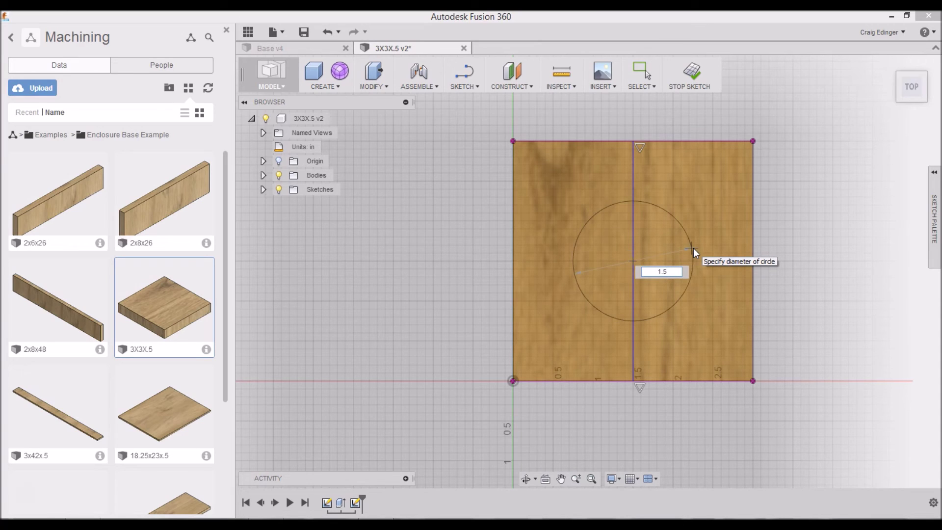
{"action": "key", "text": "Tab"}
{"action": "key", "text": "Return"}
{"action": "key", "text": "Escape"}
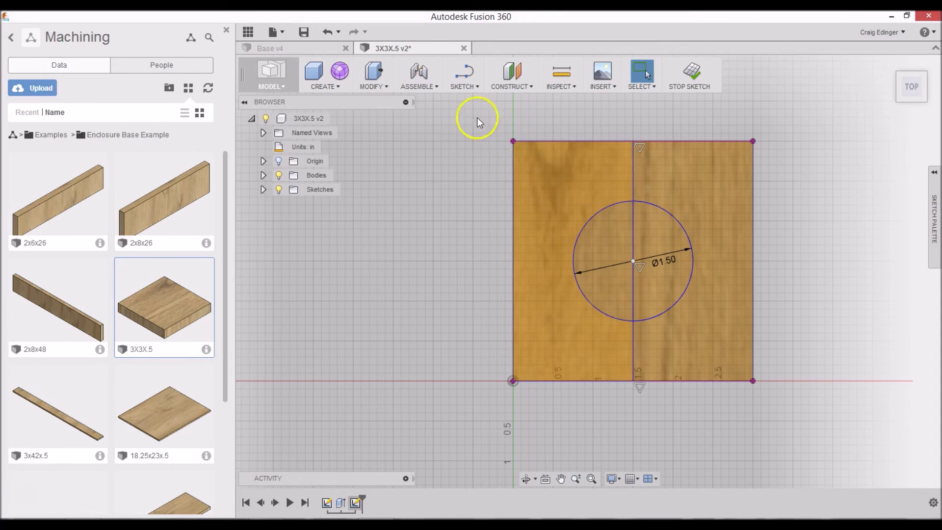
Step: Draw a concentric 2 in diameter circle on the same centre
{"action": "right_click", "coordinate": [444, 128]}
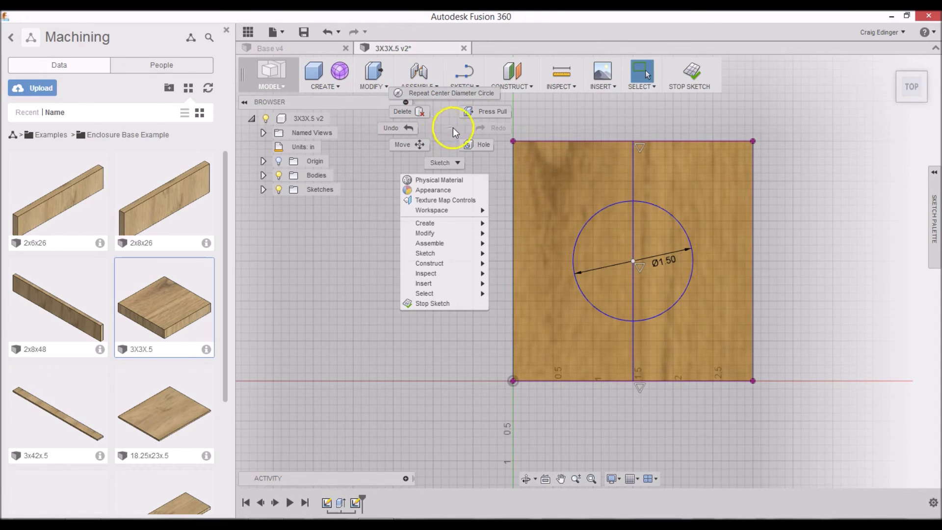
{"action": "left_click", "coordinate": [451, 95]}
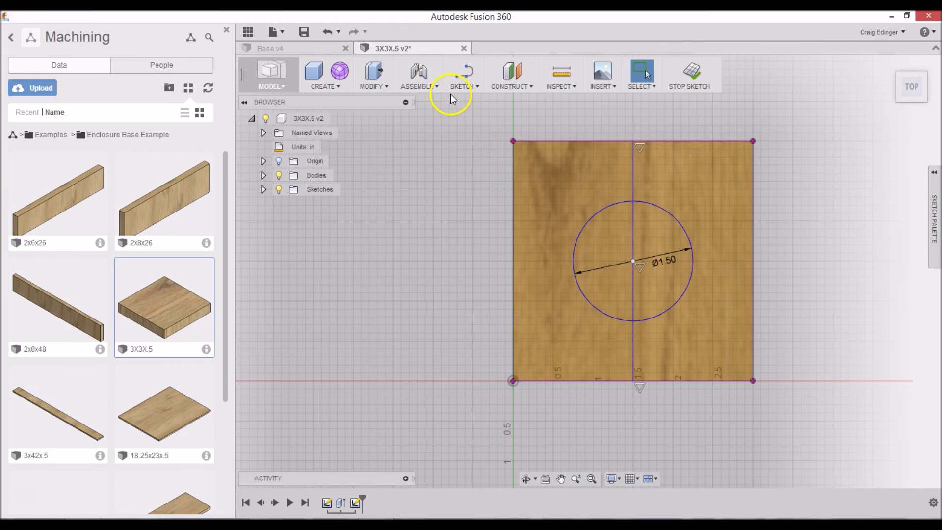
{"action": "left_click", "coordinate": [633, 260]}
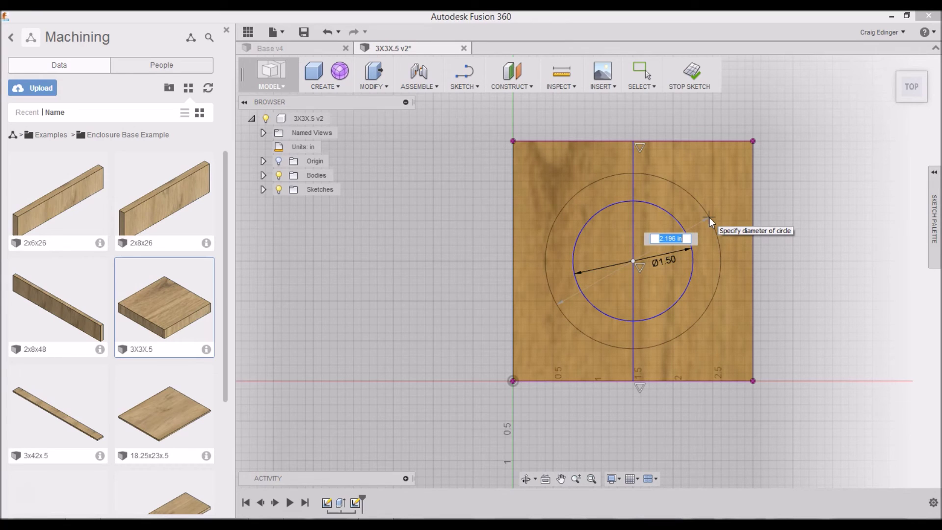
{"action": "type", "text": "2"}
{"action": "key", "text": "Tab"}
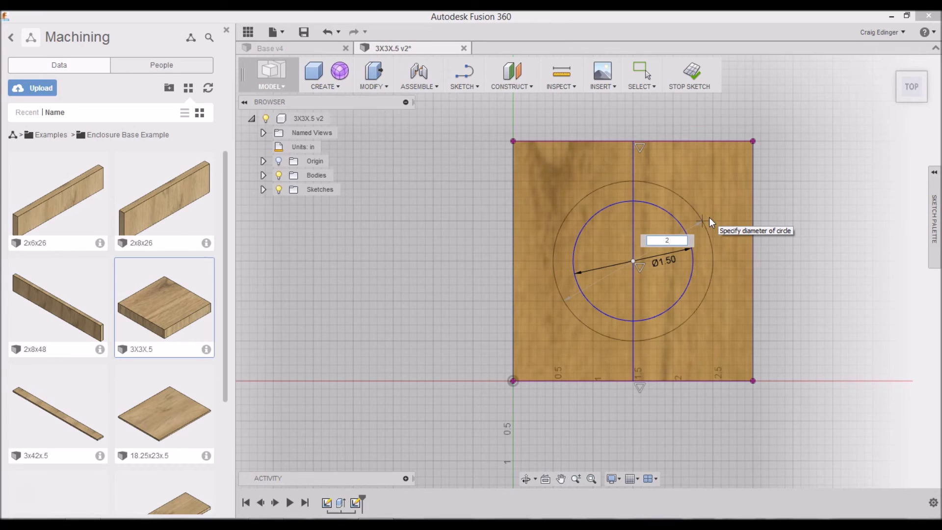
{"action": "key", "text": "Return"}
{"action": "key", "text": "Escape"}
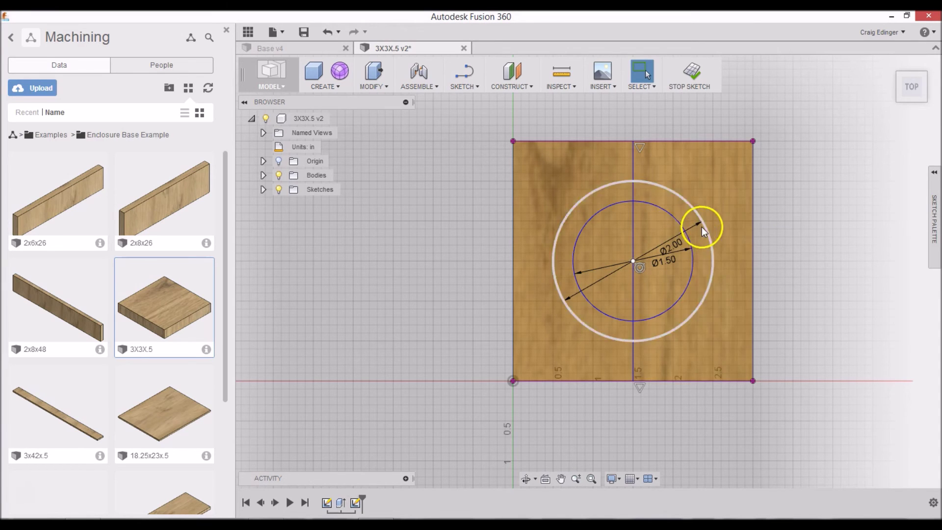
Step: Delete the sketch's vertical centre line and return to the home view
{"action": "left_click", "coordinate": [636, 168]}
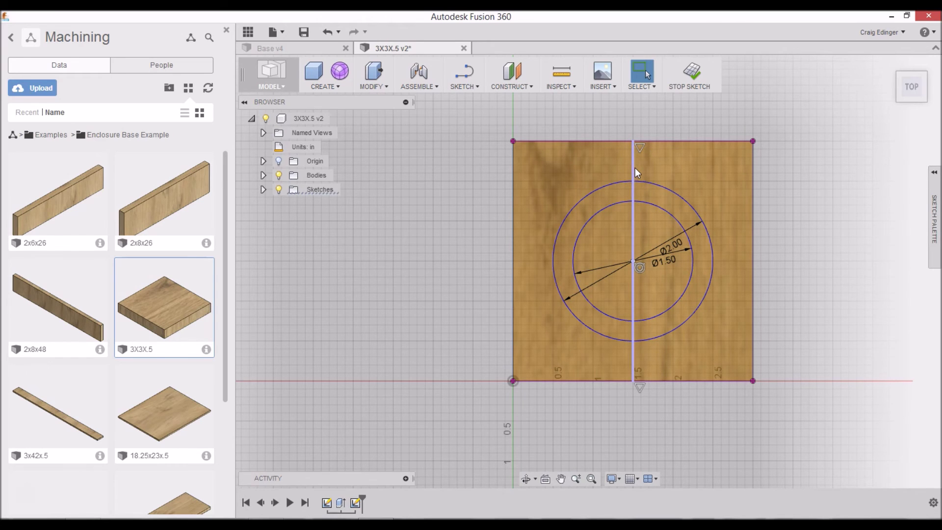
{"action": "key", "text": "Delete"}
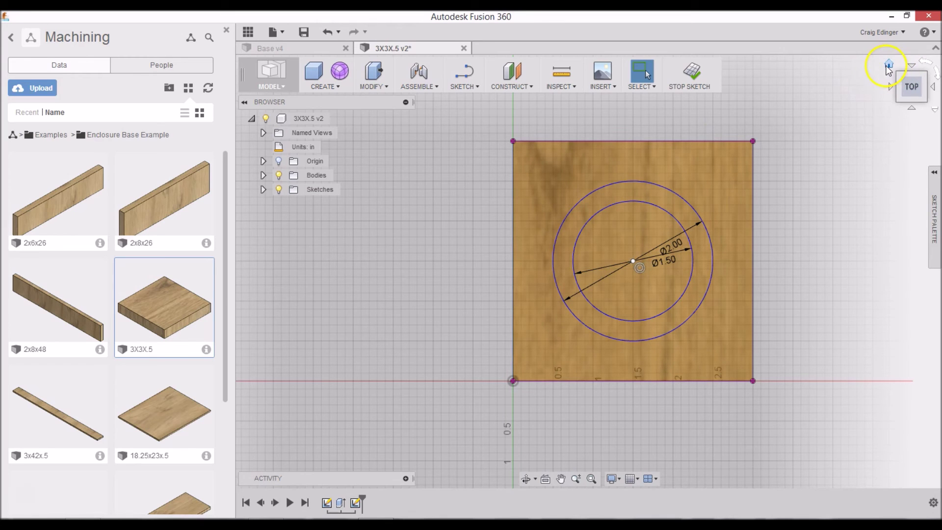
{"action": "left_click", "coordinate": [890, 66]}
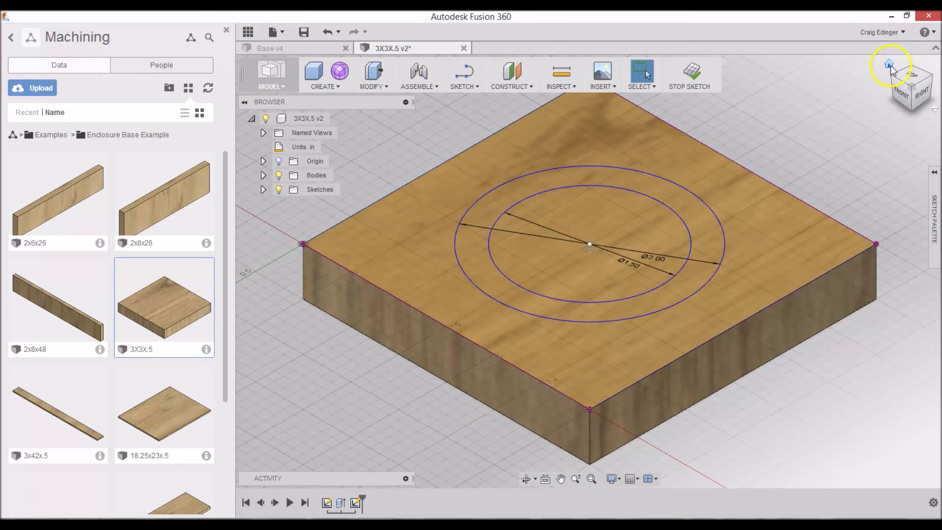
Step: Press Pull the inner 1.5 in circle down to cut a hole through the block
{"action": "left_click", "coordinate": [698, 202]}
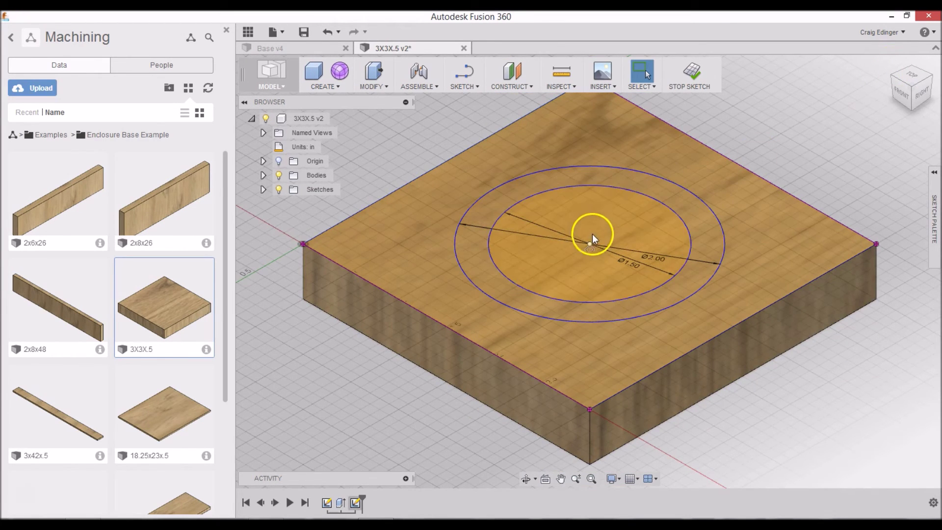
{"action": "right_click", "coordinate": [650, 153]}
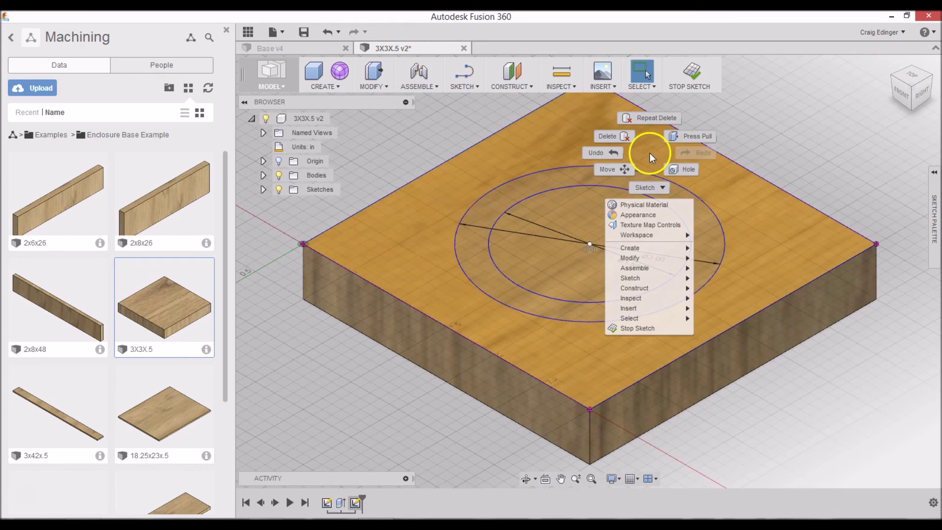
{"action": "left_click", "coordinate": [688, 137]}
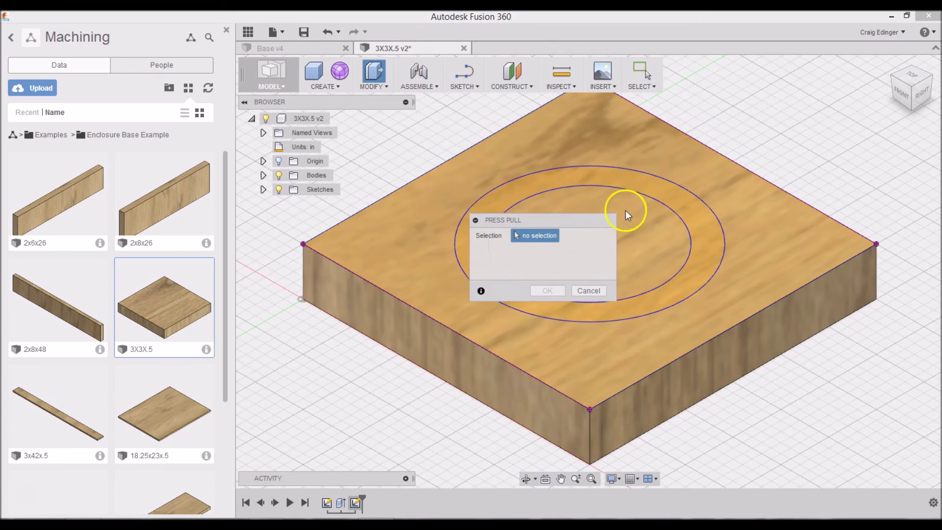
{"action": "left_click", "coordinate": [639, 229]}
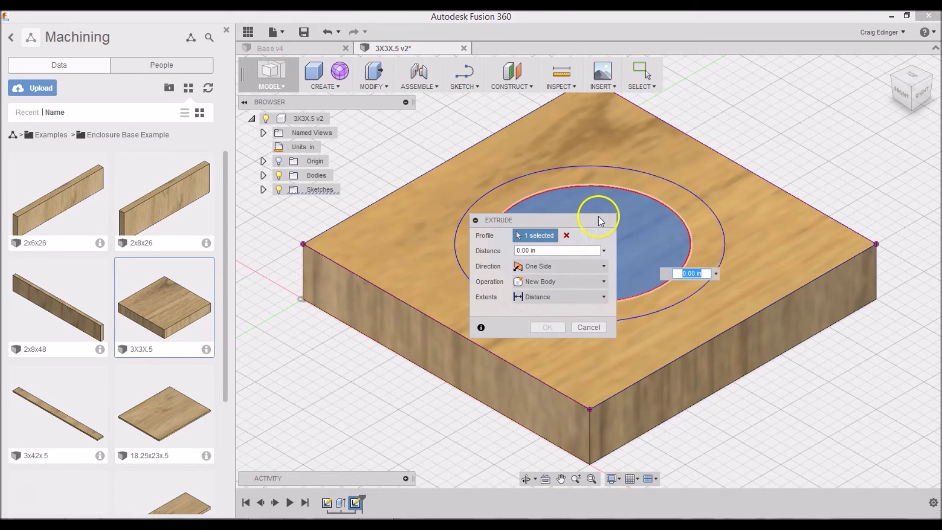
{"action": "left_click_drag", "start_coordinate": [599, 216], "coordinate": [482, 227]}
{"action": "left_click_drag", "start_coordinate": [590, 234], "coordinate": [594, 386]}
{"action": "key", "text": "Return"}
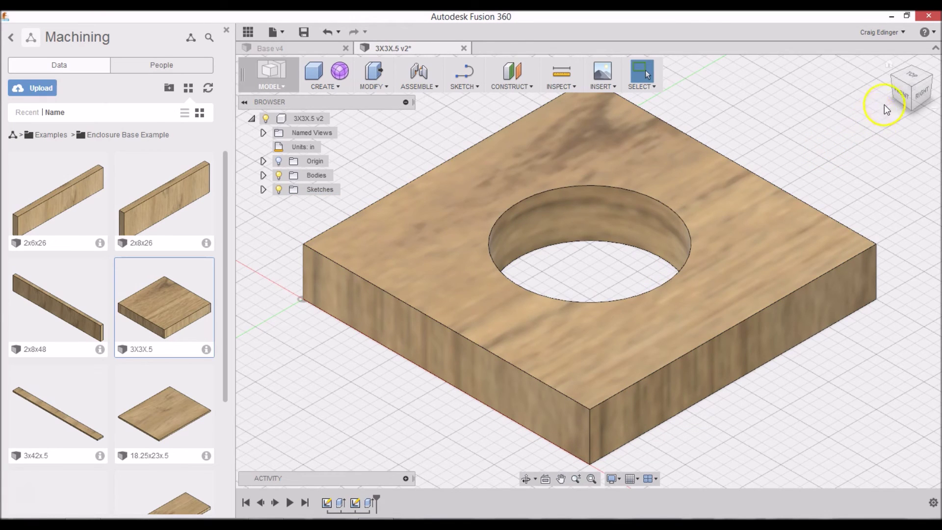
Step: Cancel Press Pull and make Sketch2 visible again in the Sketches folder
{"action": "right_click", "coordinate": [736, 98]}
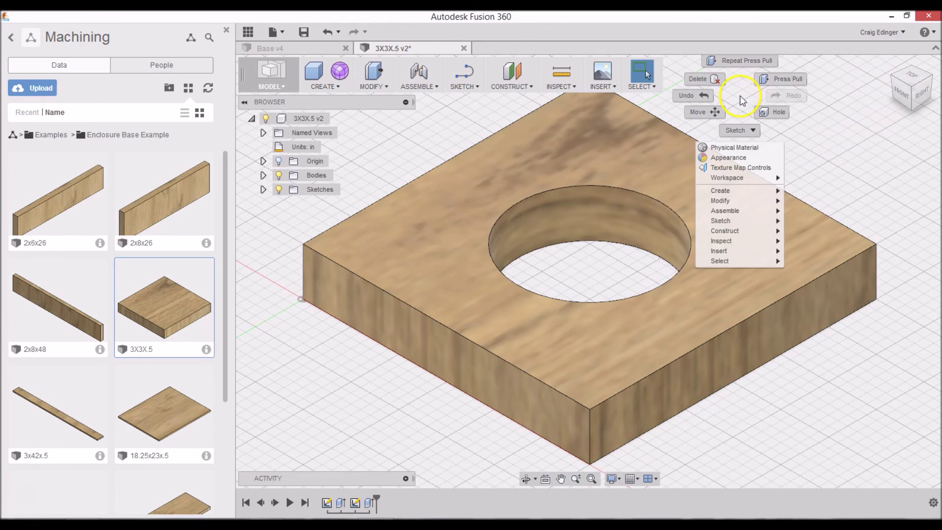
{"action": "left_click", "coordinate": [777, 78]}
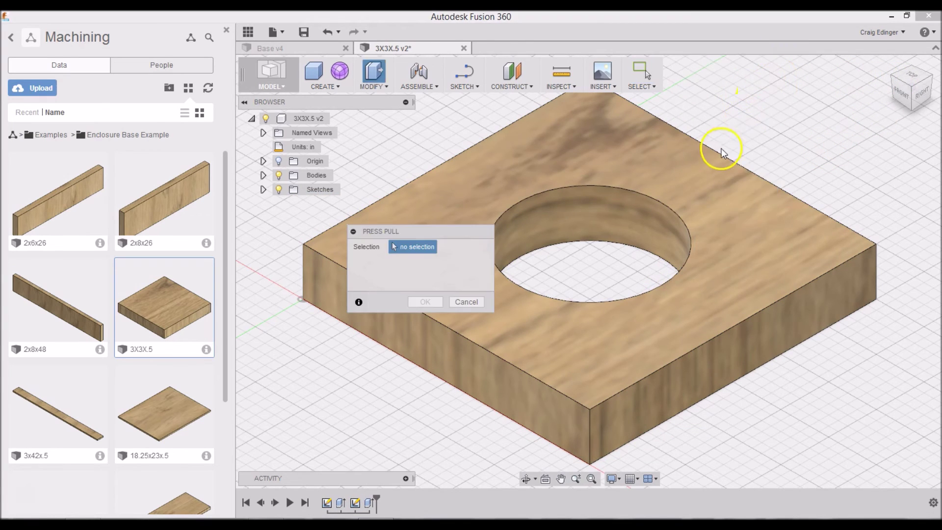
{"action": "left_click", "coordinate": [463, 303]}
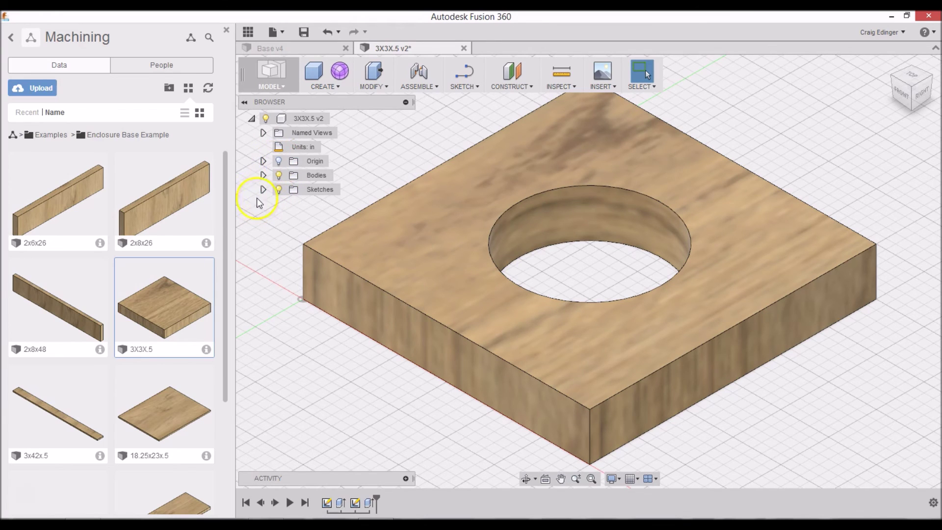
{"action": "left_click", "coordinate": [264, 190]}
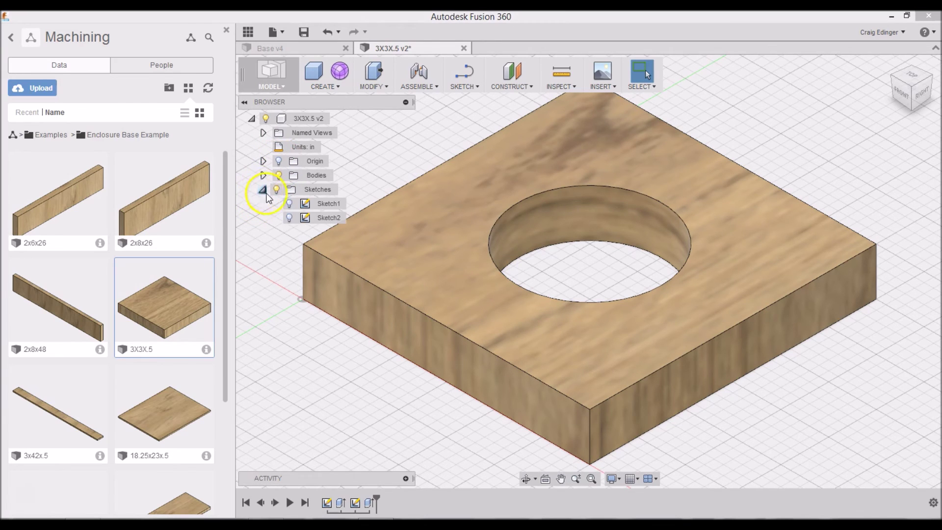
{"action": "left_click", "coordinate": [289, 218]}
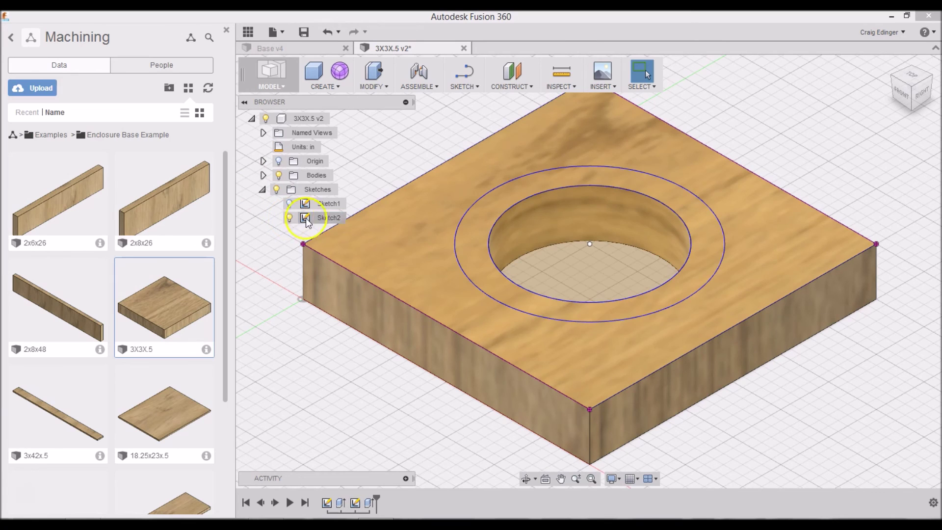
Step: Extrude the ring between the circles 0.25 in, then undo it
{"action": "right_click", "coordinate": [755, 123]}
{"action": "left_click", "coordinate": [775, 106]}
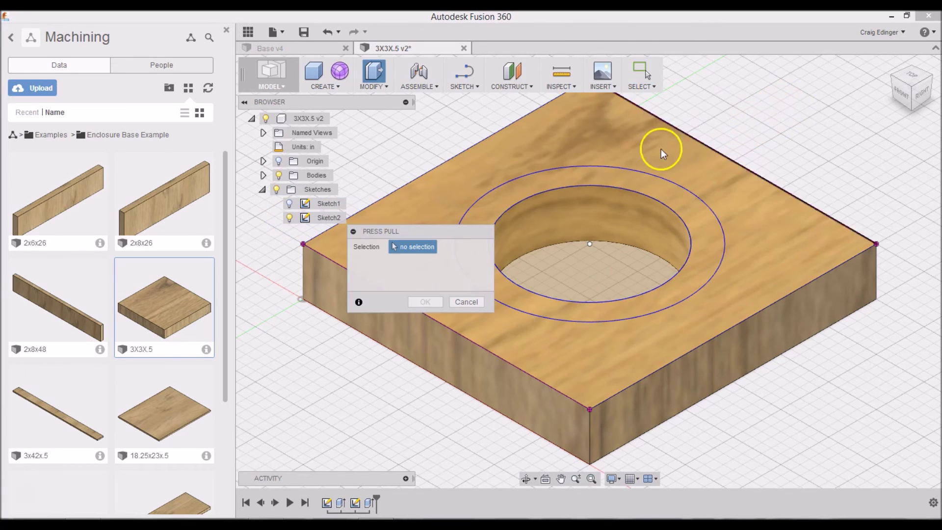
{"action": "left_click", "coordinate": [600, 174]}
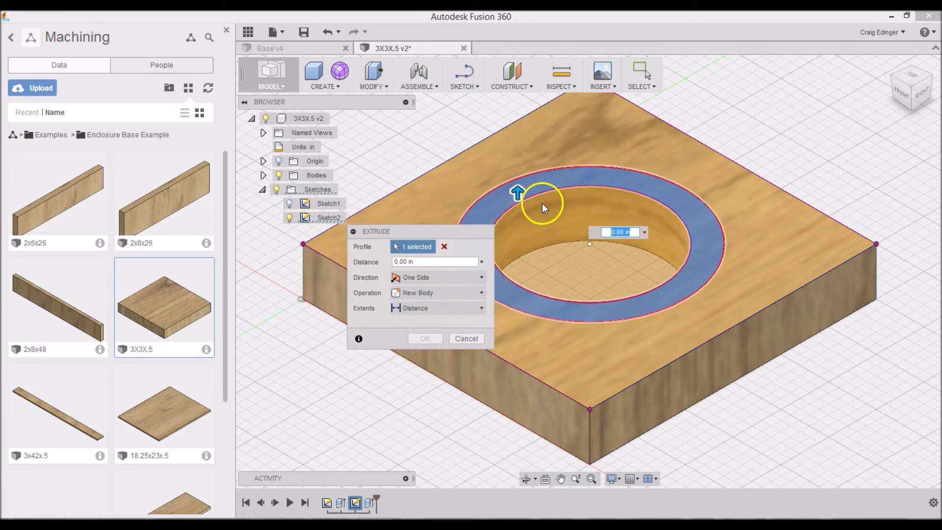
{"action": "left_click_drag", "start_coordinate": [516, 194], "coordinate": [521, 212]}
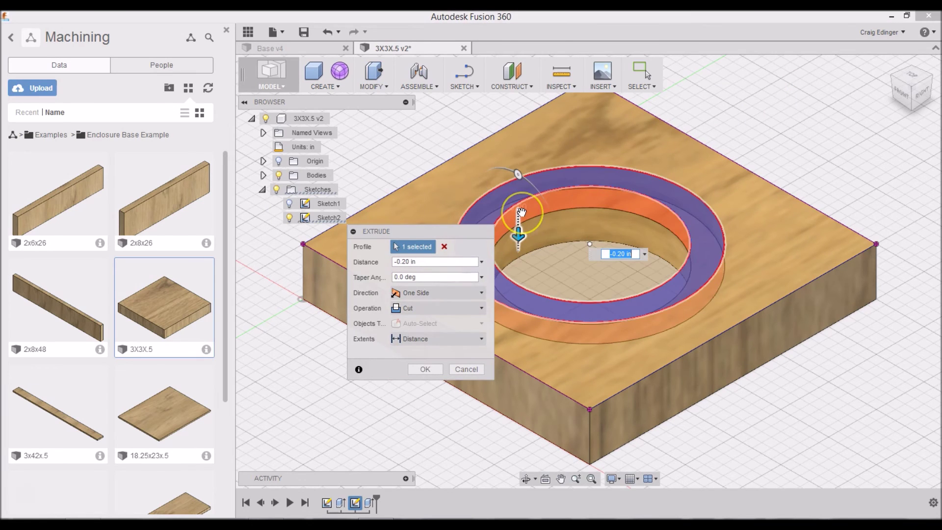
{"action": "key", "text": "BackSpace"}
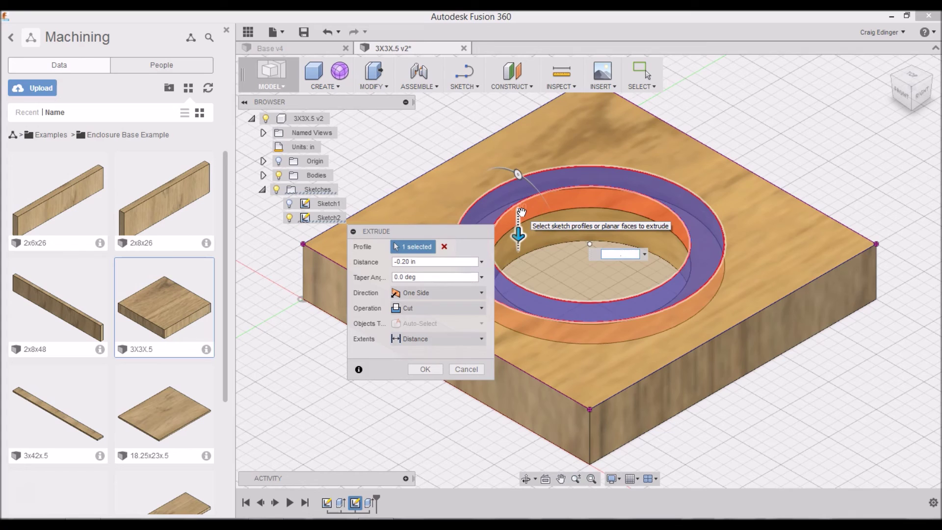
{"action": "type", "text": ".25"}
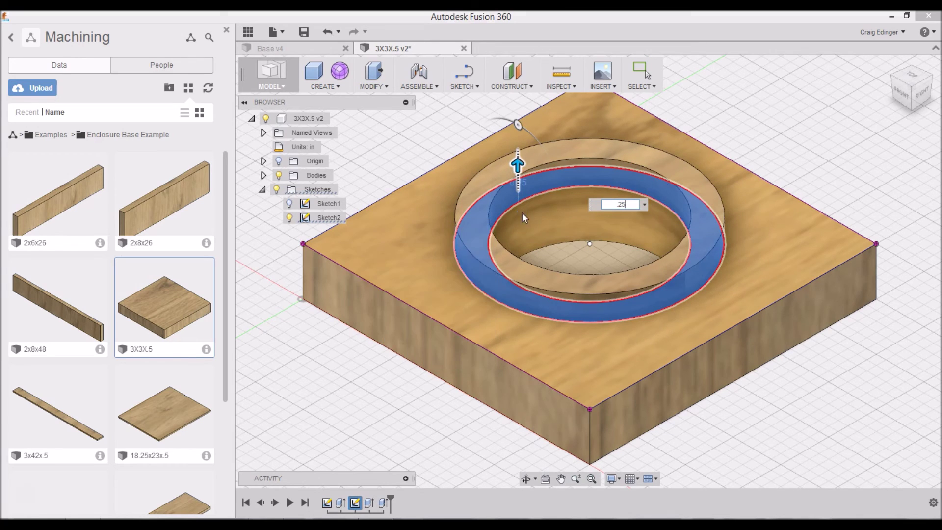
{"action": "key", "text": "Return"}
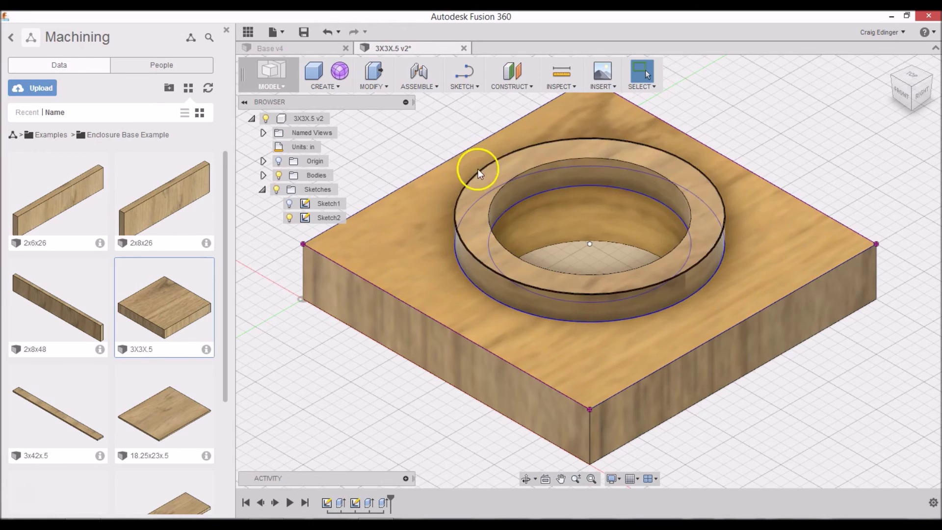
{"action": "left_click", "coordinate": [327, 33]}
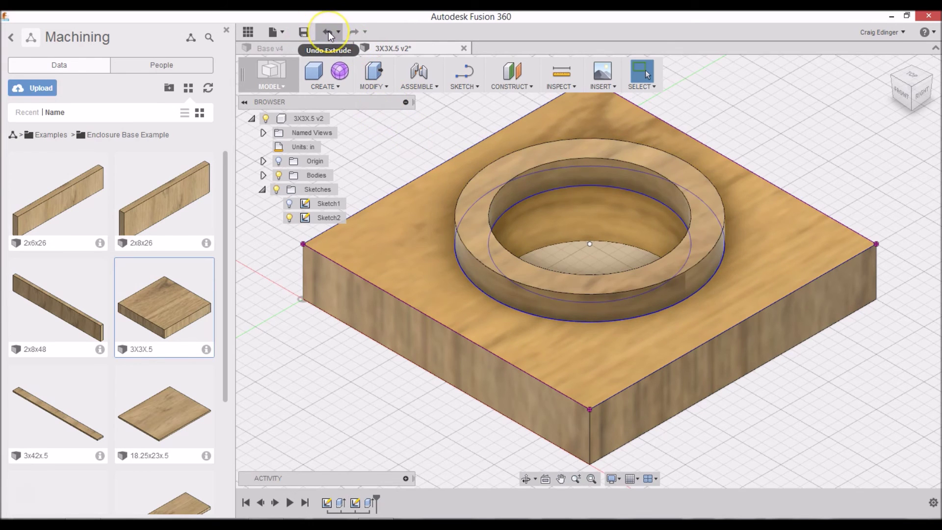
Step: Cut the ring between the circles 0.25 in deep as a counterbore
{"action": "right_click", "coordinate": [730, 134]}
{"action": "left_click", "coordinate": [764, 112]}
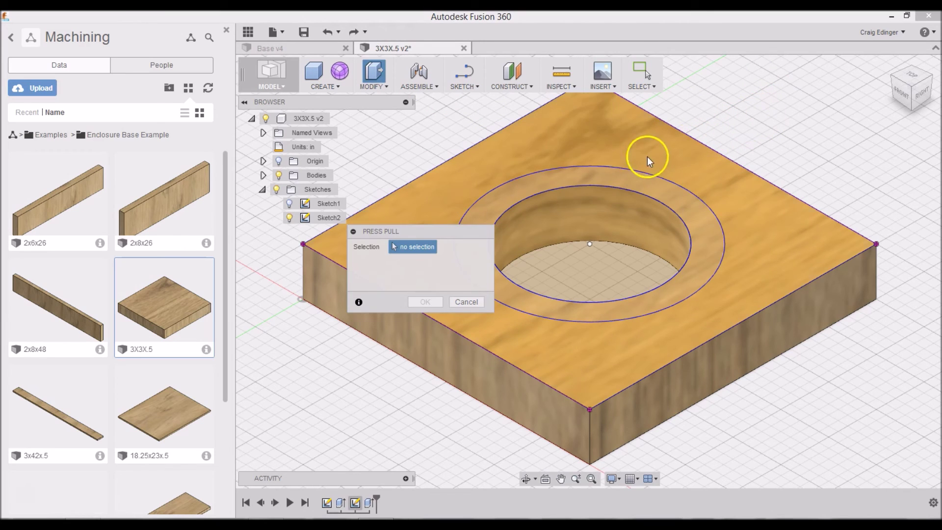
{"action": "left_click", "coordinate": [593, 175]}
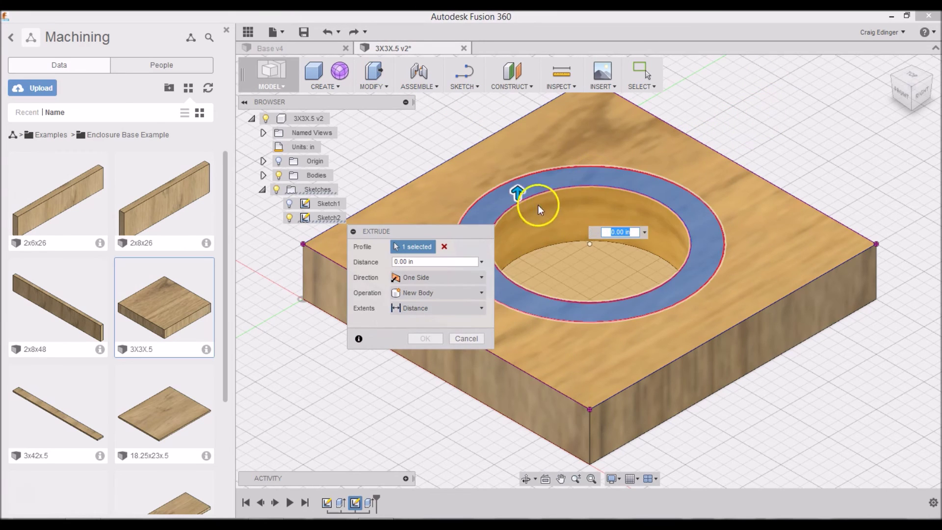
{"action": "left_click_drag", "start_coordinate": [516, 193], "coordinate": [529, 218]}
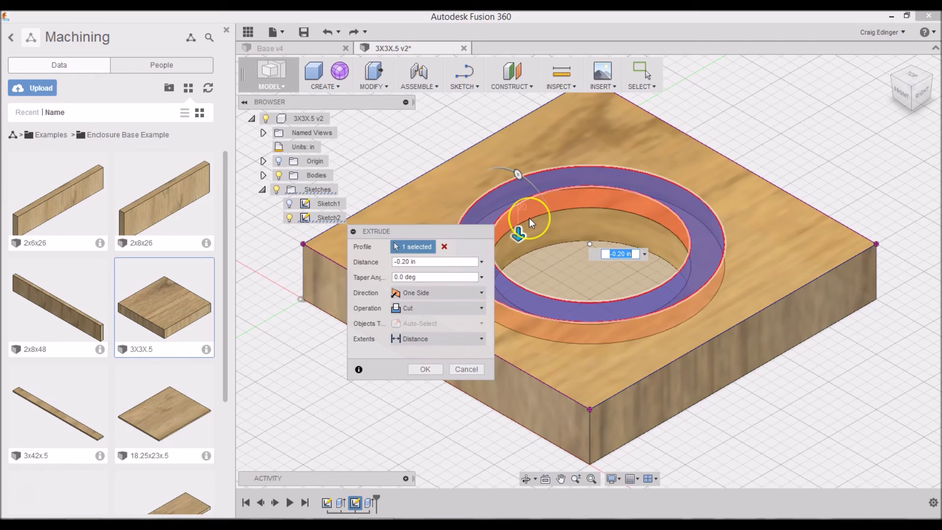
{"action": "type", "text": "-"}
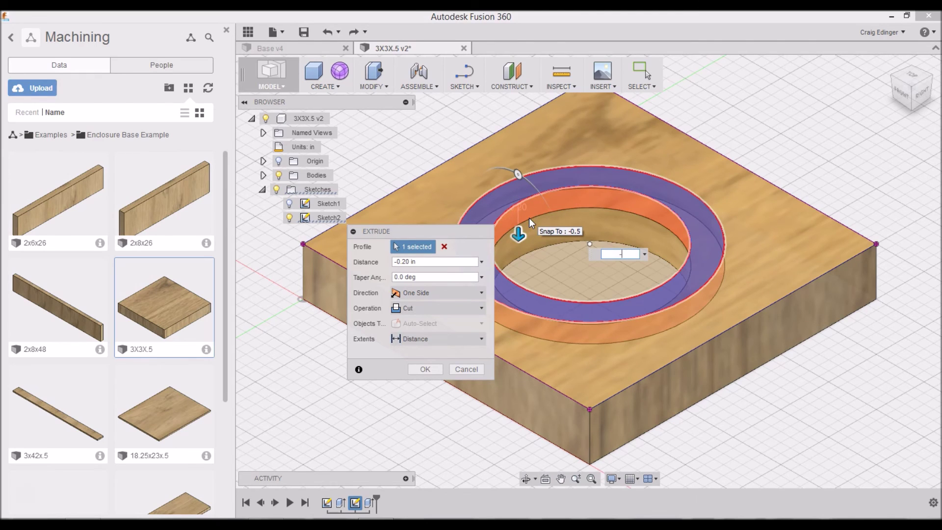
{"action": "type", "text": "0.5"}
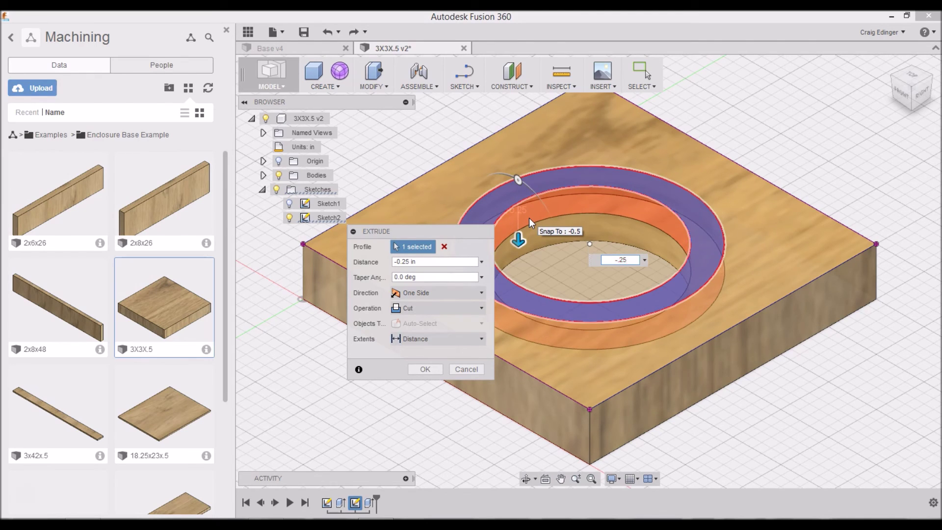
{"action": "key", "text": "Return"}
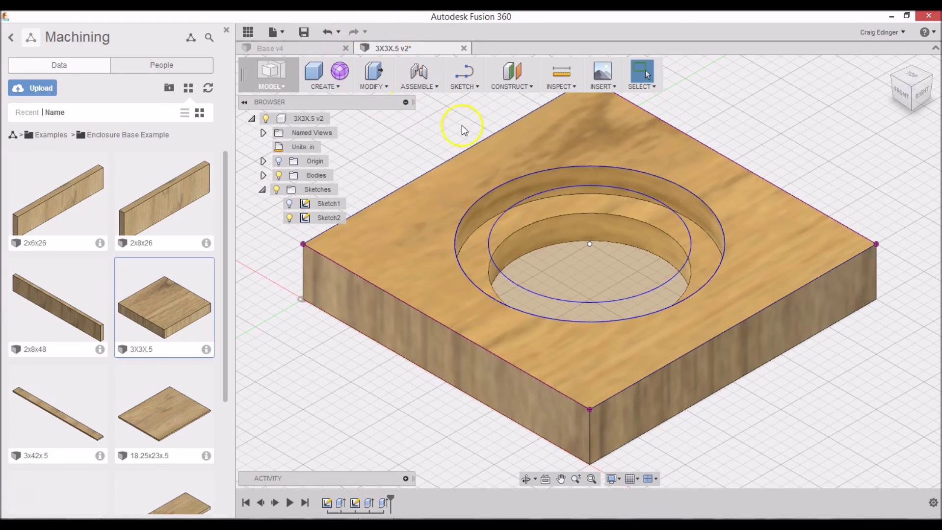
Step: Hide Sketch1 and Sketch2
{"action": "left_click", "coordinate": [289, 205]}
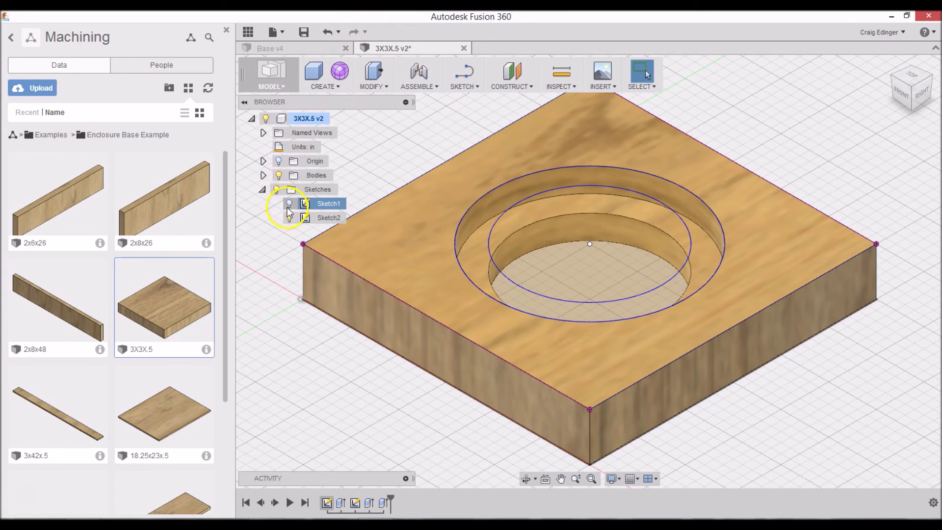
{"action": "left_click", "coordinate": [290, 204]}
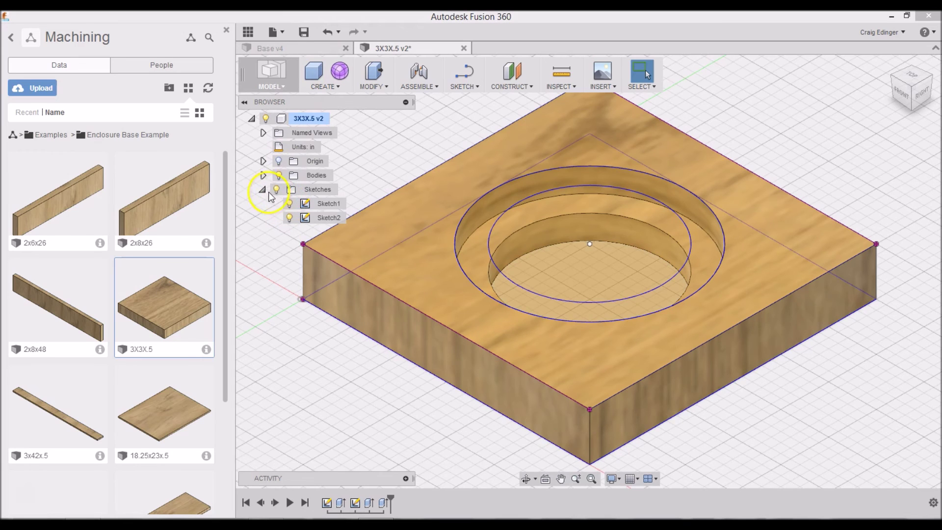
{"action": "left_click", "coordinate": [289, 203]}
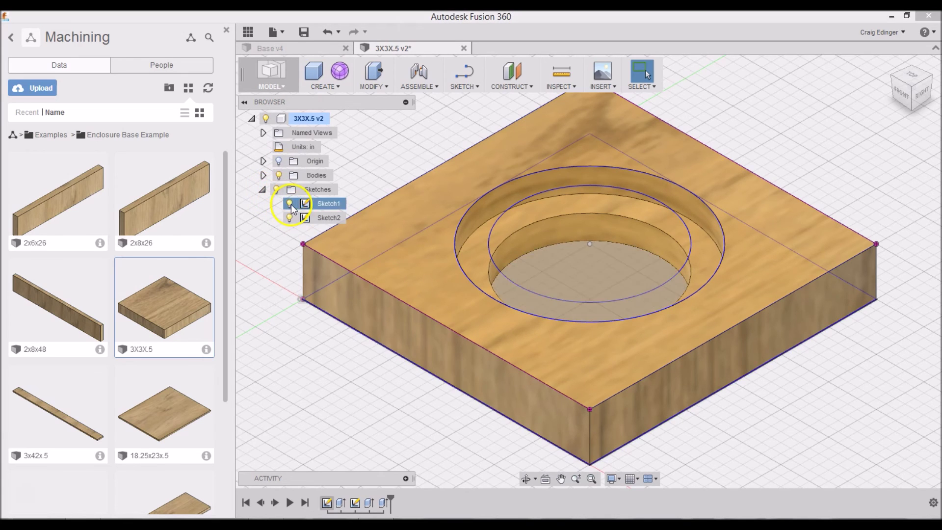
{"action": "left_click", "coordinate": [289, 217]}
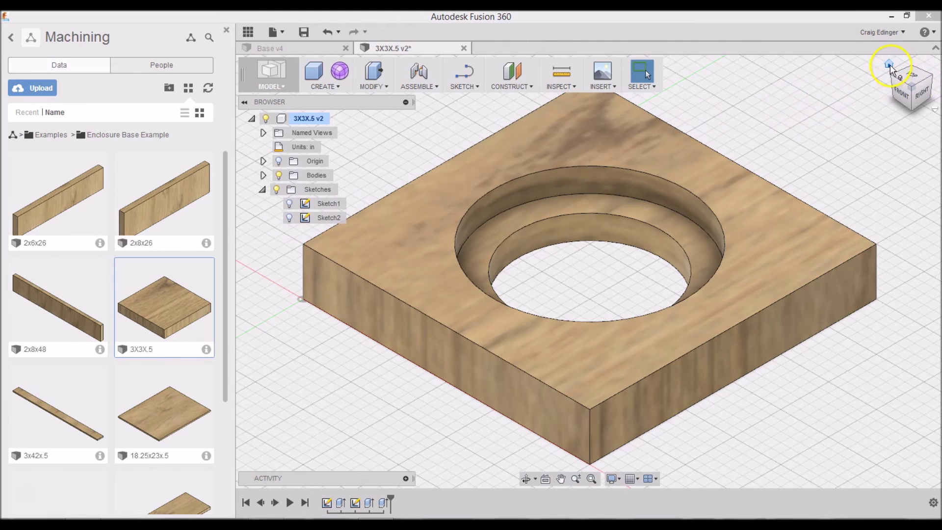
Step: Save the counterbored block as a new version with the 'User Saved' description
{"action": "scroll", "coordinate": [533, 232], "scroll_direction": "up", "scroll_amount": 2}
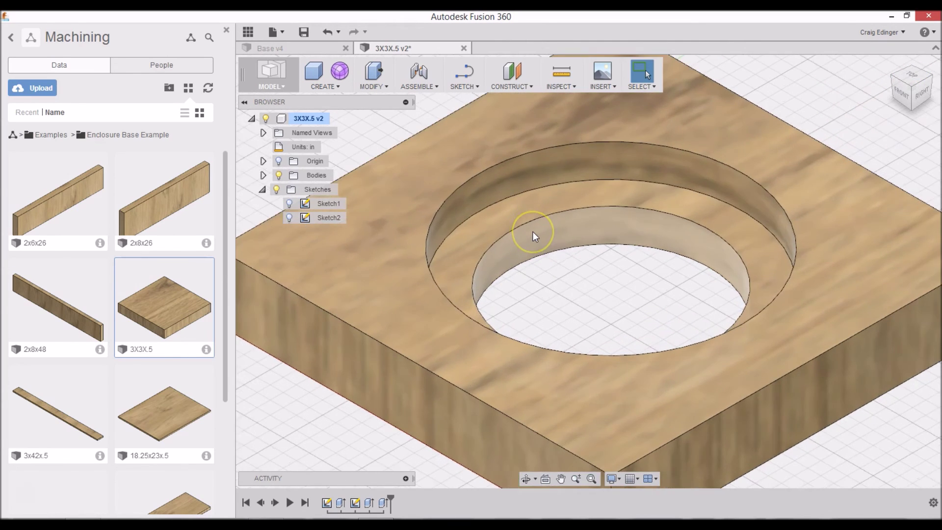
{"action": "scroll", "coordinate": [533, 231], "scroll_direction": "down", "scroll_amount": 3}
{"action": "scroll", "coordinate": [533, 232], "scroll_direction": "down", "scroll_amount": 4}
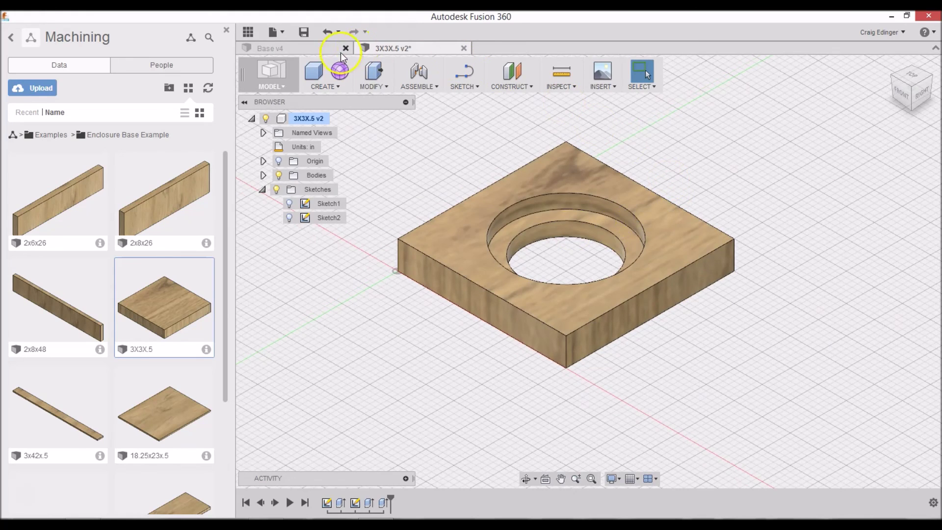
{"action": "left_click", "coordinate": [304, 33]}
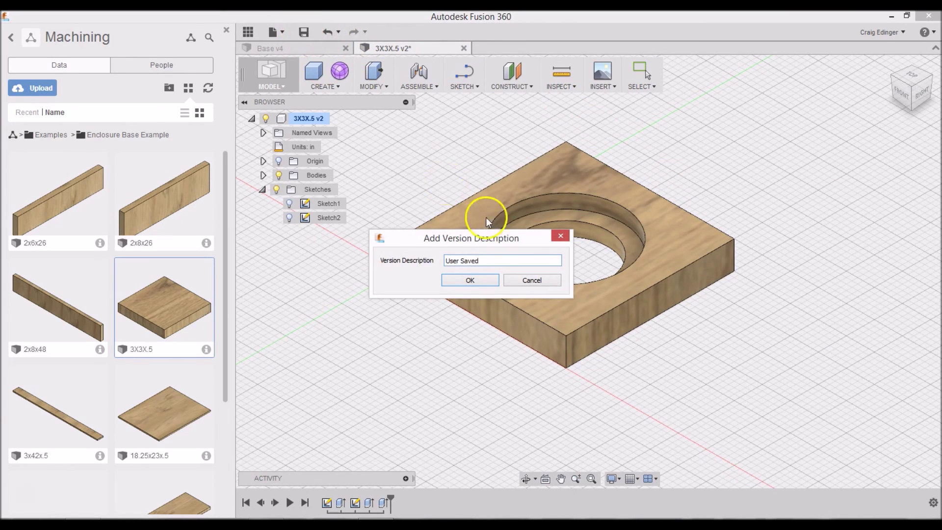
{"action": "left_click", "coordinate": [472, 280]}
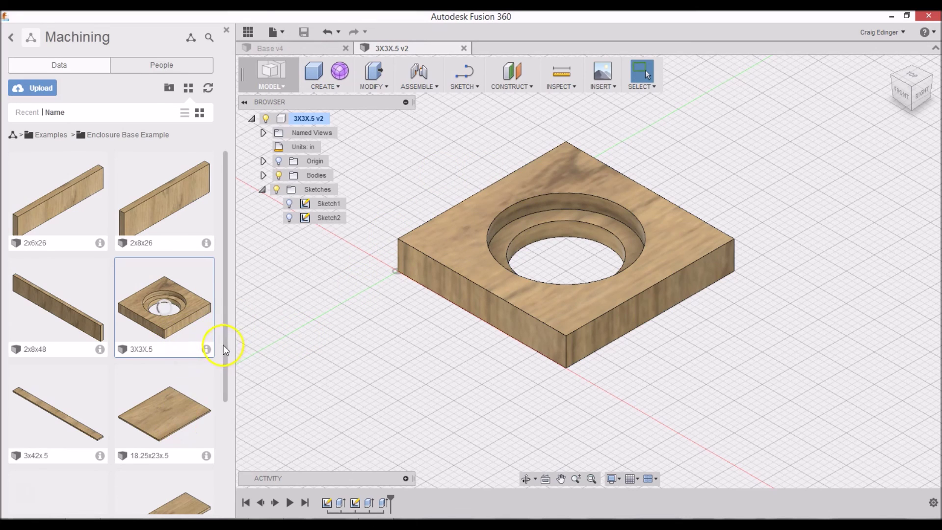
{"action": "left_click", "coordinate": [296, 47]}
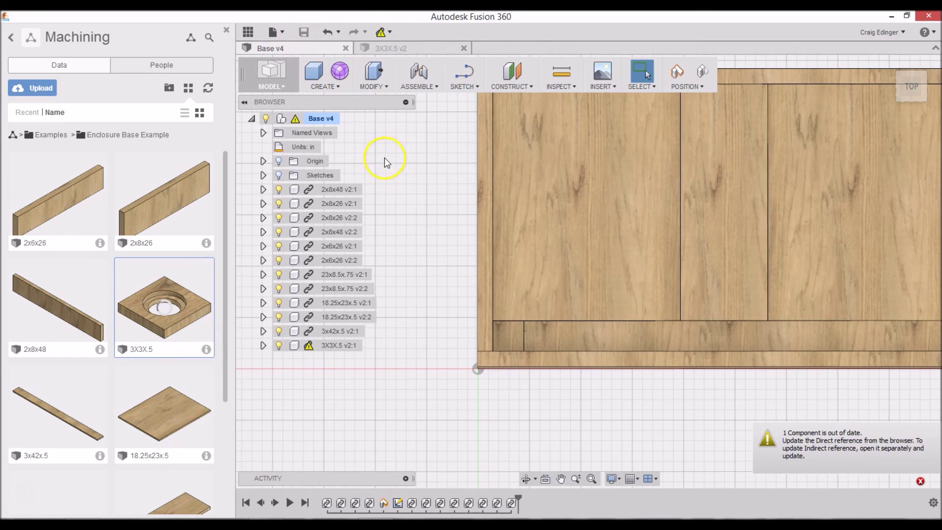
Step: Update the 3X3X.5 v2:1 component in Base v4 to its latest version, v3
{"action": "mouse_move", "coordinate": [296, 122]}
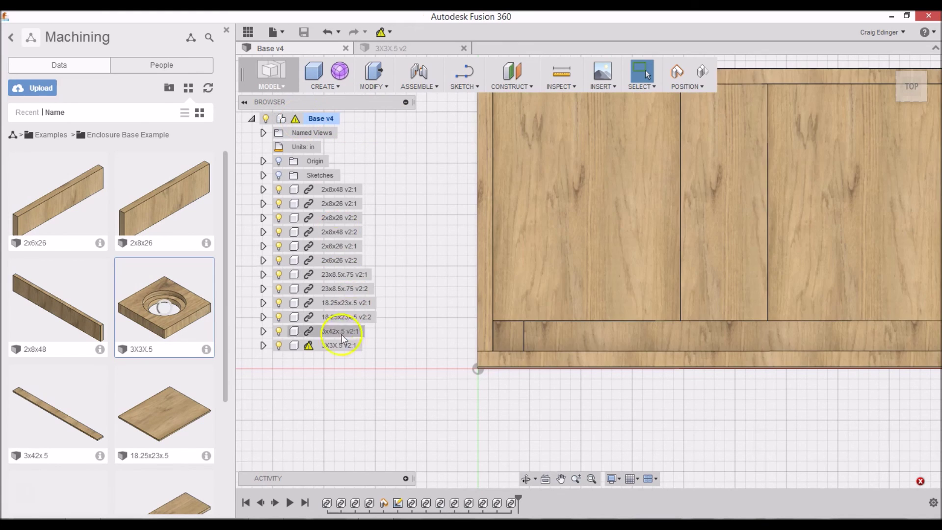
{"action": "left_click", "coordinate": [311, 346]}
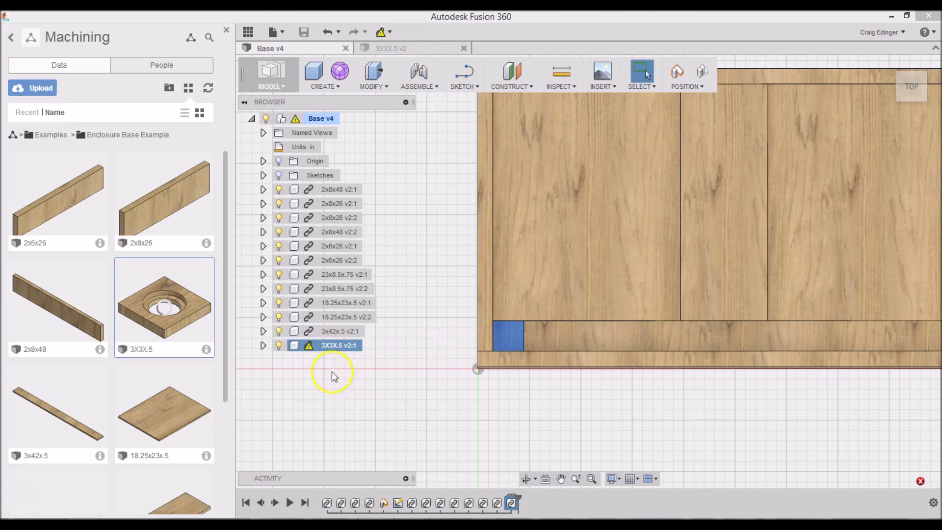
{"action": "right_click", "coordinate": [321, 346]}
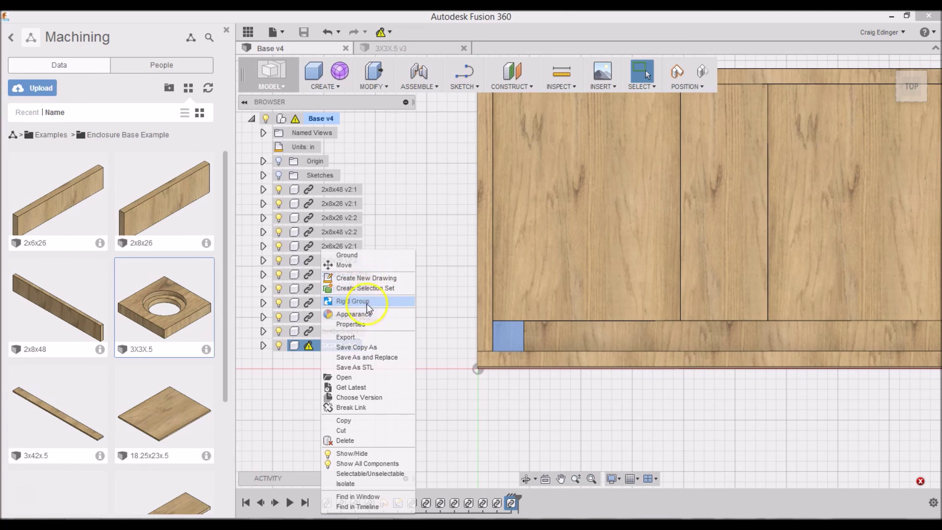
{"action": "left_click", "coordinate": [353, 388]}
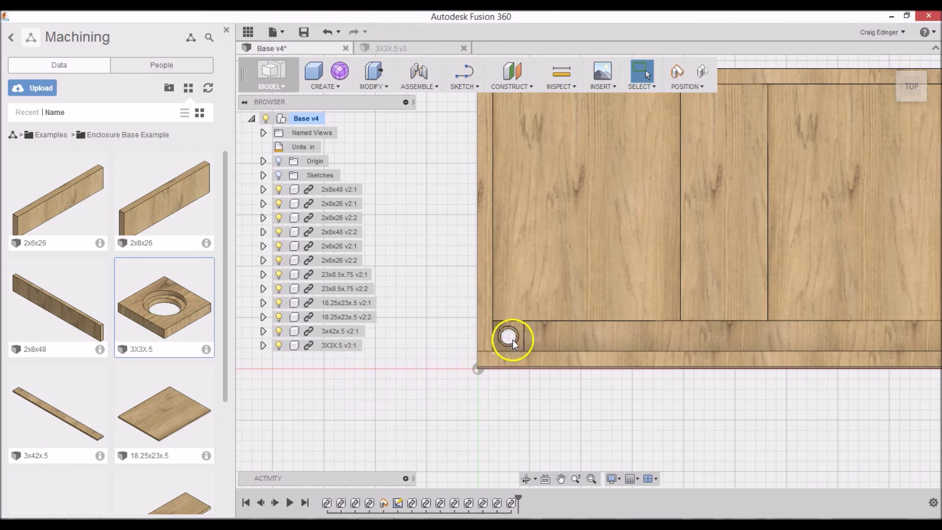
{"action": "middle_click_drag", "start_coordinate": [611, 399], "coordinate": [602, 367], "text": "shift"}
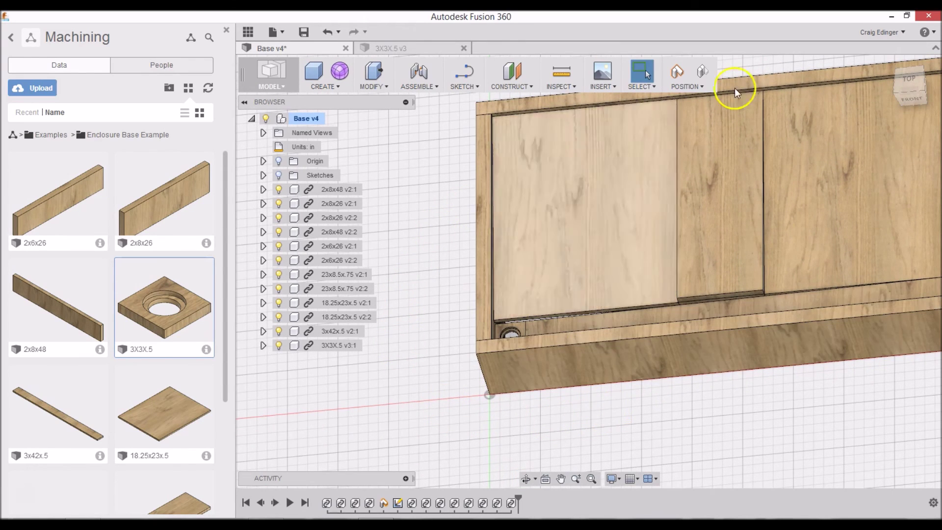
{"action": "left_click", "coordinate": [890, 61]}
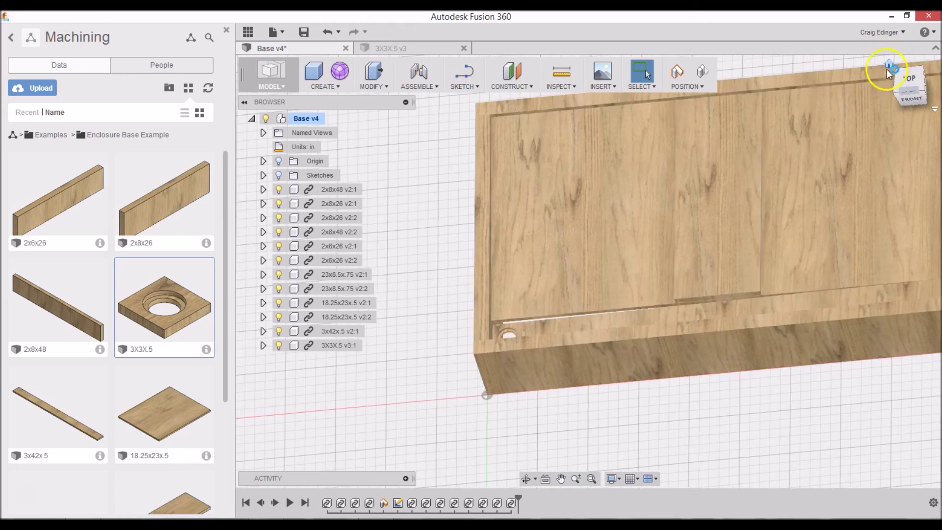
{"action": "scroll", "coordinate": [533, 220], "scroll_direction": "up", "scroll_amount": 2}
{"action": "scroll", "coordinate": [533, 220], "scroll_direction": "up", "scroll_amount": 2}
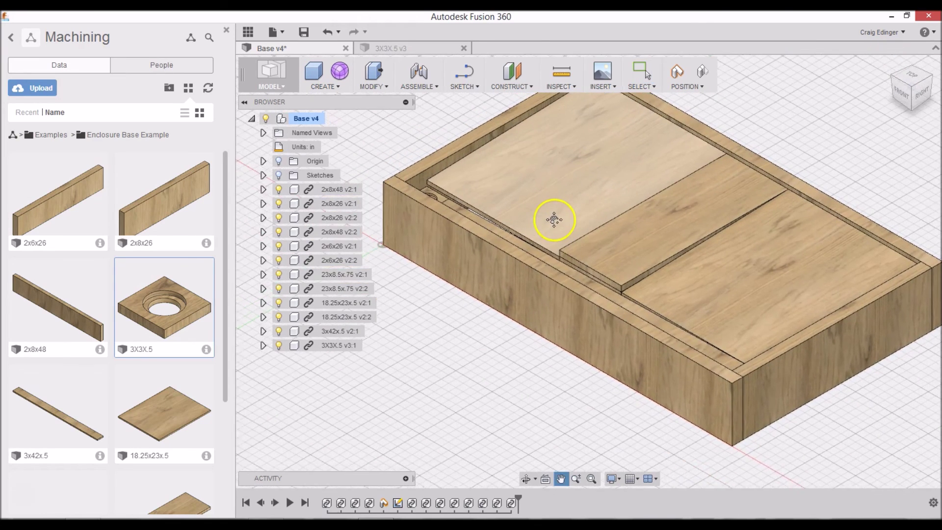